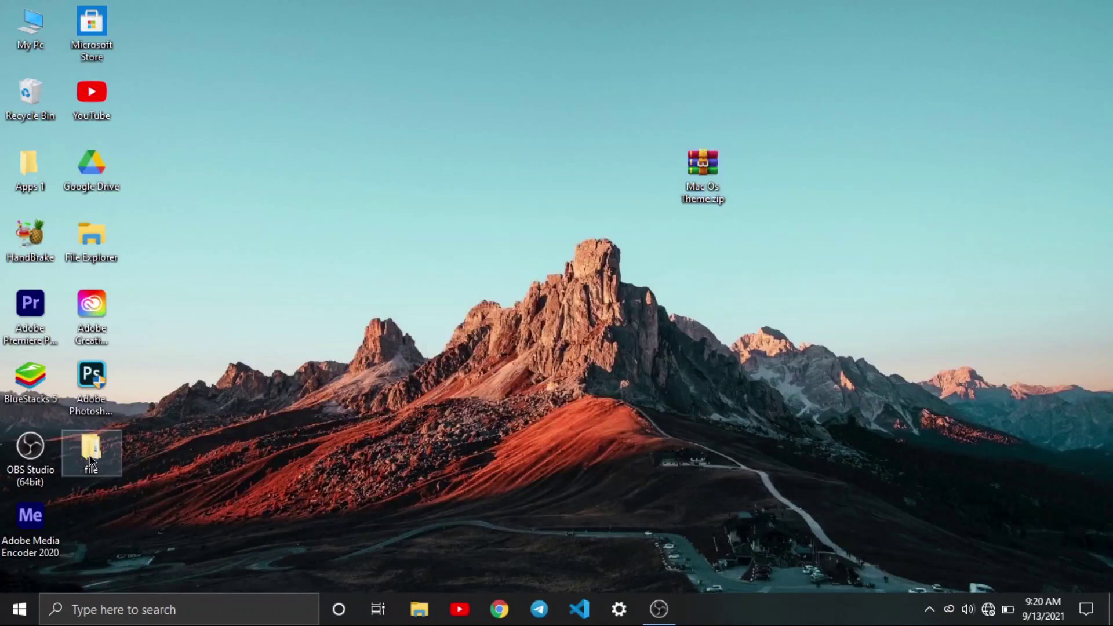
# Move the file folder into the open desktop area and run NexusSetup.exe from its Nexus\Nexus Set Up subfolder, allowing it to make changes
pyautogui.moveTo(490, 178); pyautogui.dragTo(495, 169)
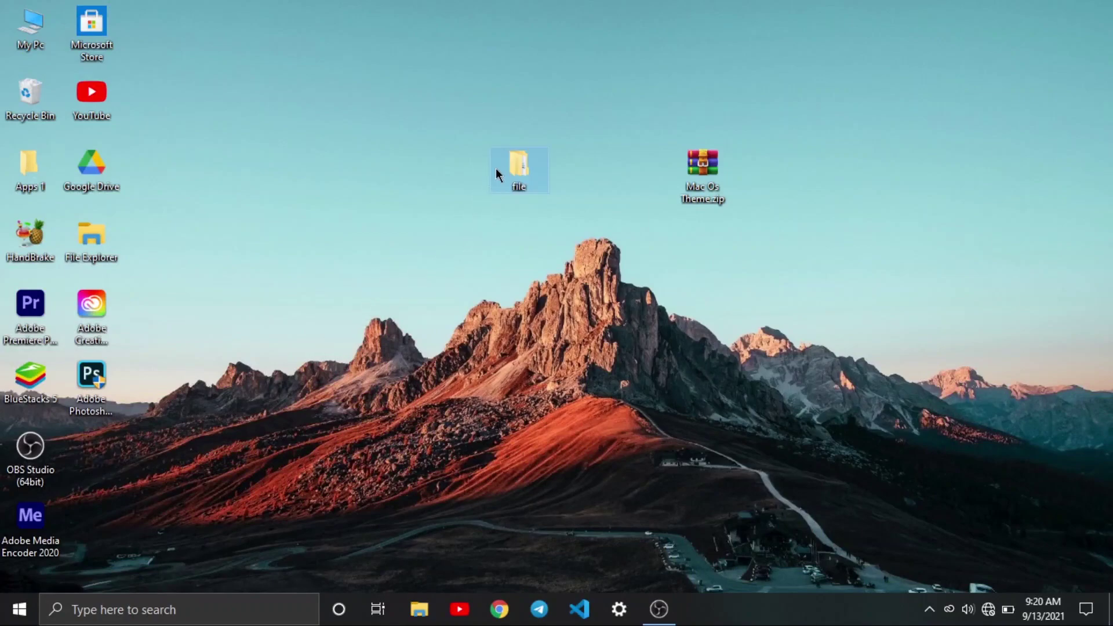
pyautogui.doubleClick(506, 165)
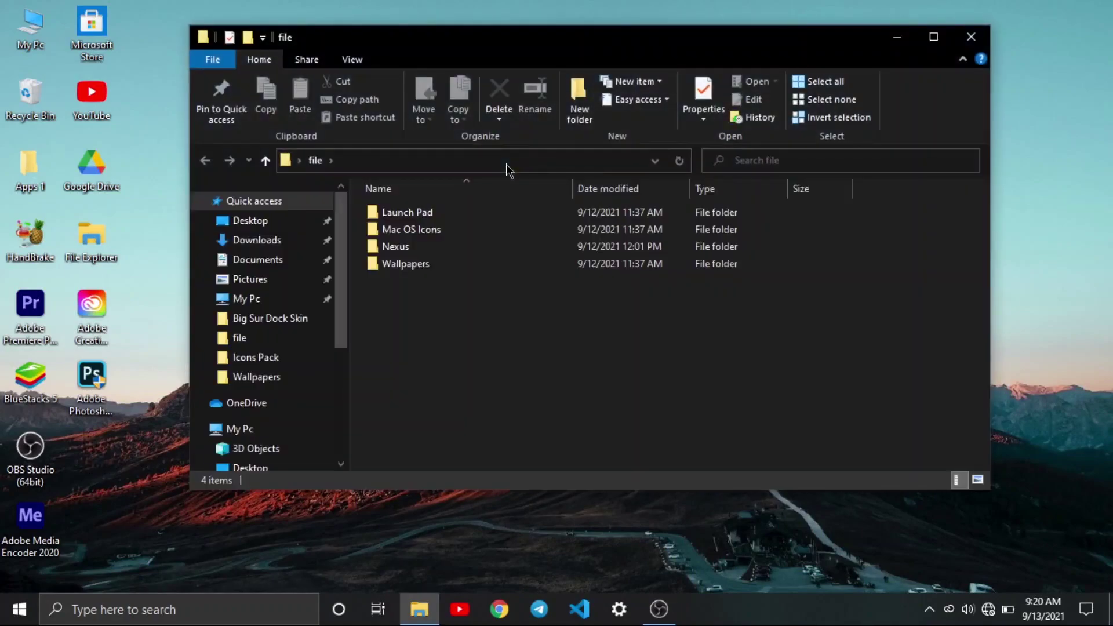
pyautogui.doubleClick(490, 247)
pyautogui.doubleClick(485, 230)
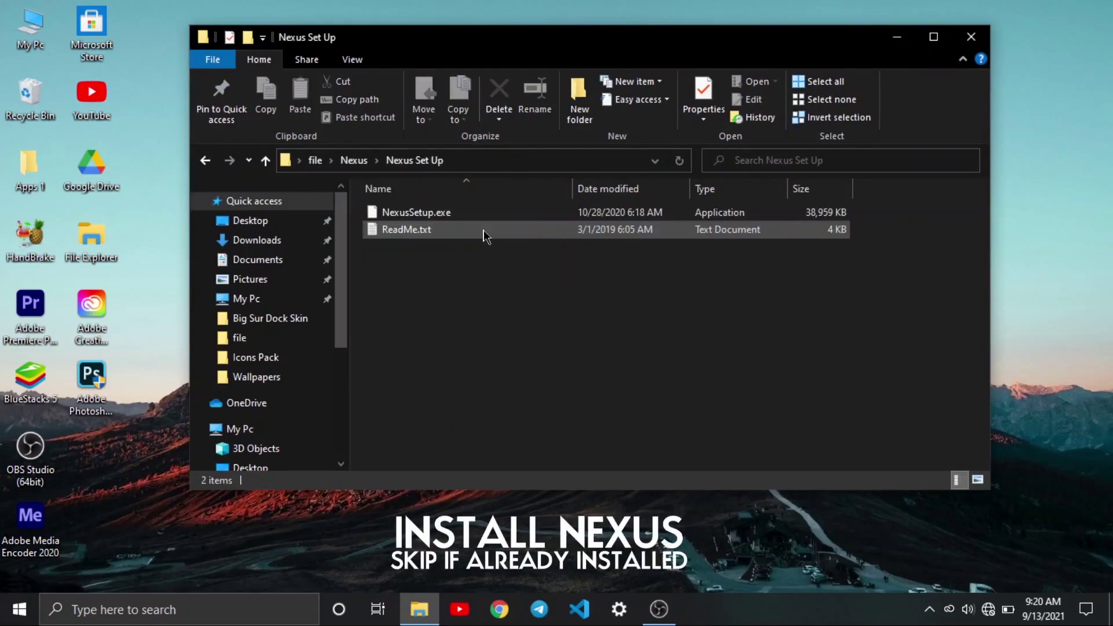
pyautogui.doubleClick(480, 213)
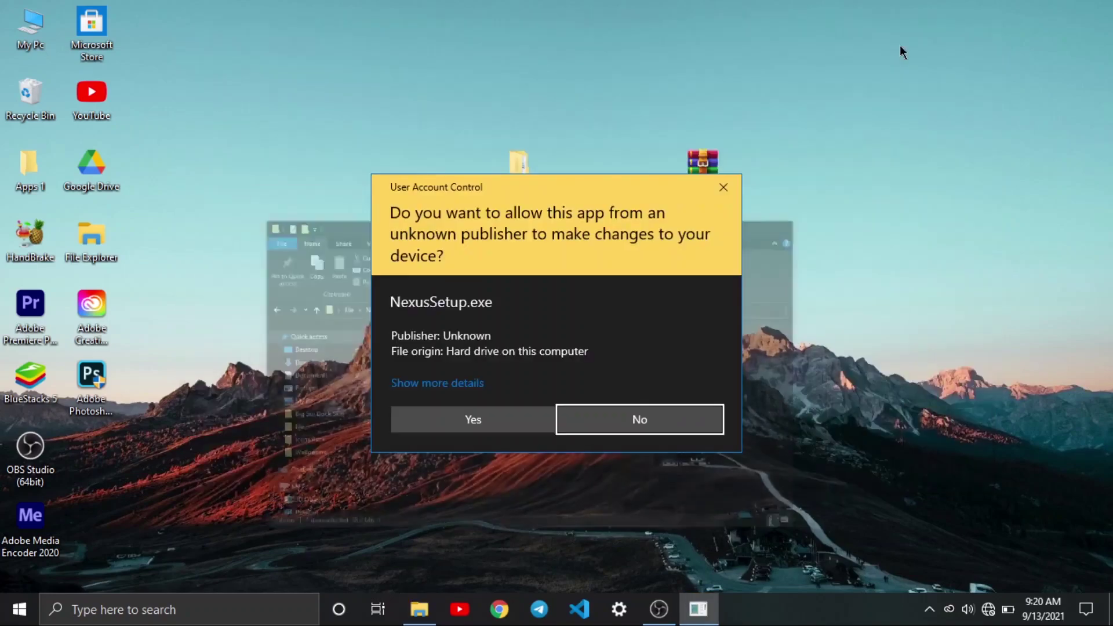
pyautogui.click(489, 417)
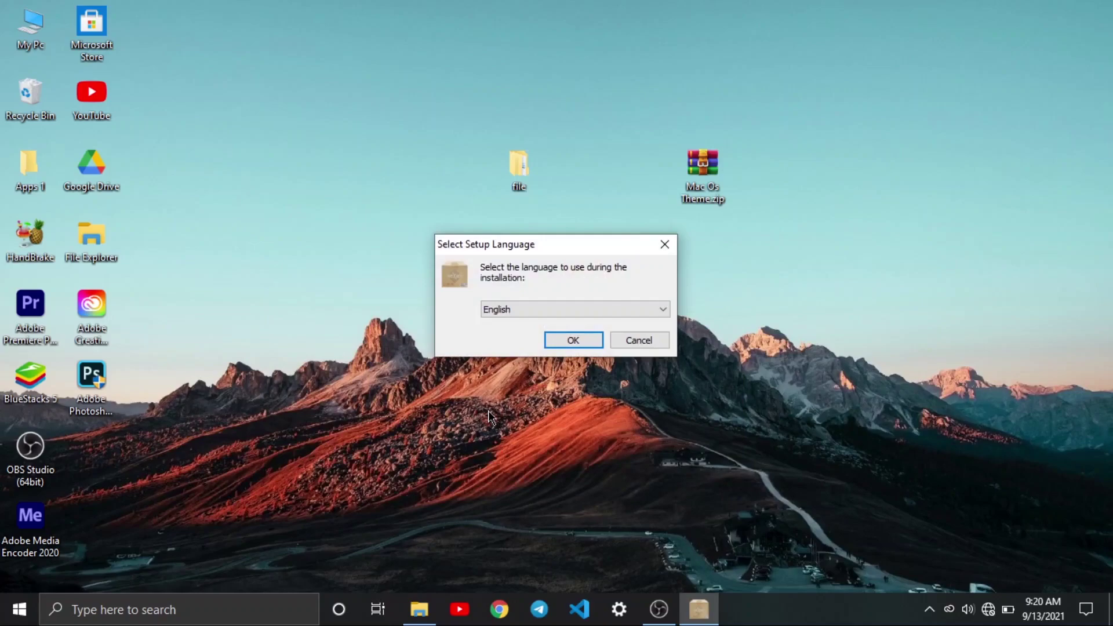
# Install Nexus in English with the licence accepted and default options, finishing setup with Launch Nexus enabled
pyautogui.click(578, 339)
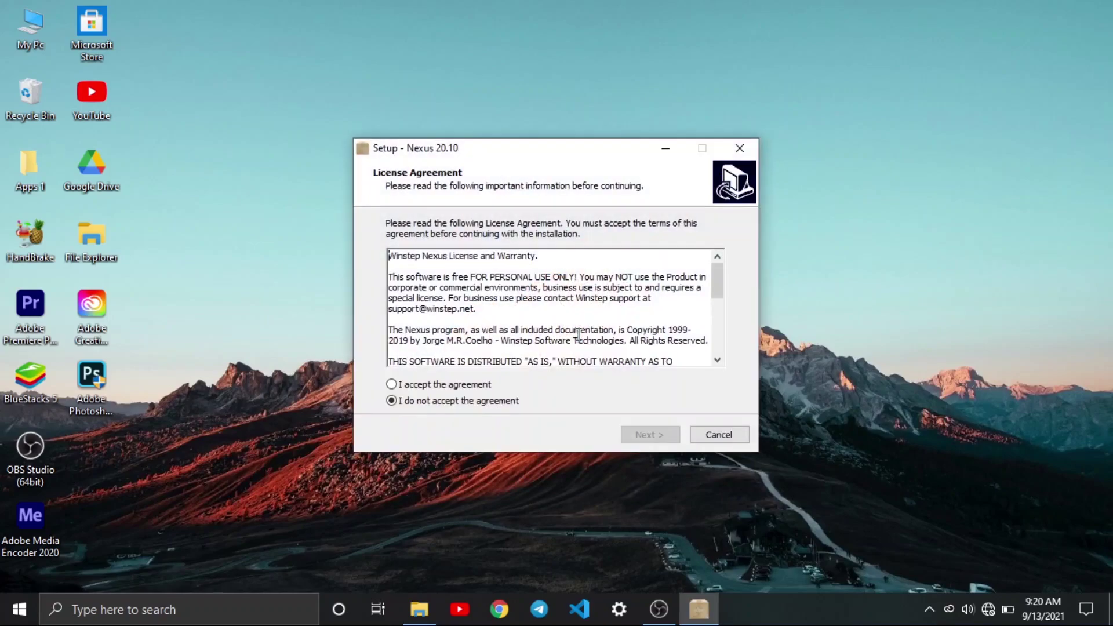
pyautogui.click(474, 384)
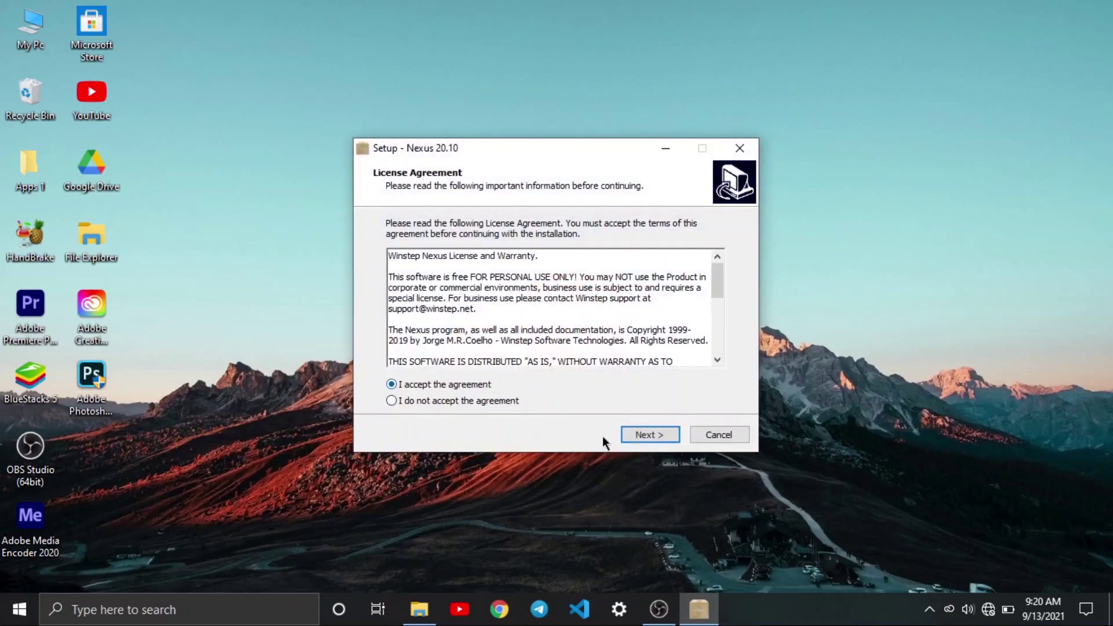
pyautogui.click(661, 440)
pyautogui.click(660, 440)
pyautogui.click(660, 440)
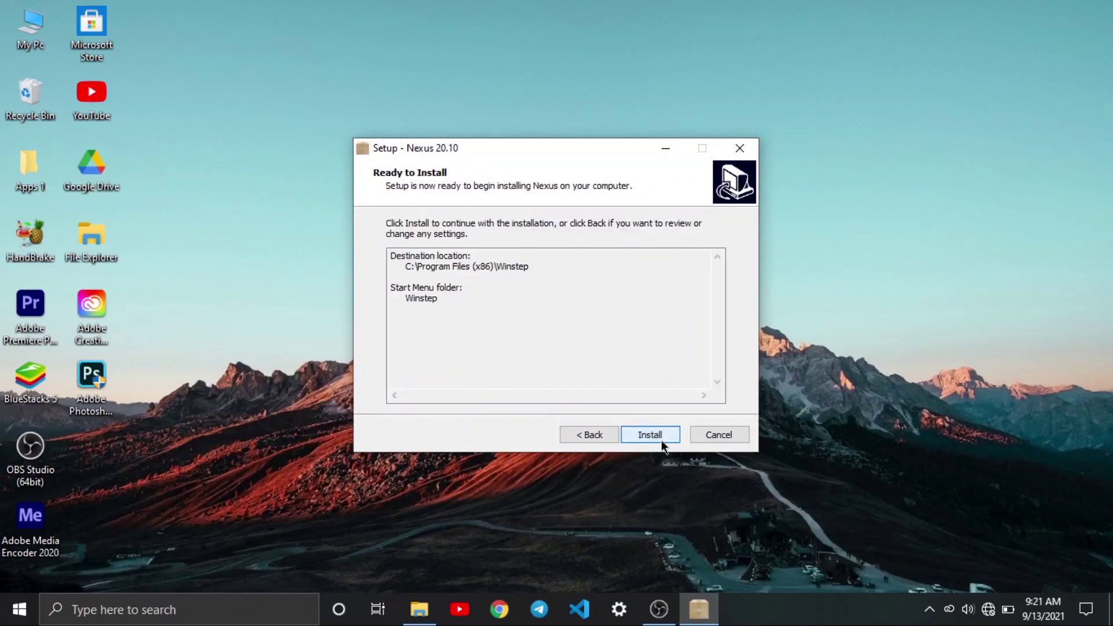
pyautogui.click(661, 440)
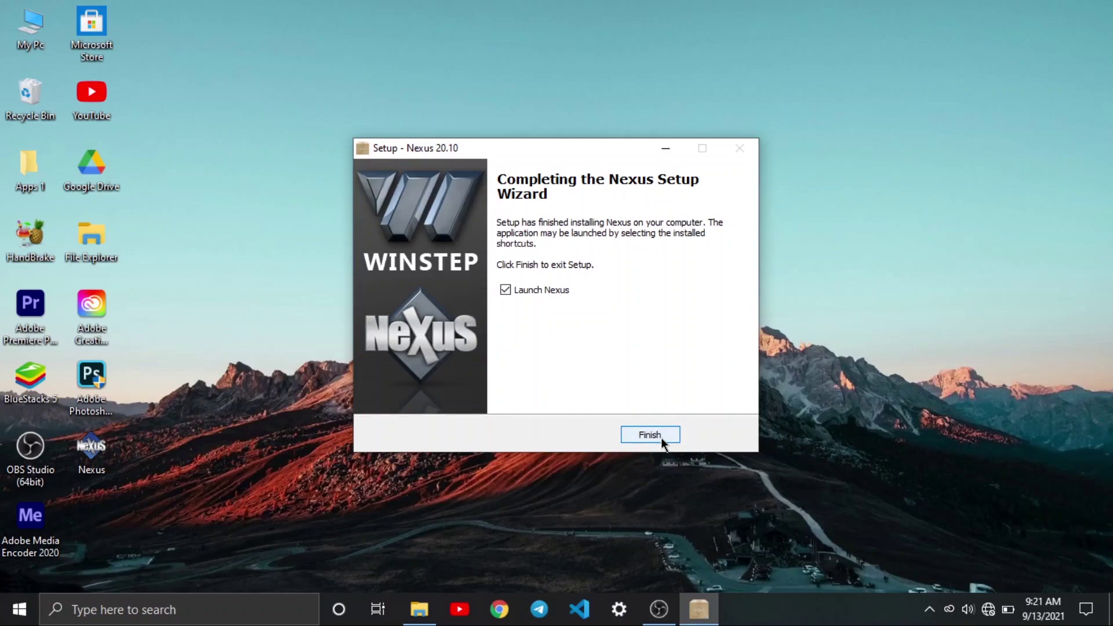
pyautogui.click(661, 437)
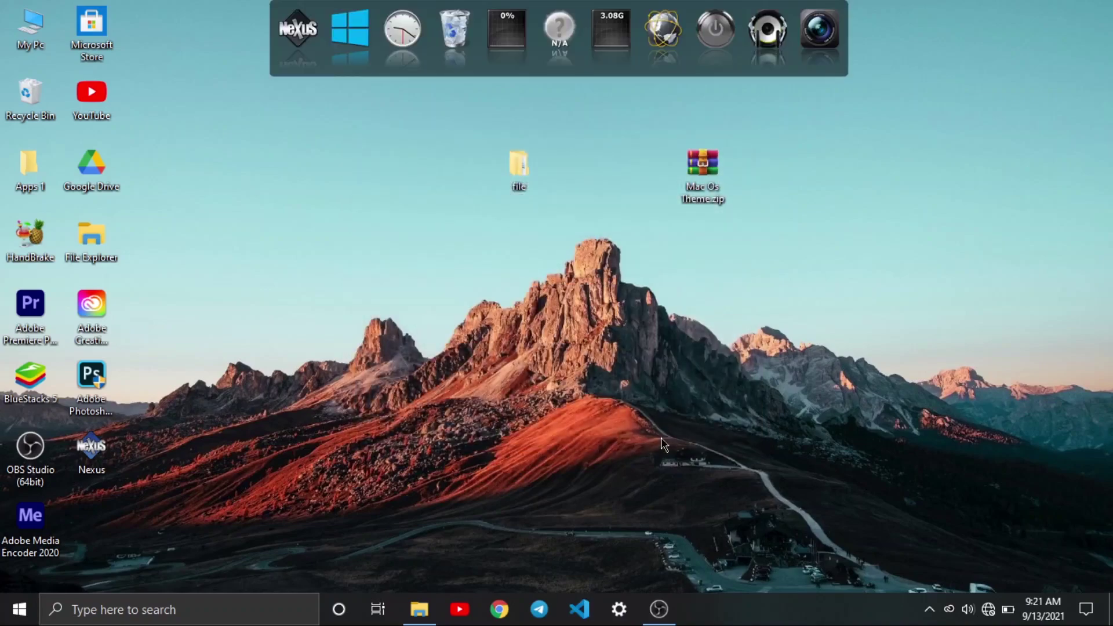
# Copy the Themes folder from Nexus\Big Sur Dock Skin inside the desktop's file folder
pyautogui.doubleClick(524, 166)
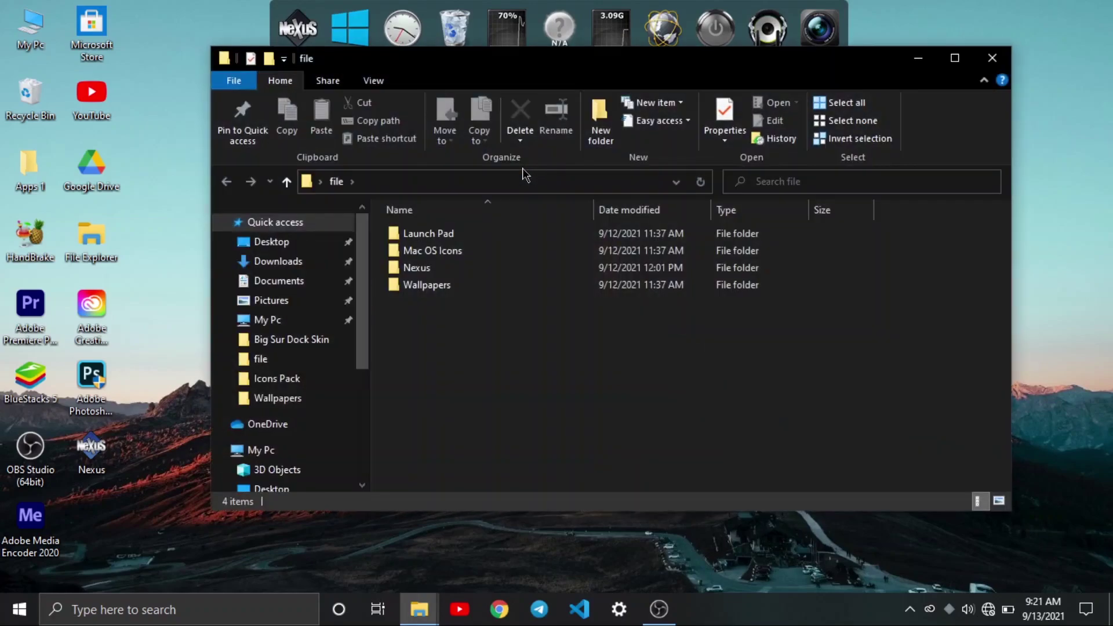
pyautogui.doubleClick(506, 268)
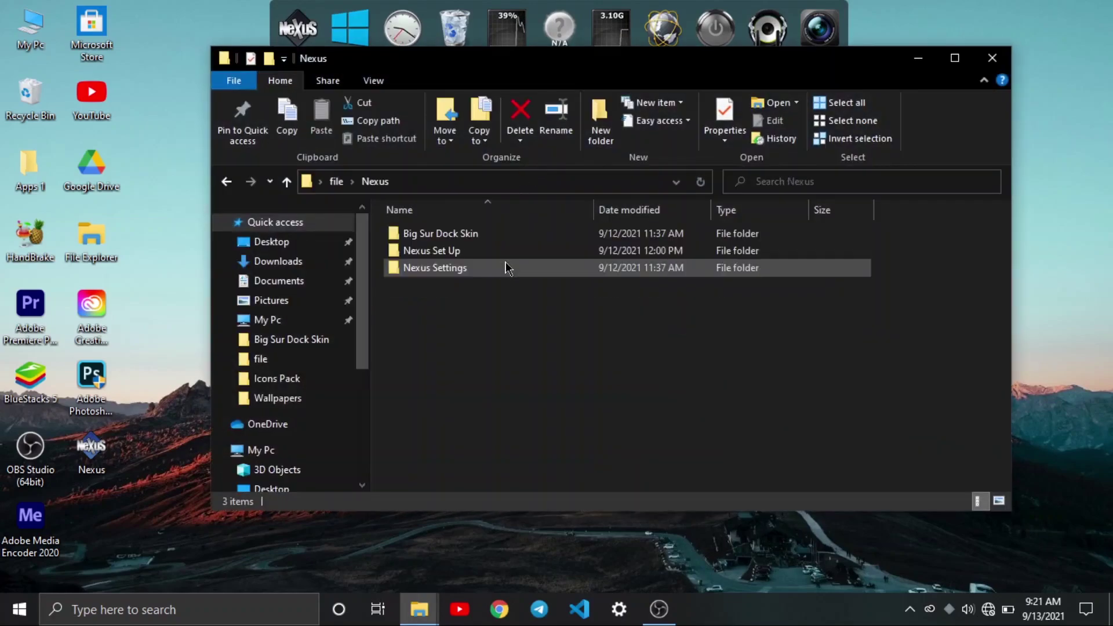
pyautogui.doubleClick(505, 237)
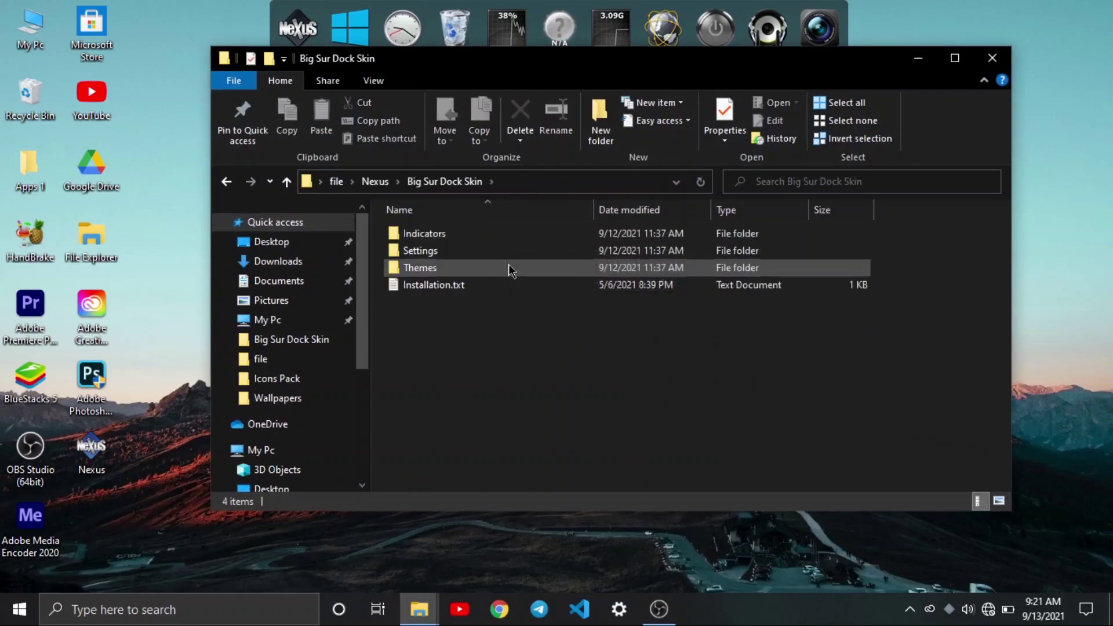
pyautogui.click(509, 264)
pyautogui.rightClick(509, 265)
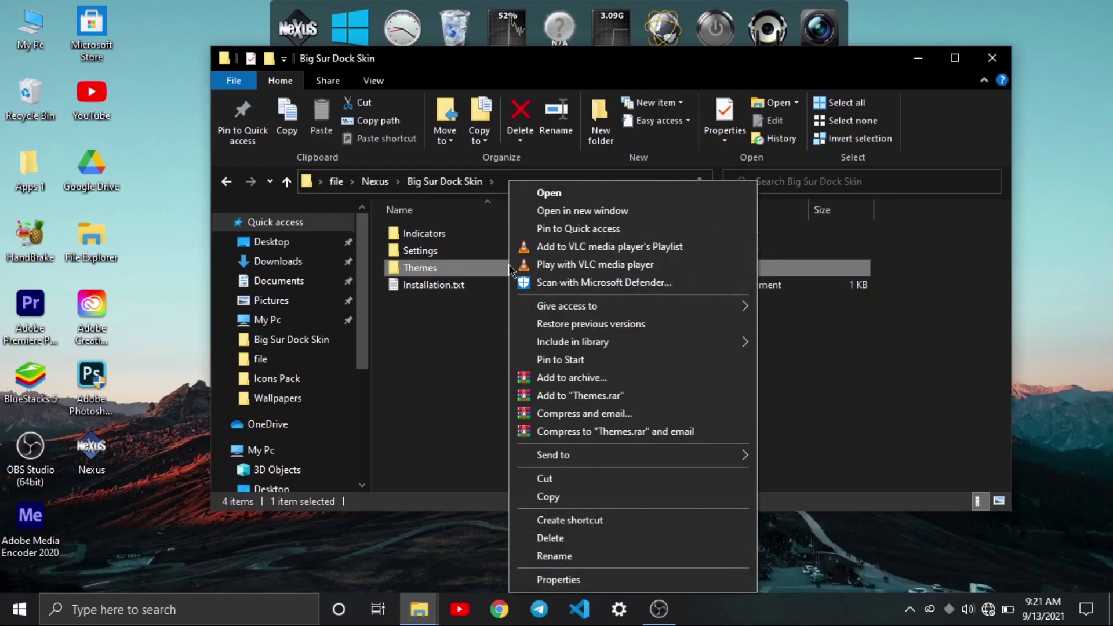
pyautogui.click(546, 497)
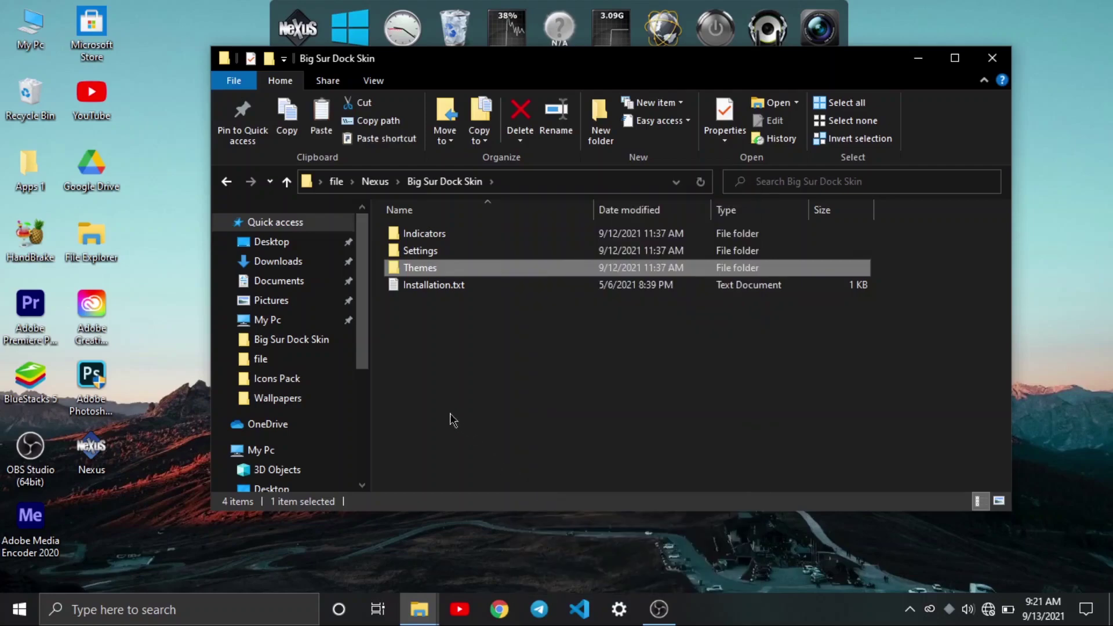
# Open Local Disk (C:) in a new window and paste the Themes folder into Users\Public\Public Documents\Winstep\NeXuS\Backgrounds
pyautogui.moveTo(360, 332); pyautogui.dragTo(360, 424)
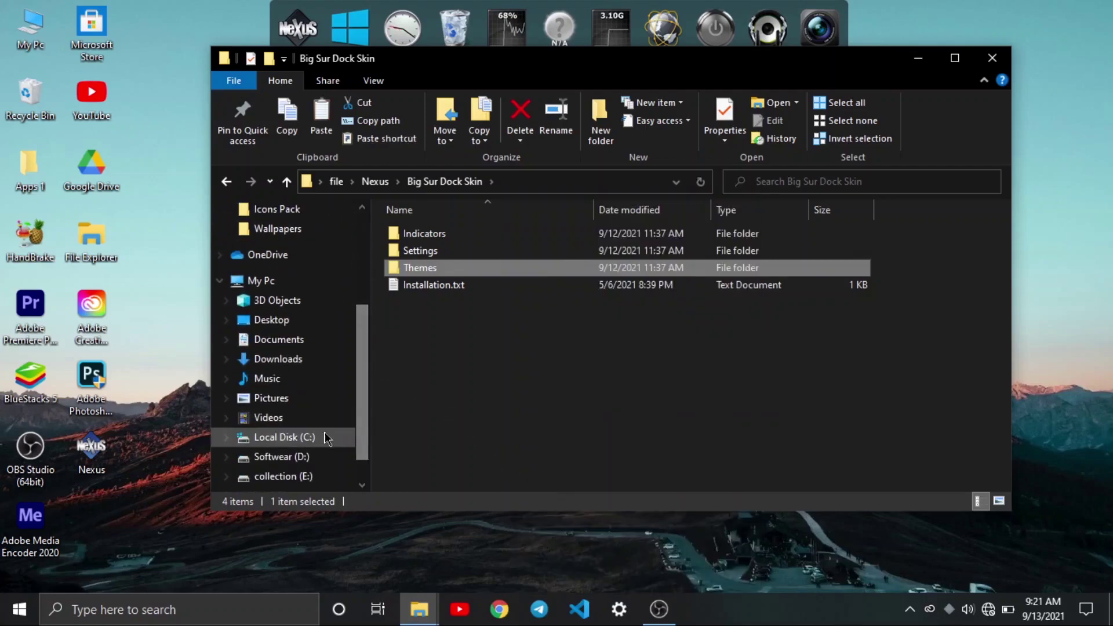
pyautogui.rightClick(313, 437)
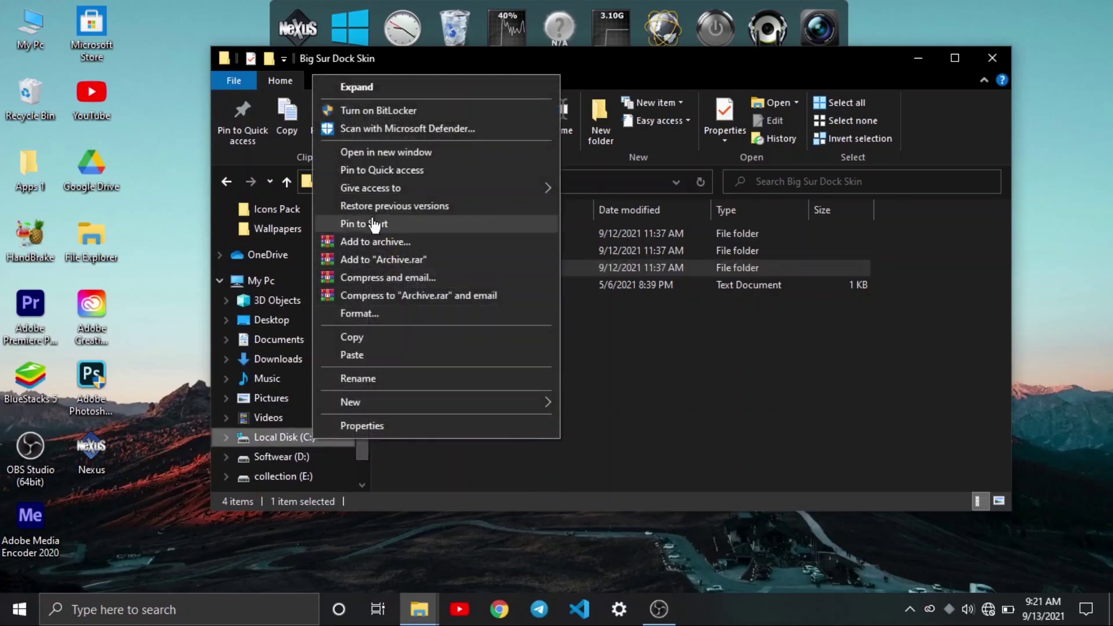
pyautogui.click(377, 151)
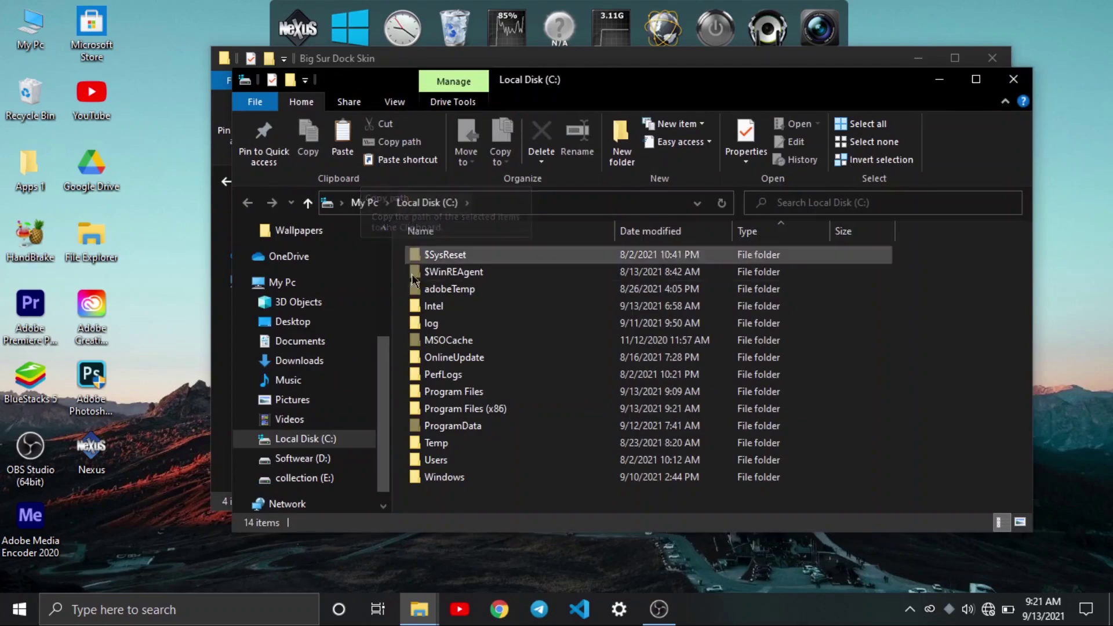
pyautogui.doubleClick(451, 459)
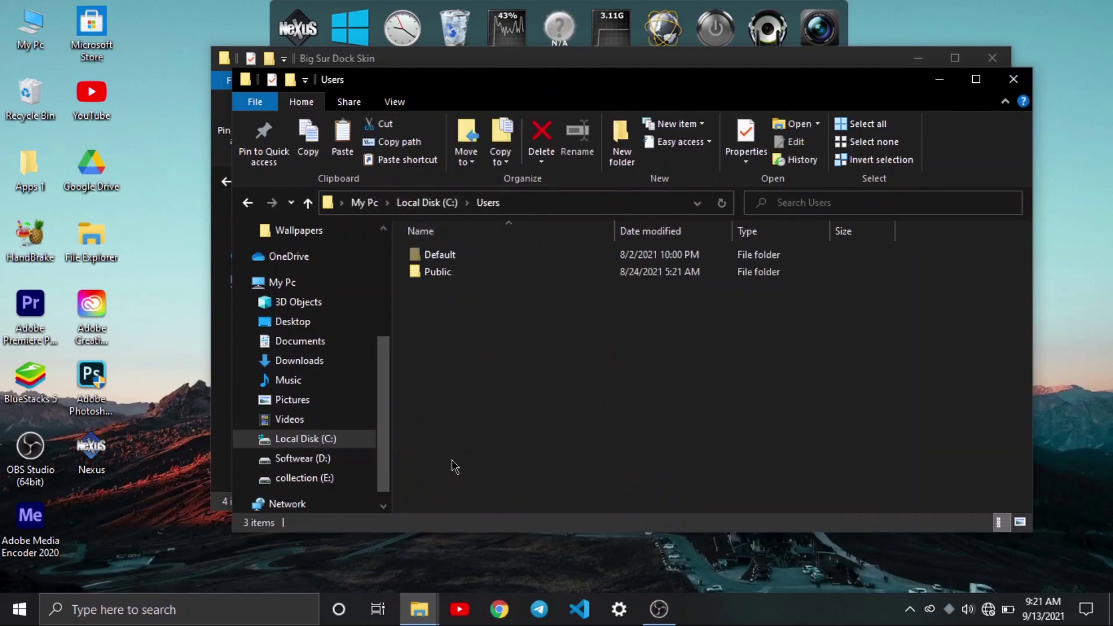
pyautogui.doubleClick(512, 276)
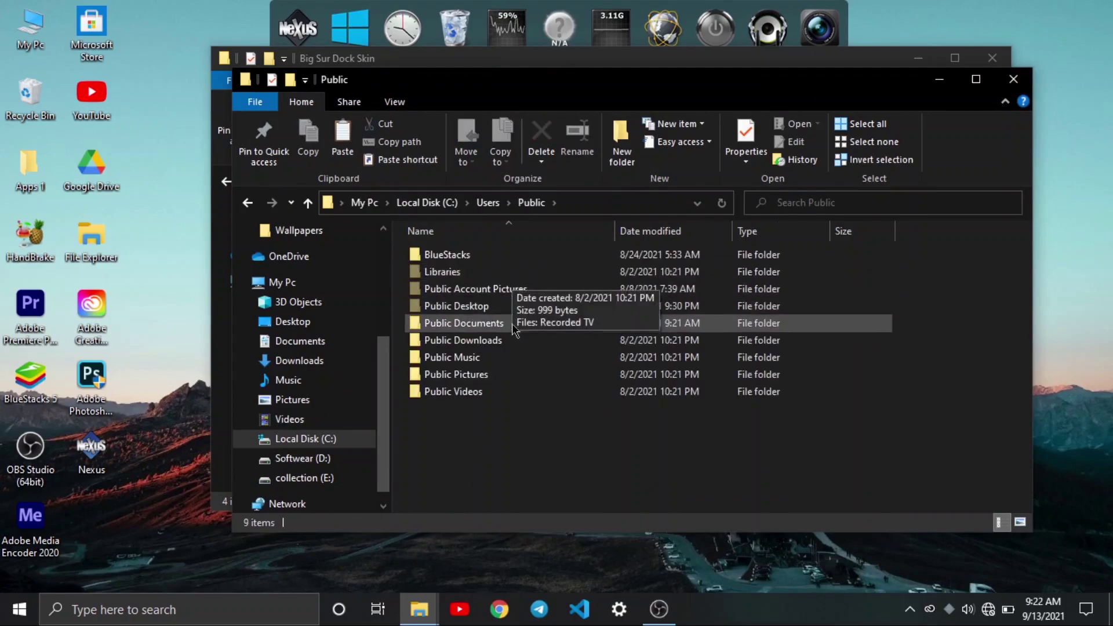
pyautogui.doubleClick(513, 327)
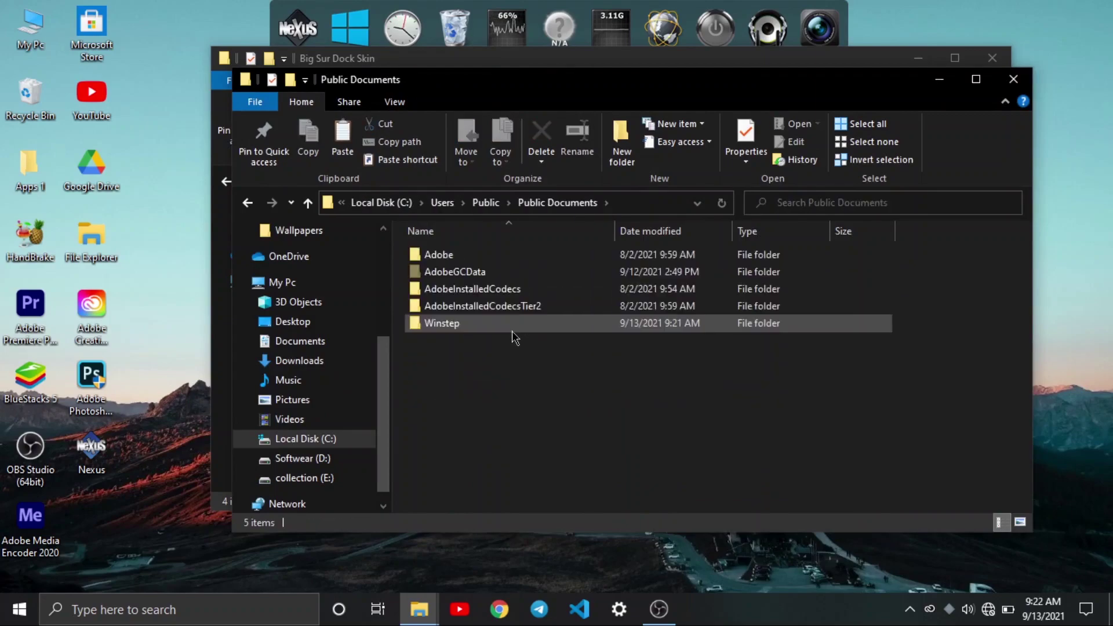
pyautogui.doubleClick(513, 331)
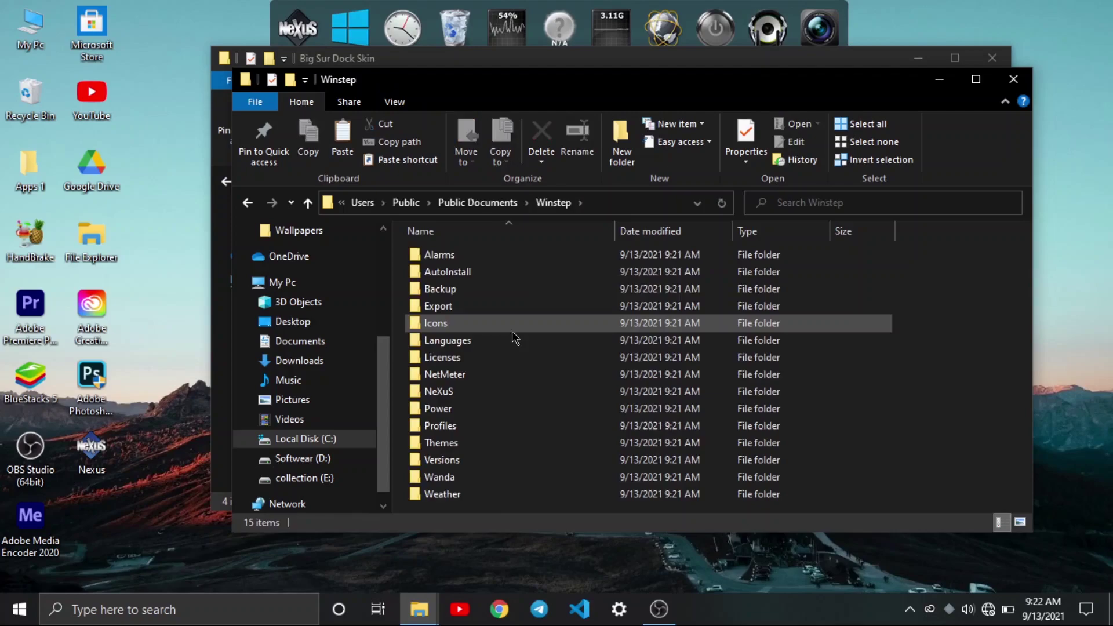
pyautogui.doubleClick(522, 395)
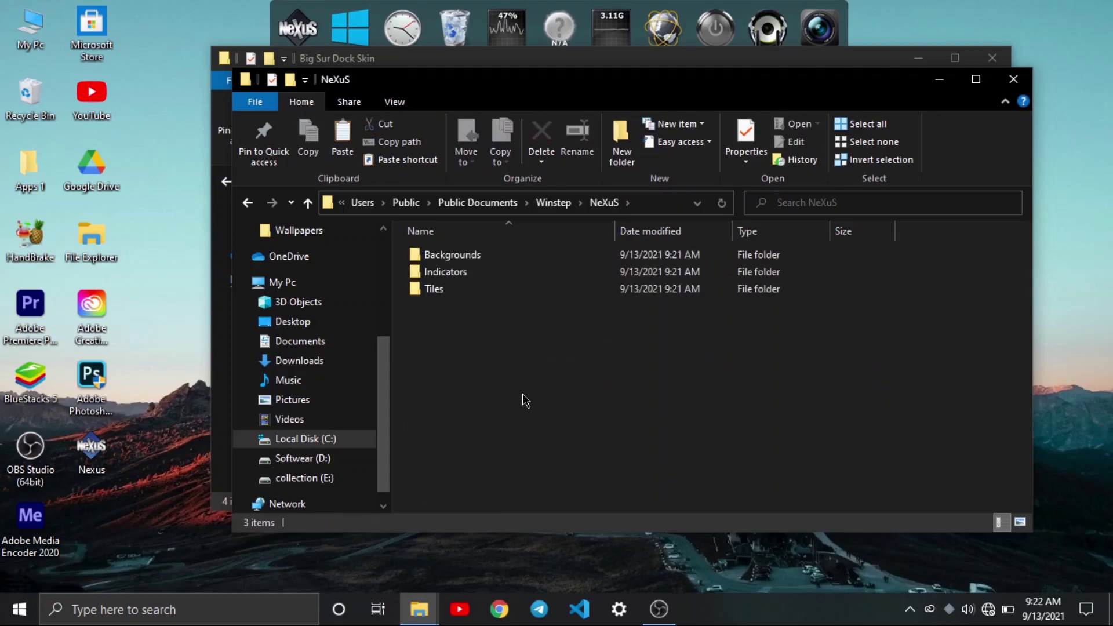
pyautogui.doubleClick(538, 256)
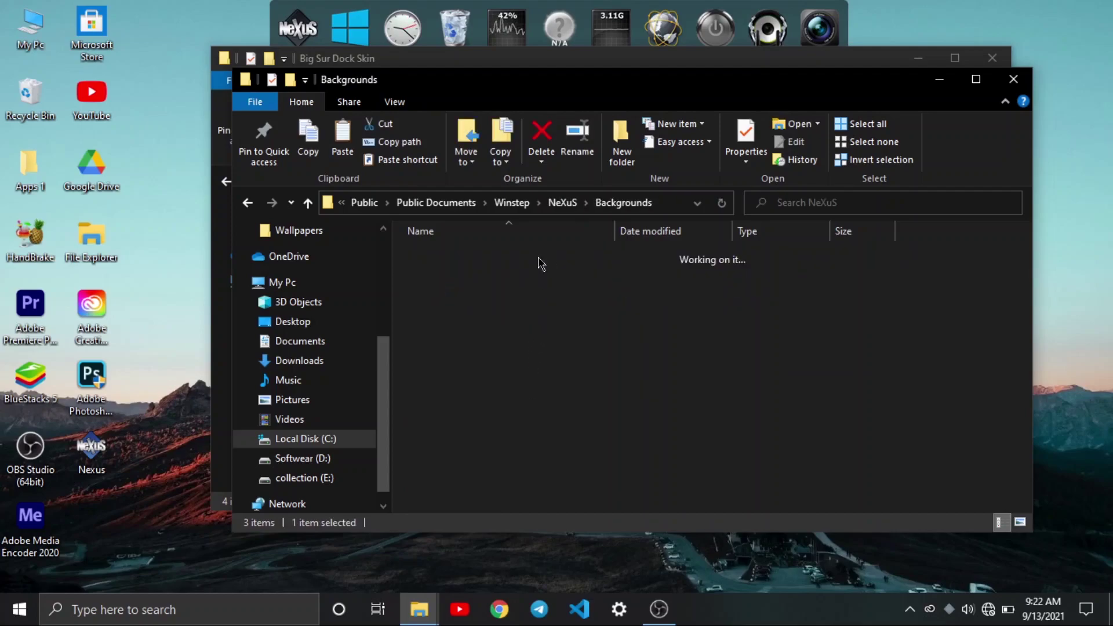
pyautogui.rightClick(585, 414)
pyautogui.click(606, 298)
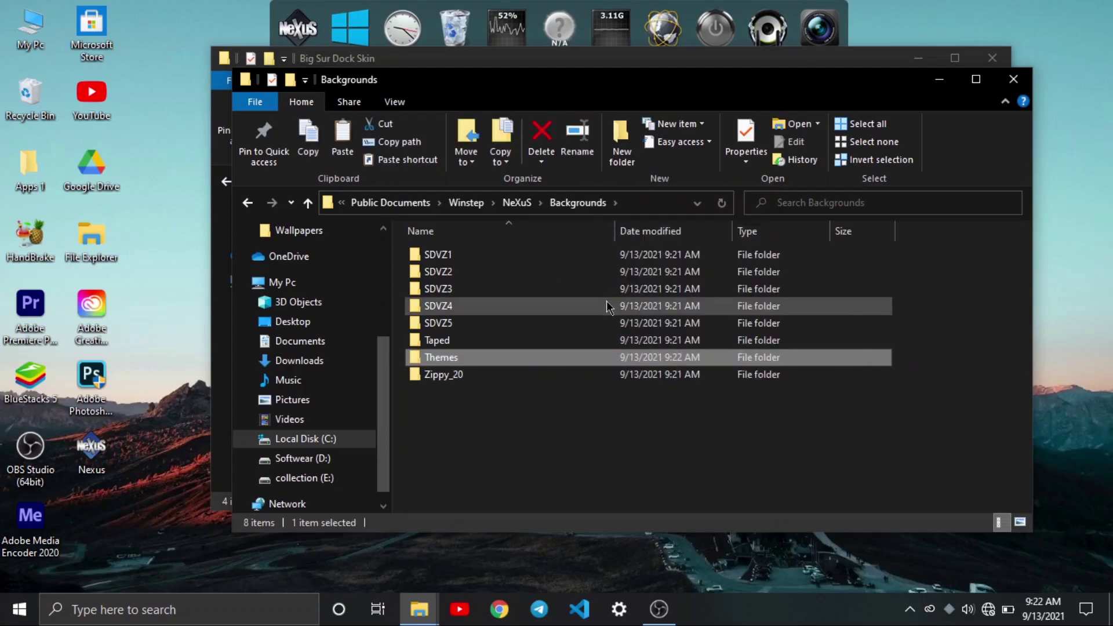
# Bring the Big Sur Dock Skin window forward, move it clear of the Backgrounds window, and copy its Indicators folder
pyautogui.click(724, 62)
pyautogui.moveTo(717, 65); pyautogui.dragTo(818, 138)
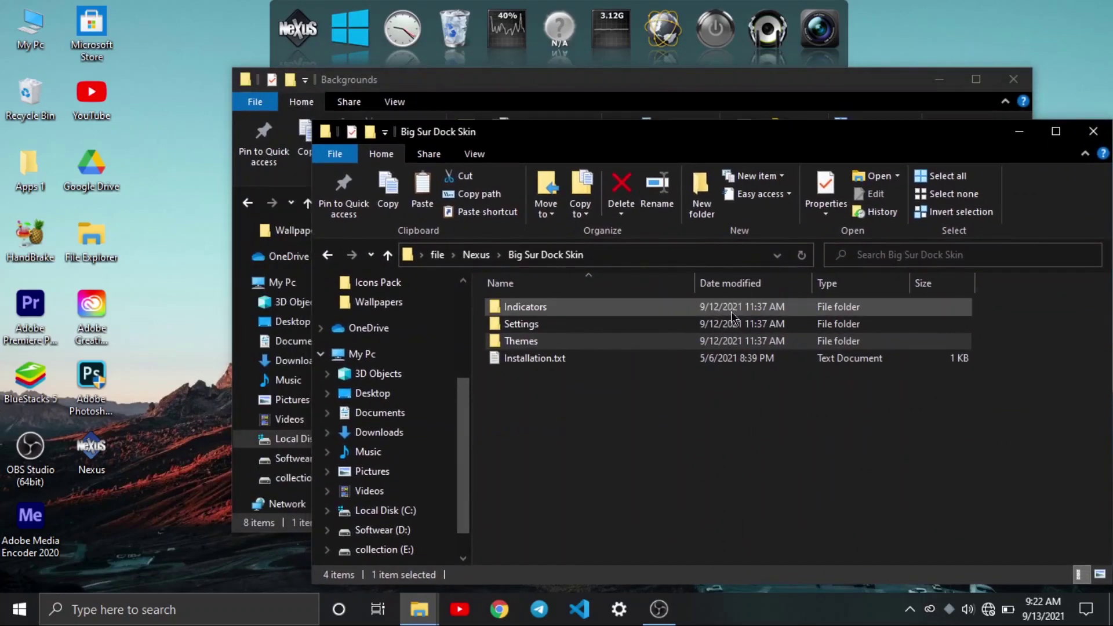
pyautogui.click(728, 311)
pyautogui.rightClick(729, 310)
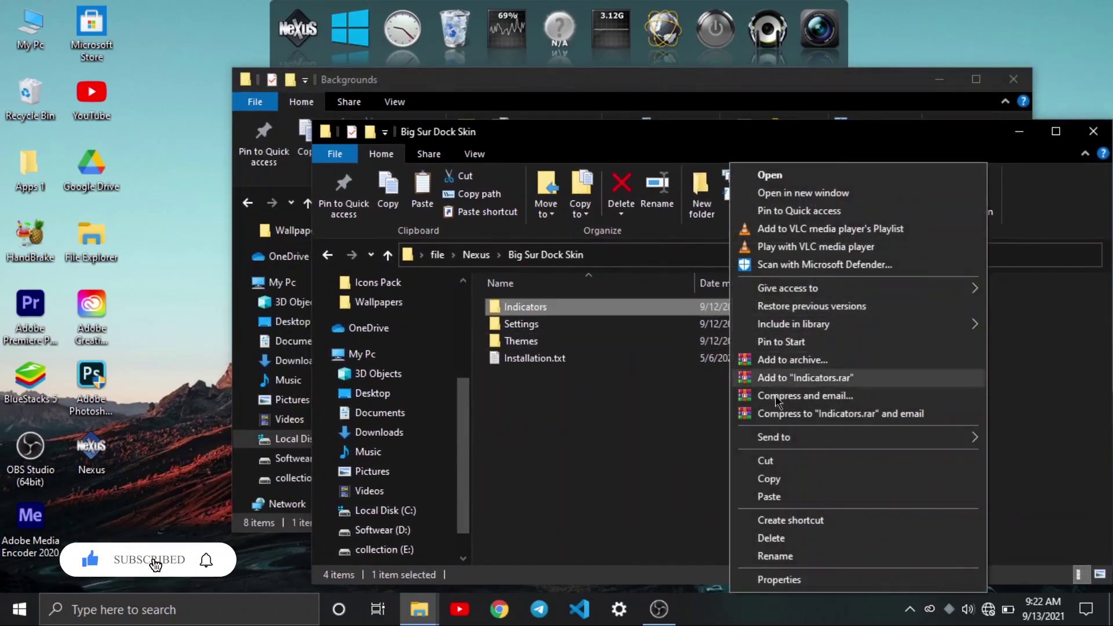
pyautogui.click(788, 482)
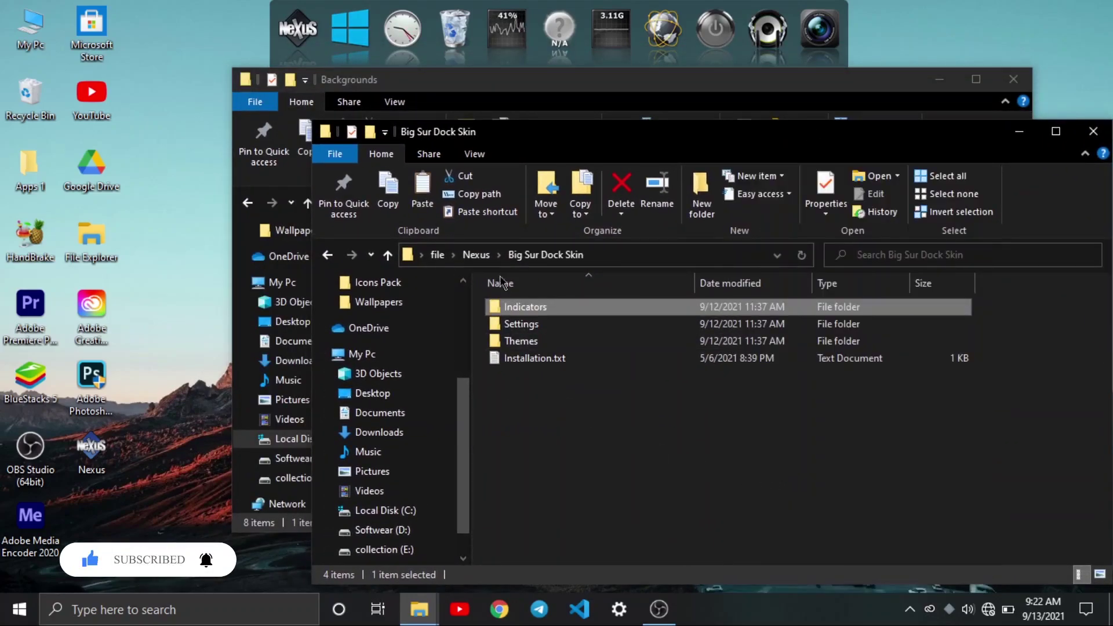
# Paste the Indicators folder into Winstep's NeXuS folder and close both folder windows
pyautogui.click(516, 95)
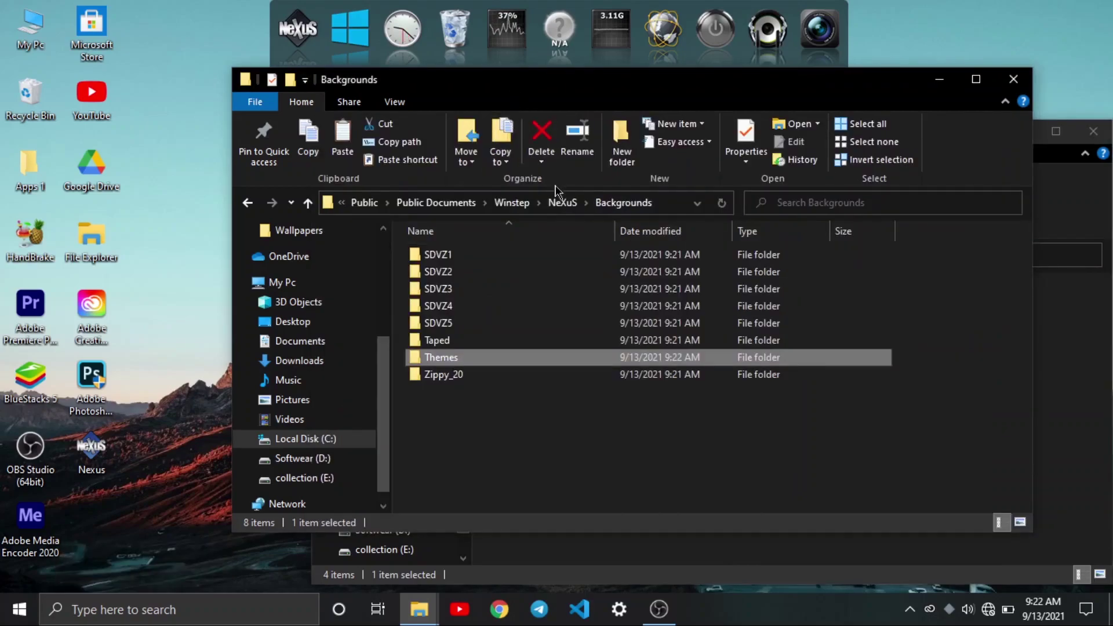
pyautogui.click(562, 202)
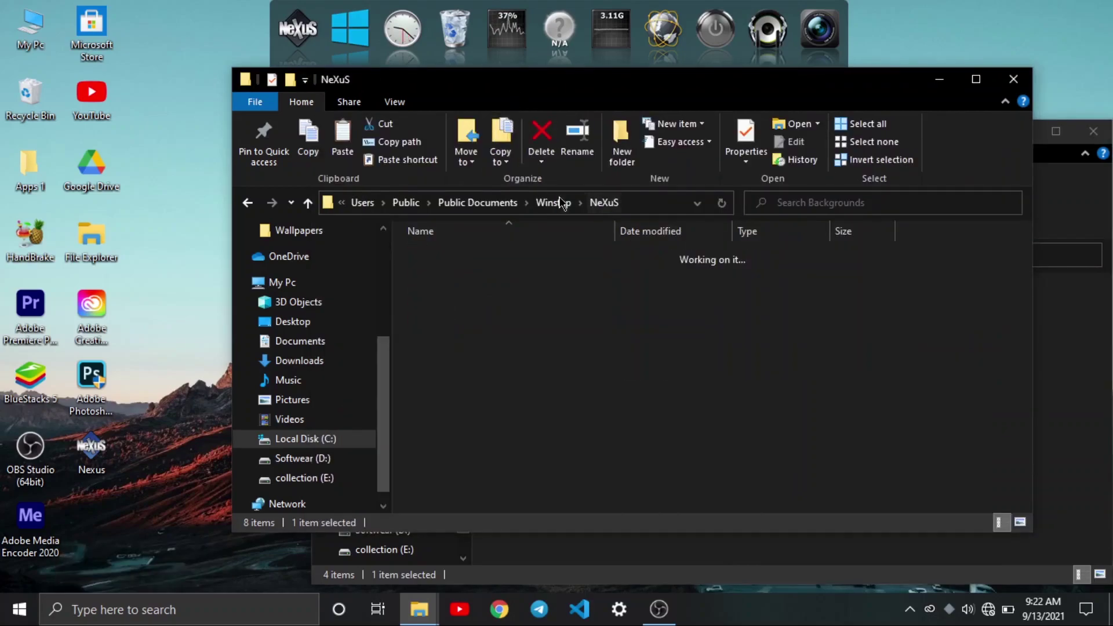
pyautogui.rightClick(584, 324)
pyautogui.click(613, 437)
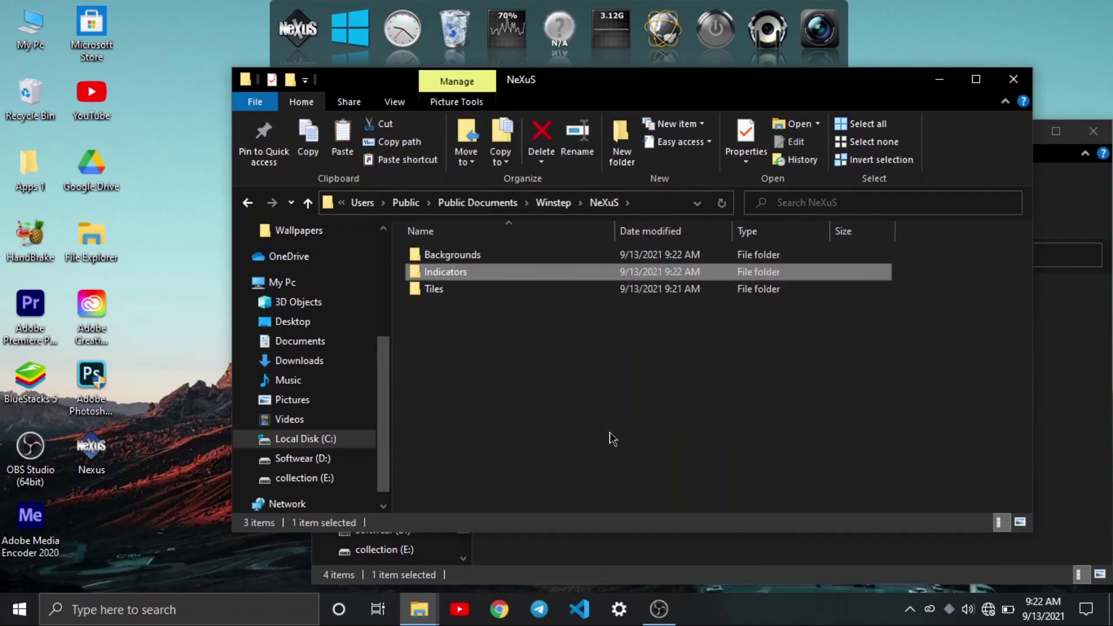
pyautogui.click(1013, 79)
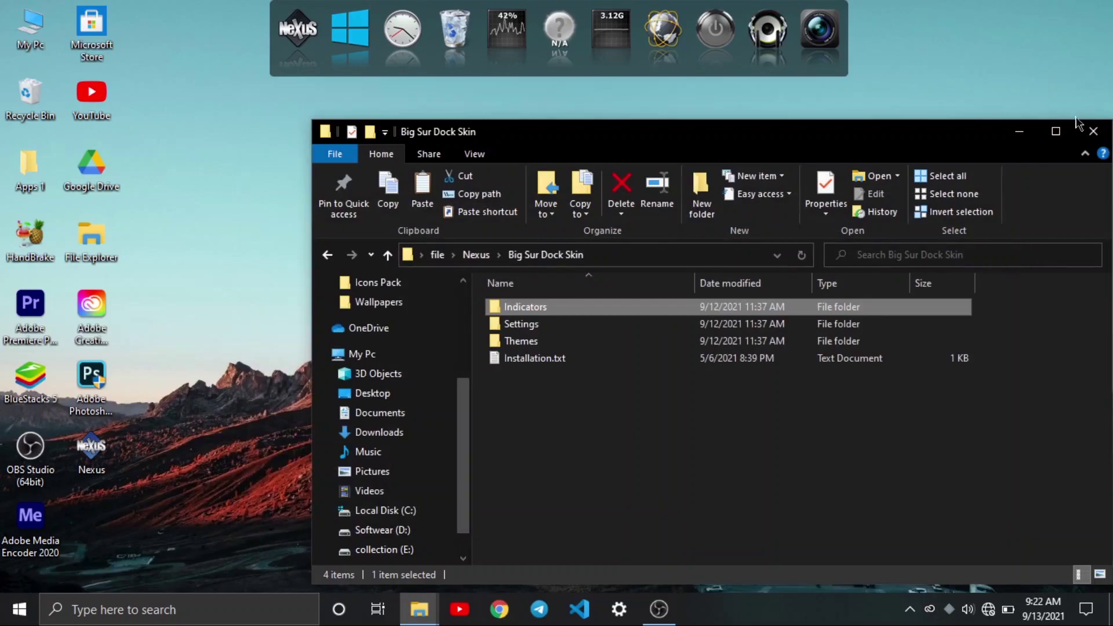
pyautogui.click(1099, 133)
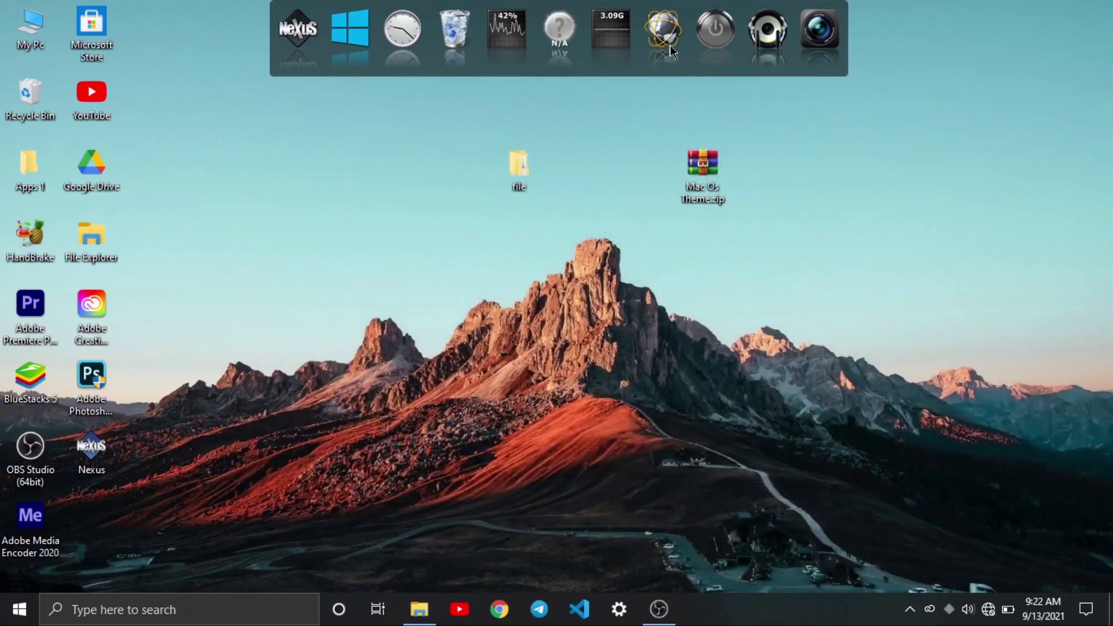
# In the Nexus dock preferences, attach the dock to the bottom screen edge, centre its alignment at 0%, and adjust its edge offset
pyautogui.rightClick(574, 47)
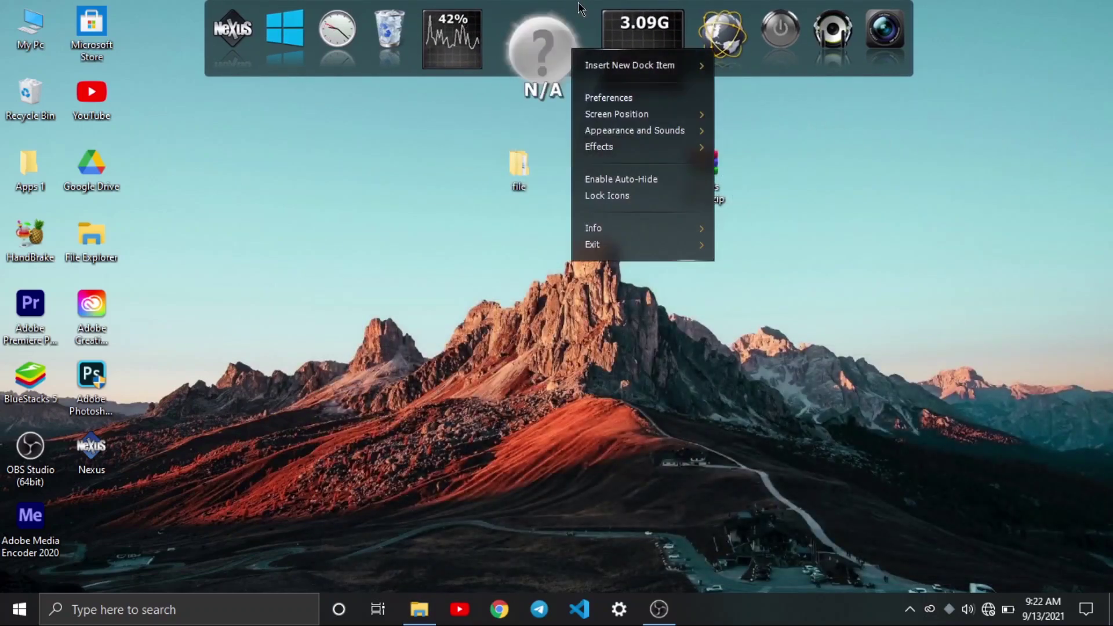
pyautogui.click(607, 99)
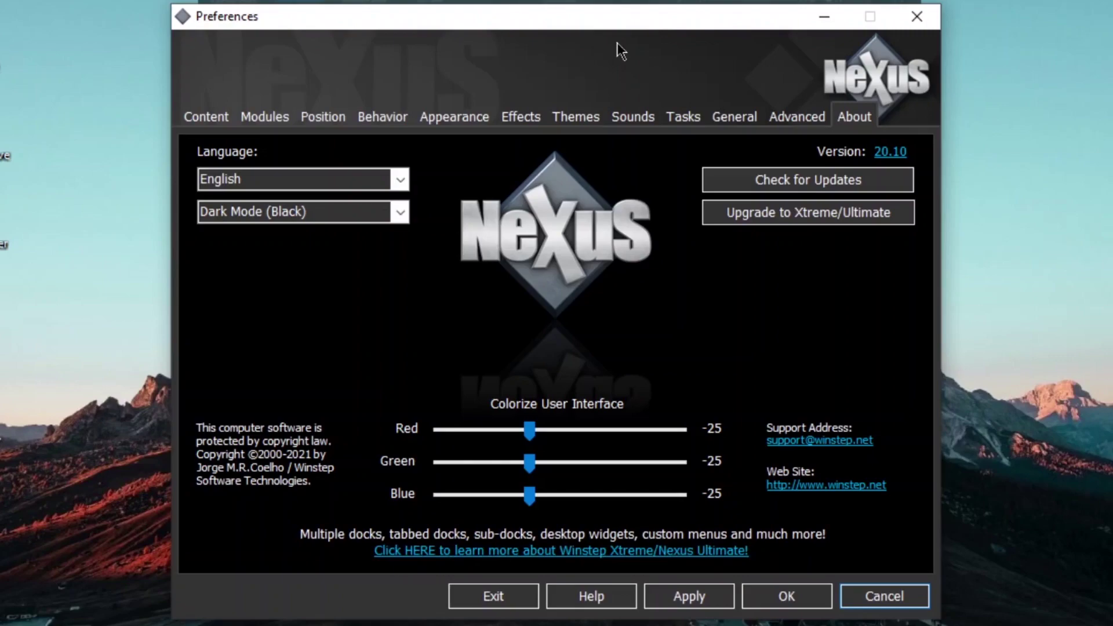
pyautogui.click(335, 117)
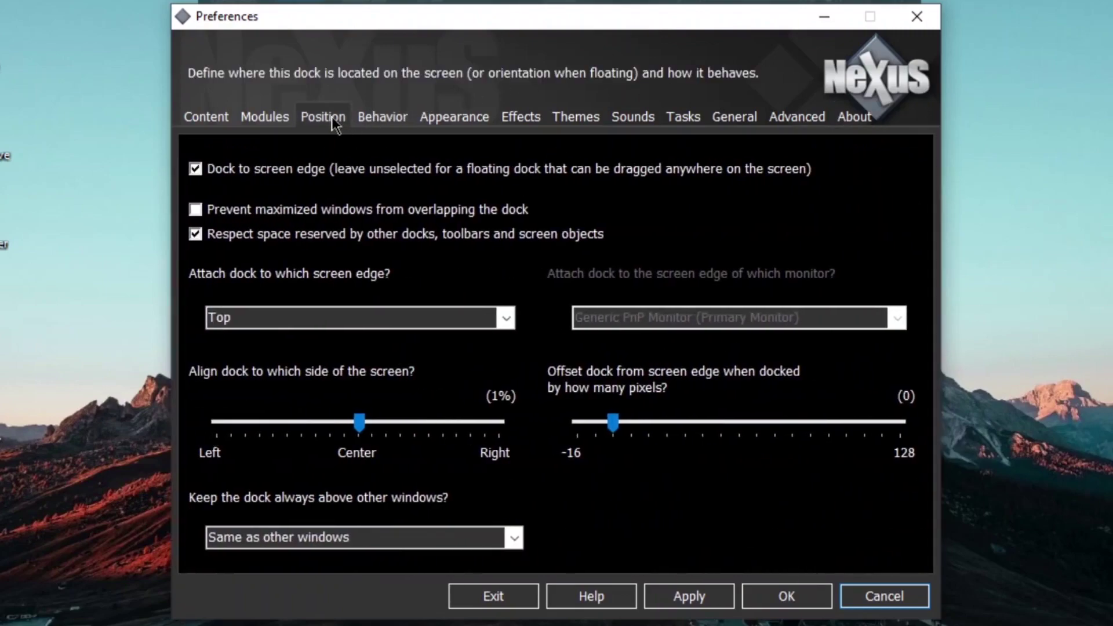
pyautogui.click(507, 319)
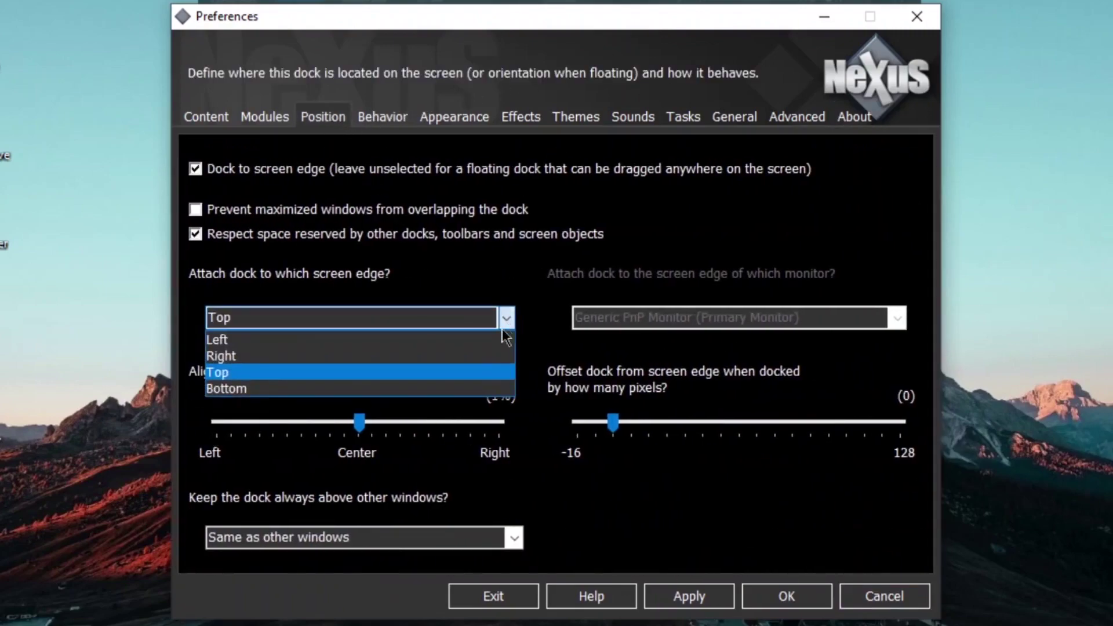
pyautogui.click(494, 389)
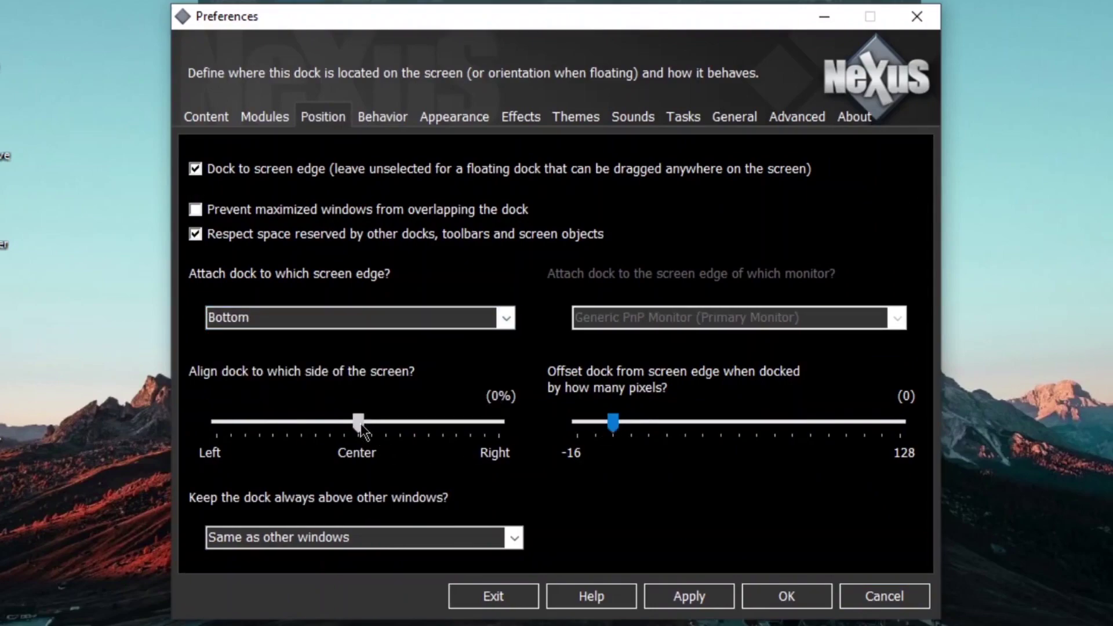
pyautogui.moveTo(619, 427); pyautogui.dragTo(625, 429)
# In the dock's advanced behavior settings, set balloon information tooltips on mouse over to Never
pyautogui.click(388, 120)
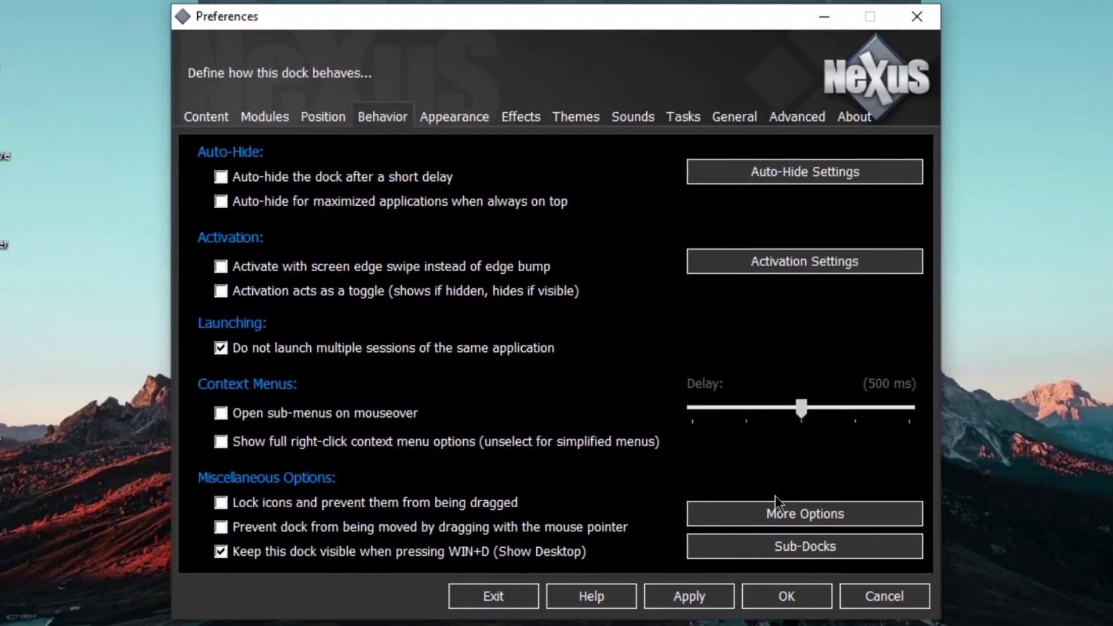
pyautogui.click(794, 511)
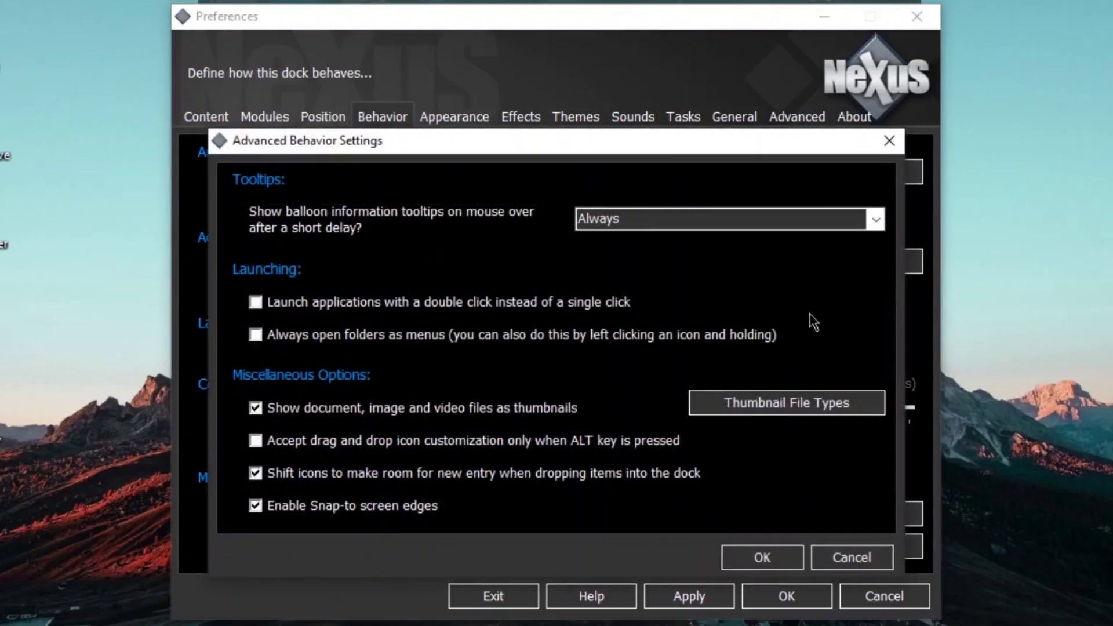
pyautogui.click(875, 221)
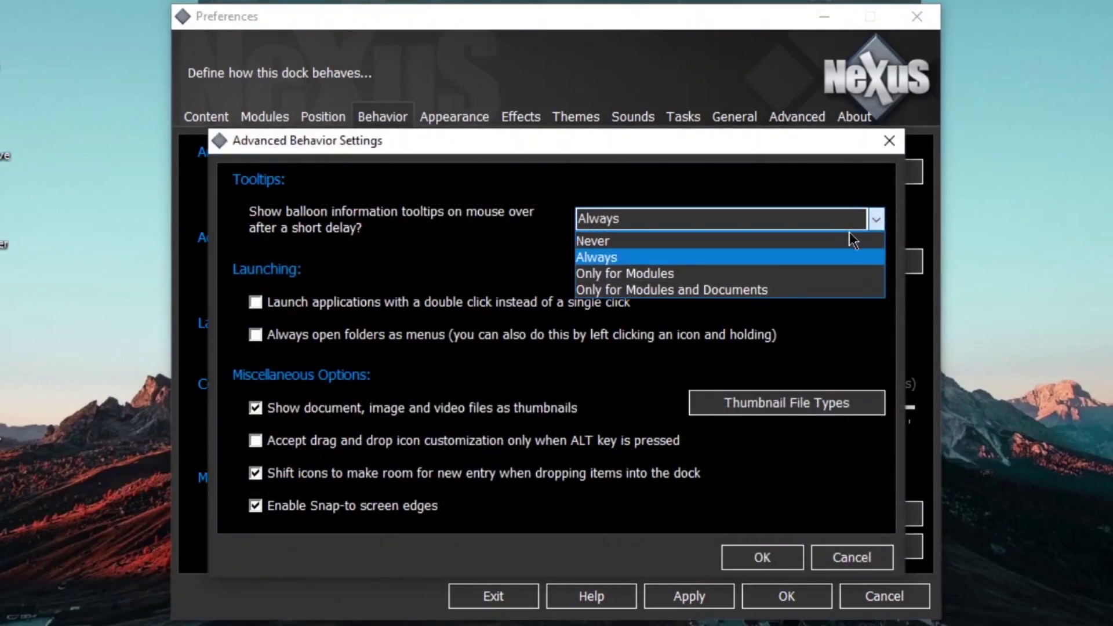
pyautogui.click(849, 243)
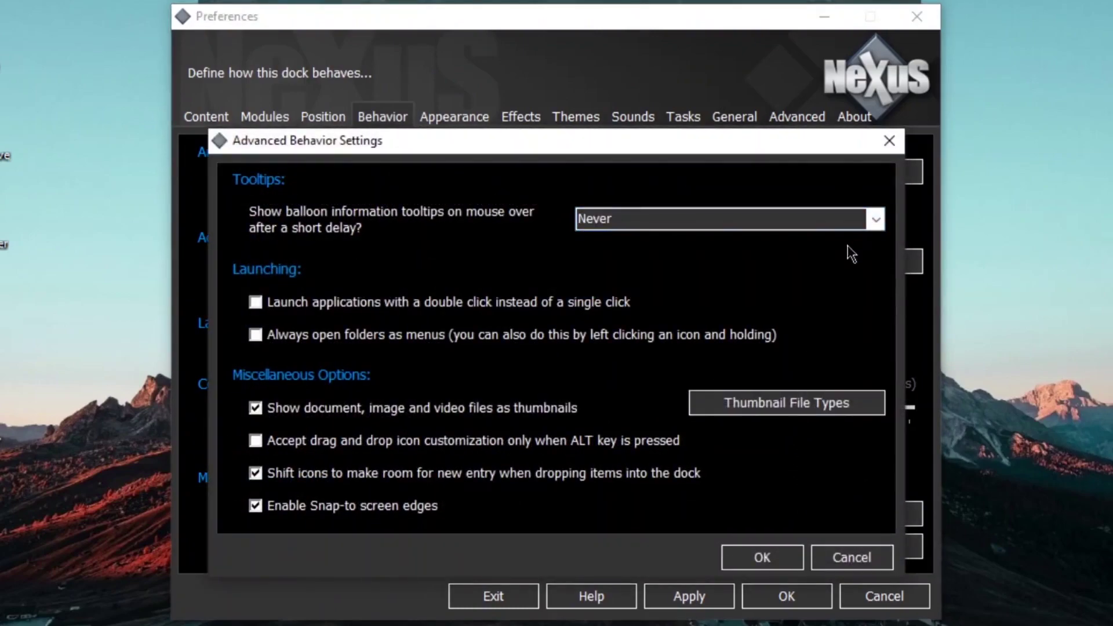
pyautogui.click(789, 559)
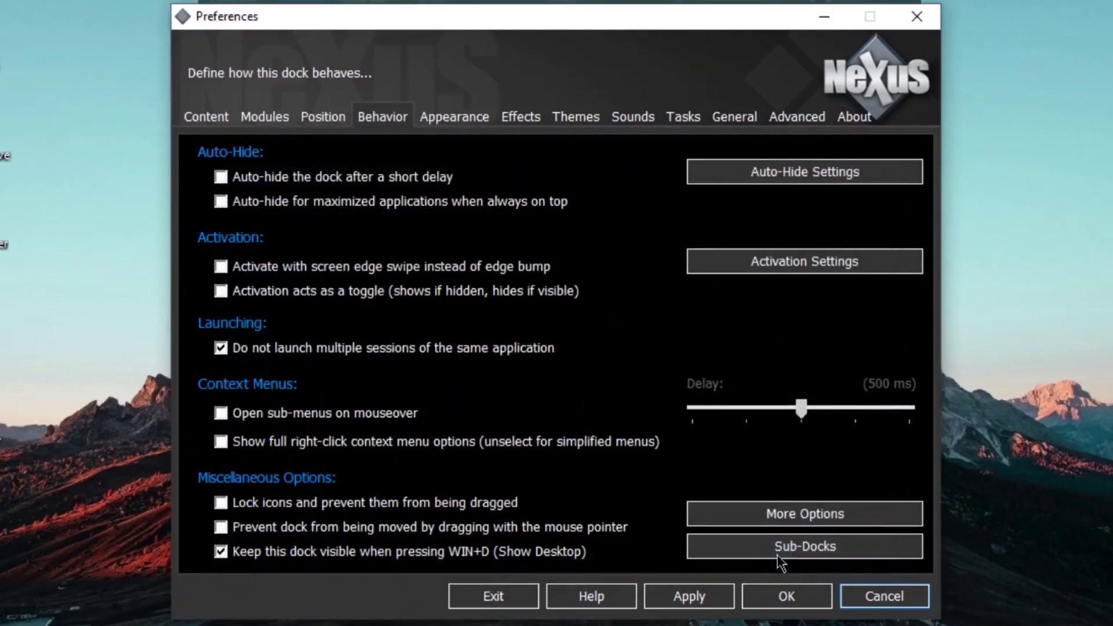
# Set the dock icon size to 37 pixels and icon reflection to 0%, with icon labels on mouse over disabled
pyautogui.click(455, 117)
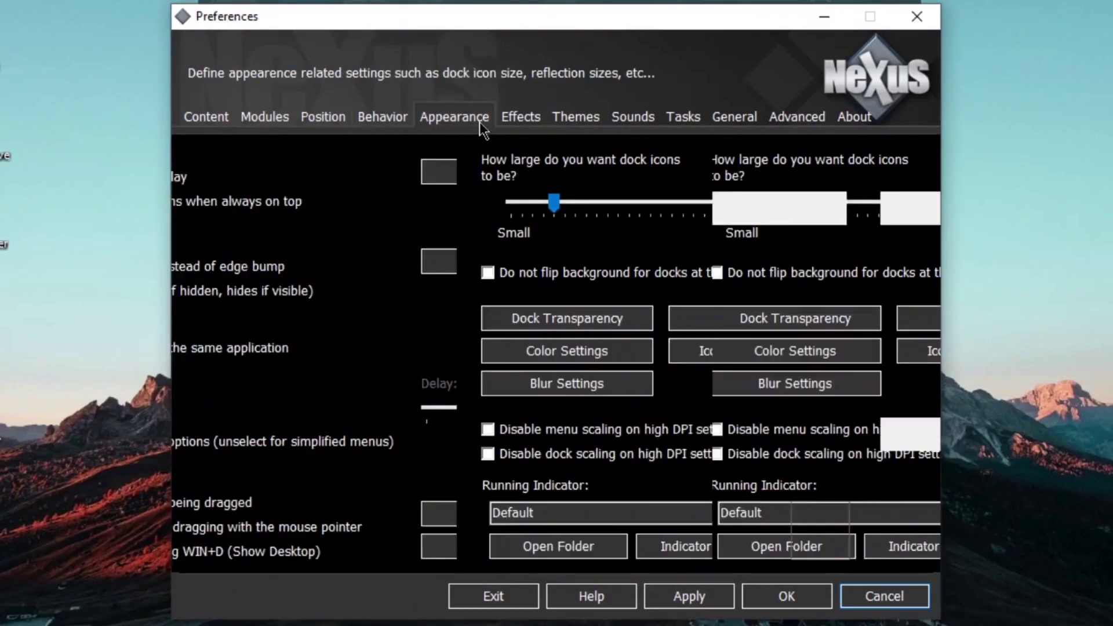
pyautogui.click(270, 208)
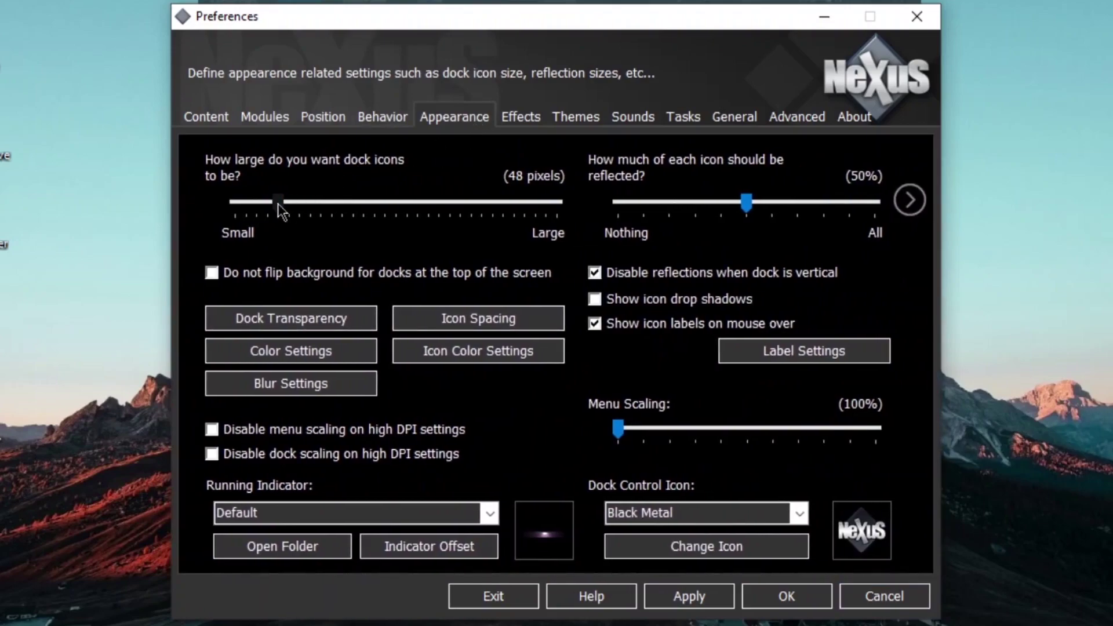
pyautogui.moveTo(268, 205); pyautogui.dragTo(263, 209)
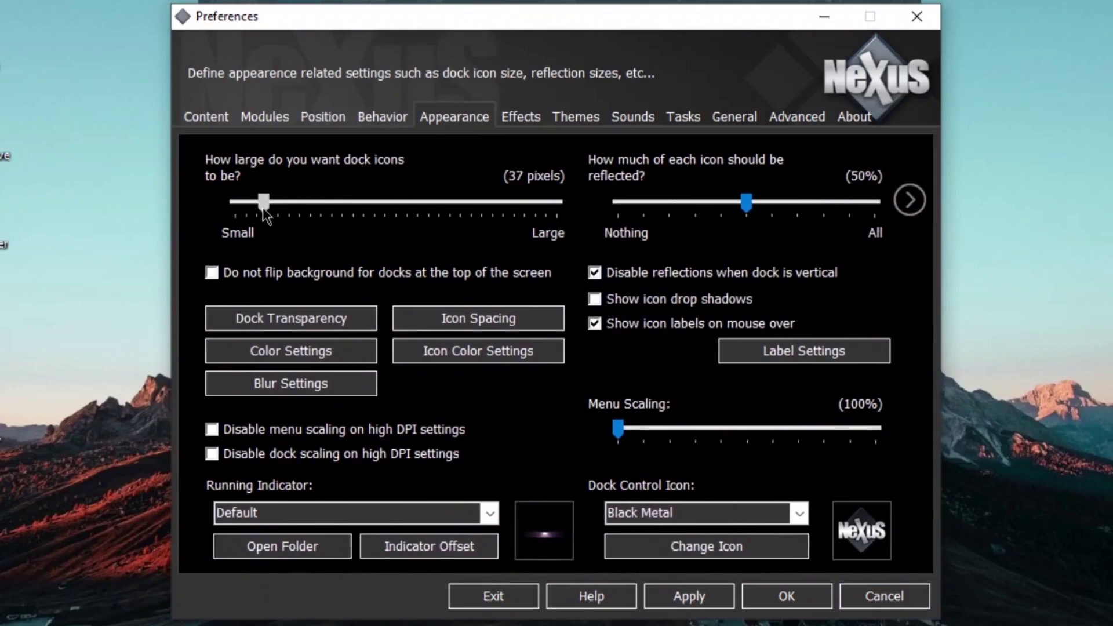
pyautogui.moveTo(746, 202); pyautogui.dragTo(603, 215)
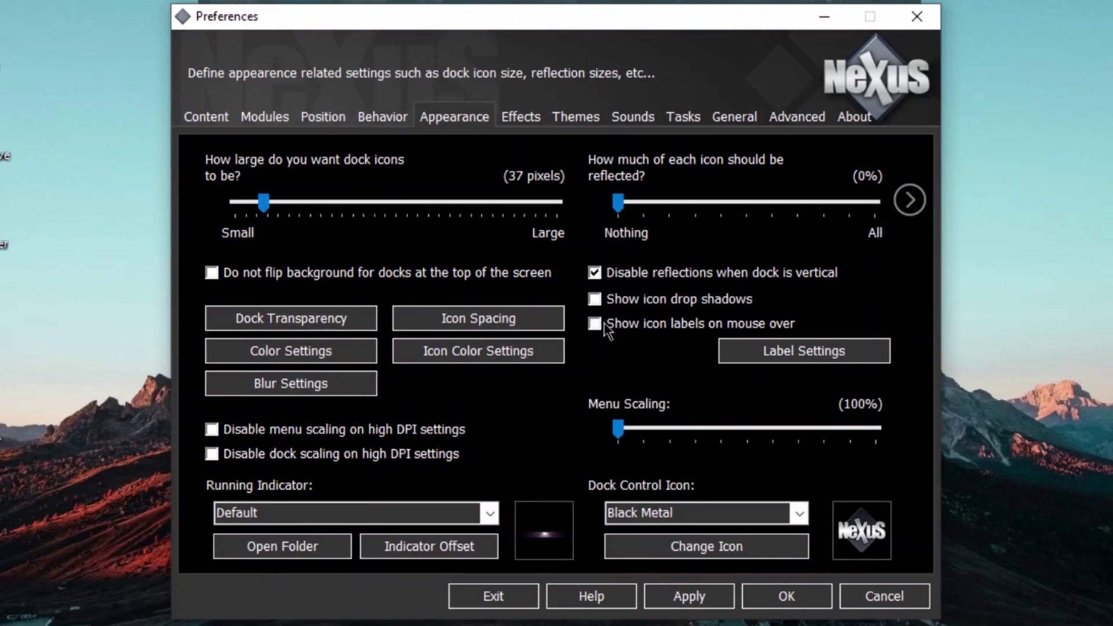
# Set the running indicator to Big Sur Light and the dock's background transparency to 50%
pyautogui.click(490, 514)
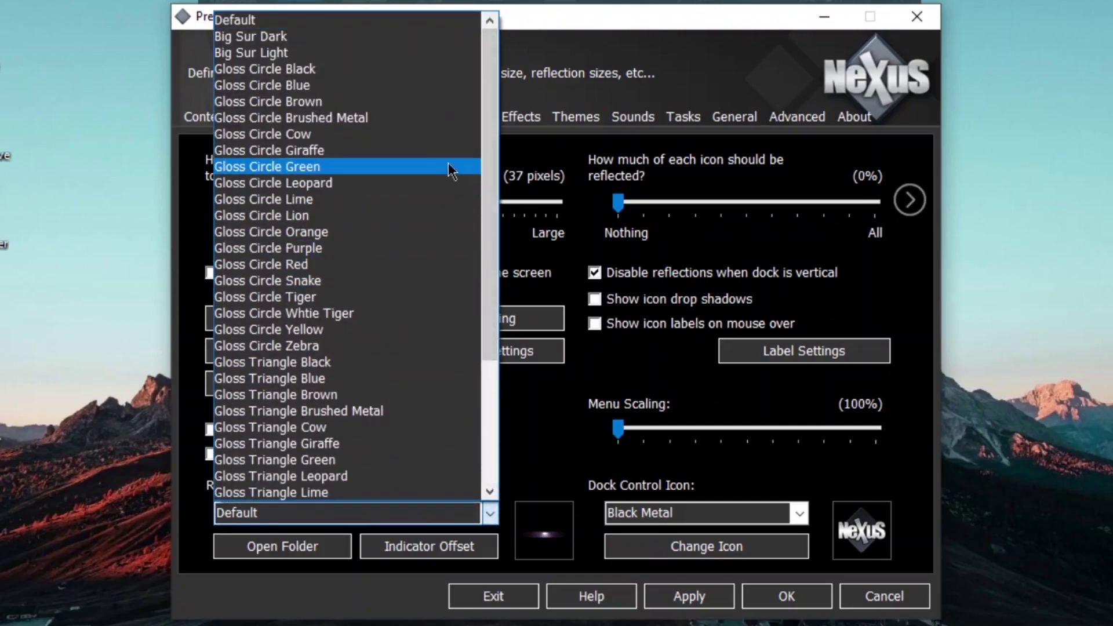
pyautogui.click(427, 56)
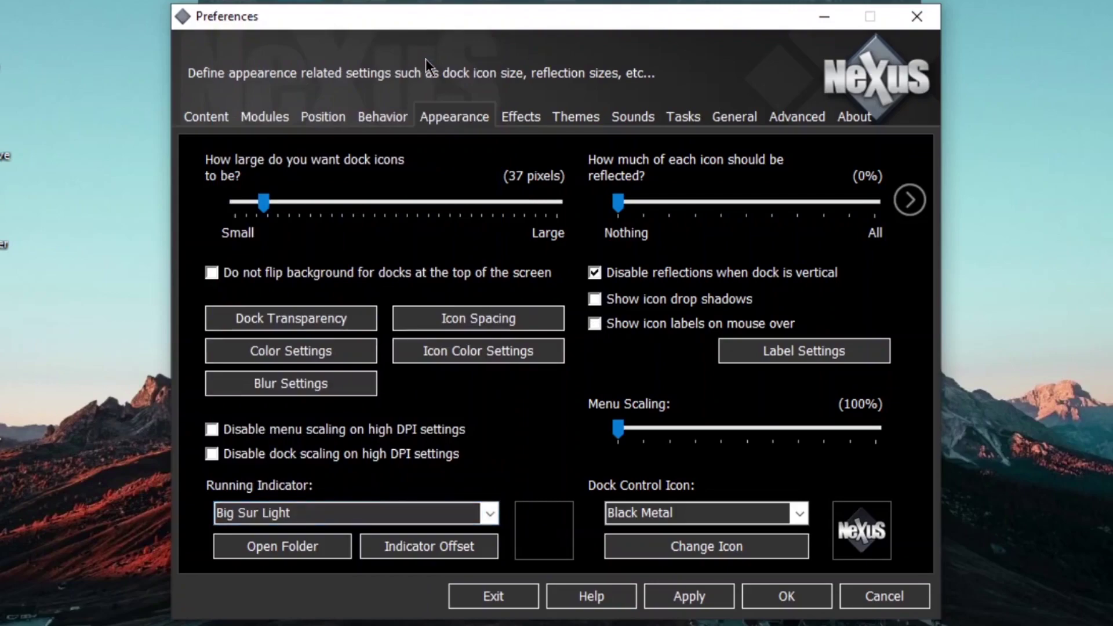
pyautogui.click(307, 328)
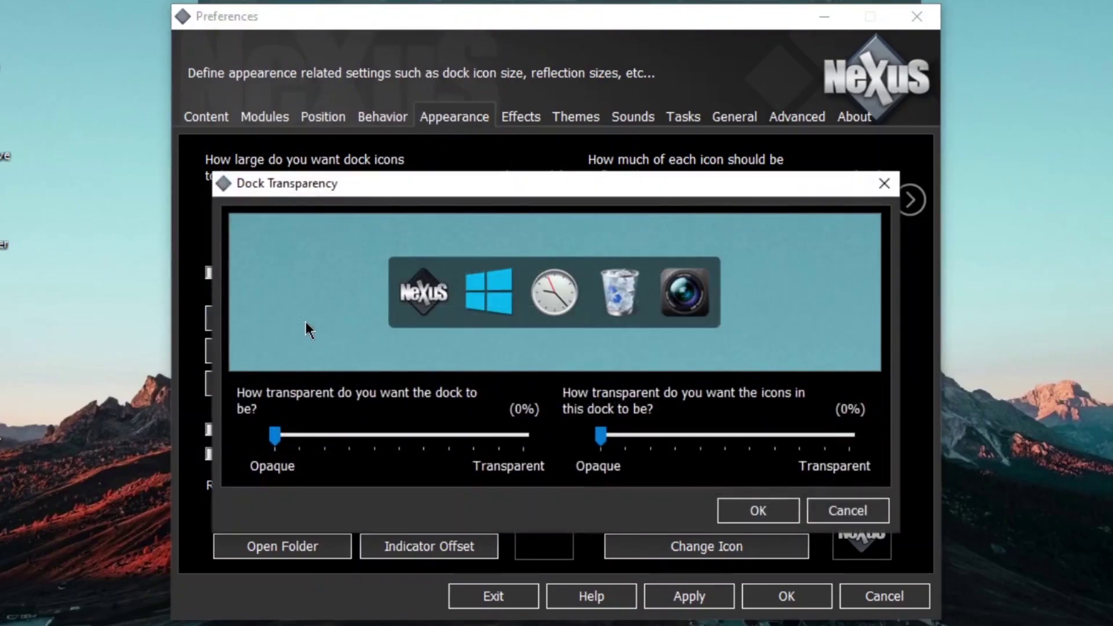
pyautogui.moveTo(277, 440); pyautogui.dragTo(405, 433)
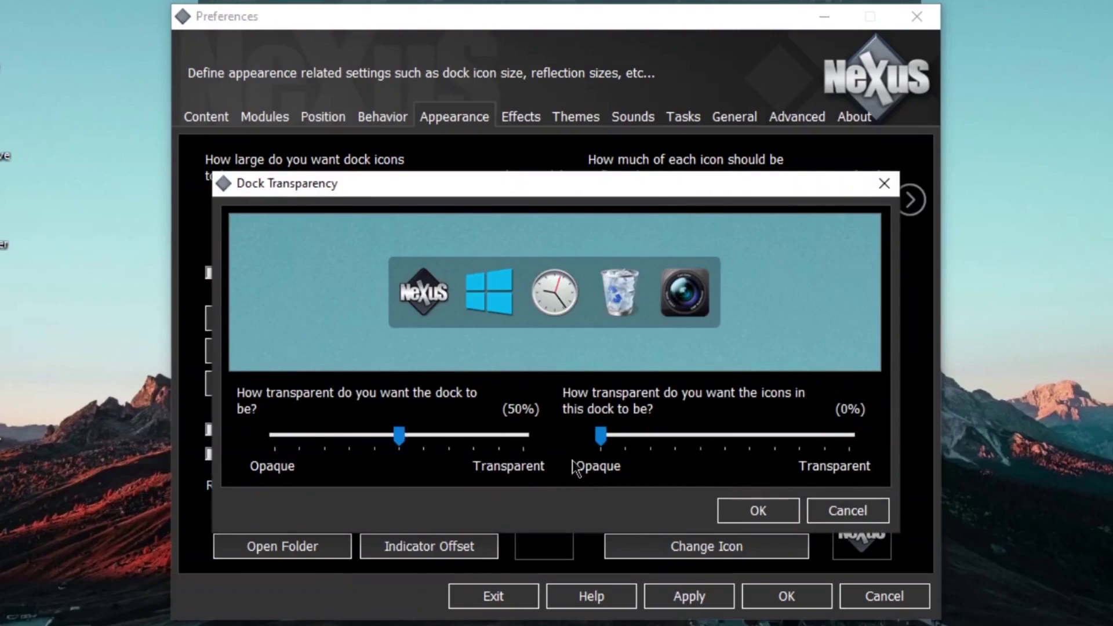
pyautogui.click(736, 514)
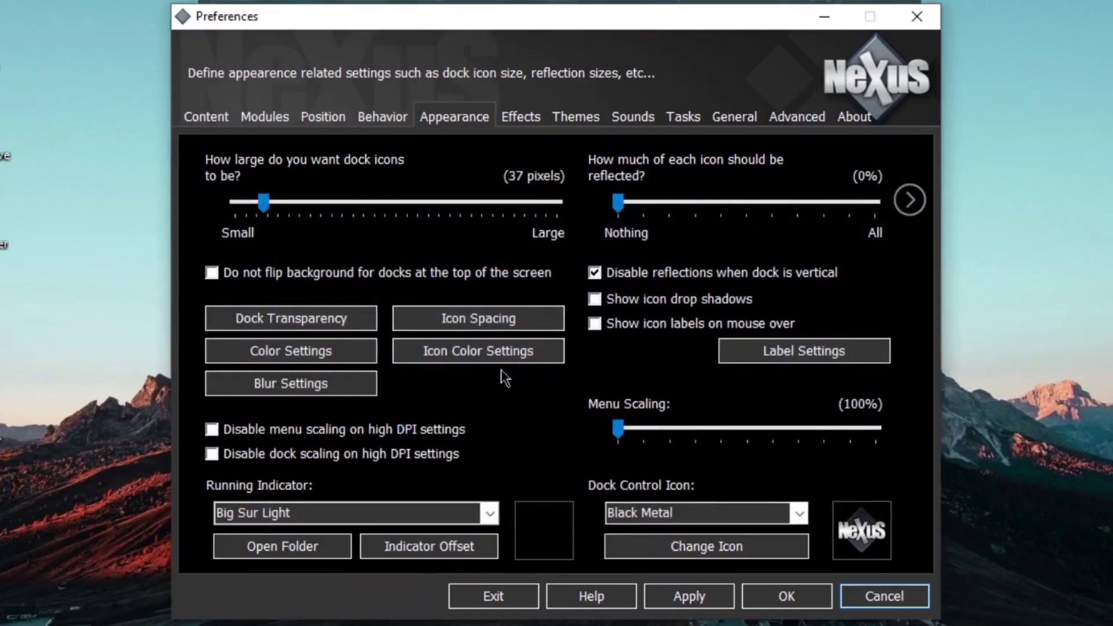
# Set the dock's icon spacing to 3 pixels horizontally and 5 pixels vertically
pyautogui.click(479, 313)
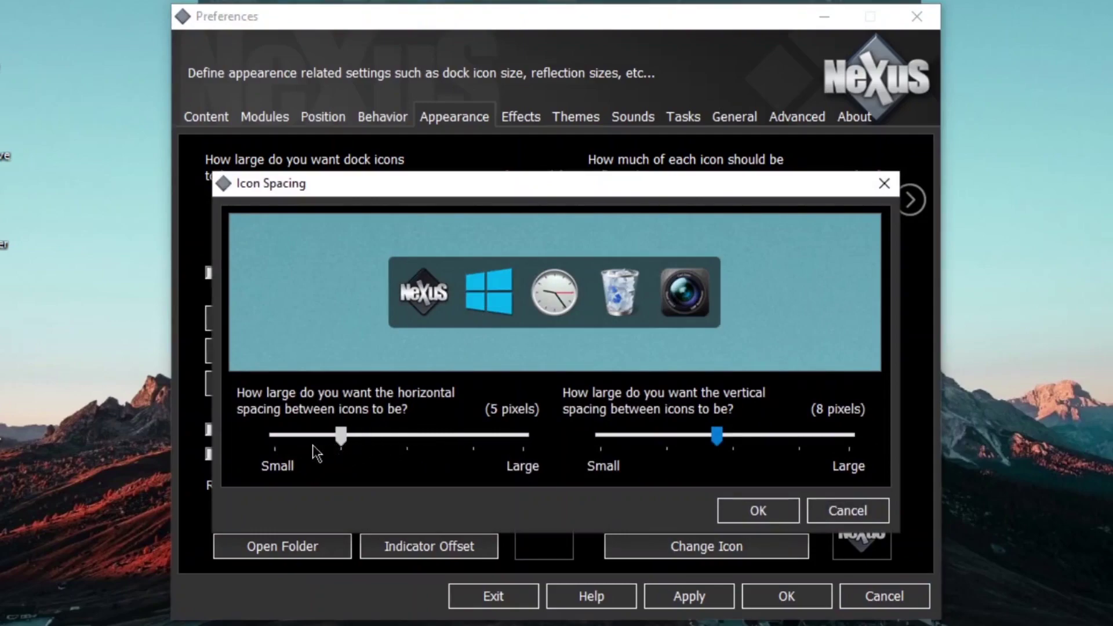
pyautogui.moveTo(312, 446); pyautogui.dragTo(305, 437)
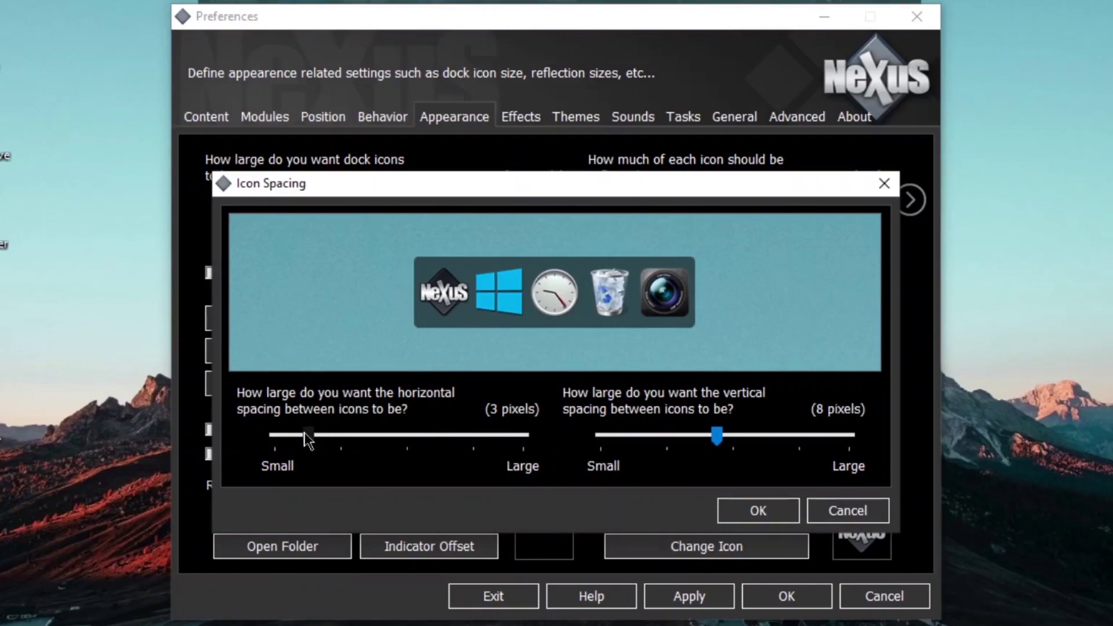
pyautogui.moveTo(717, 442); pyautogui.dragTo(665, 449)
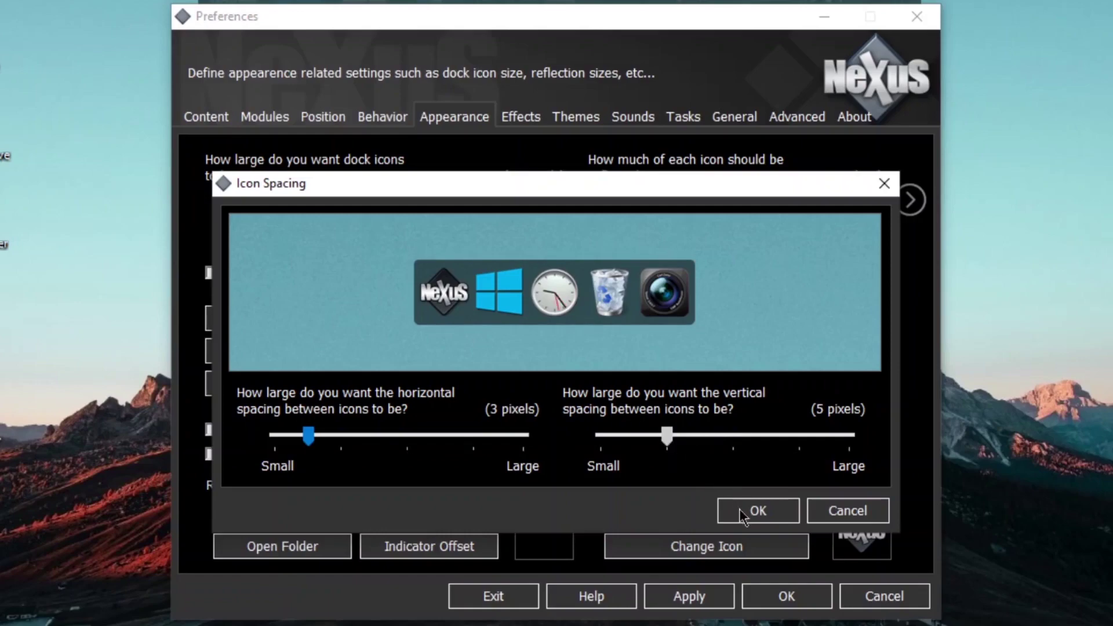
pyautogui.click(757, 512)
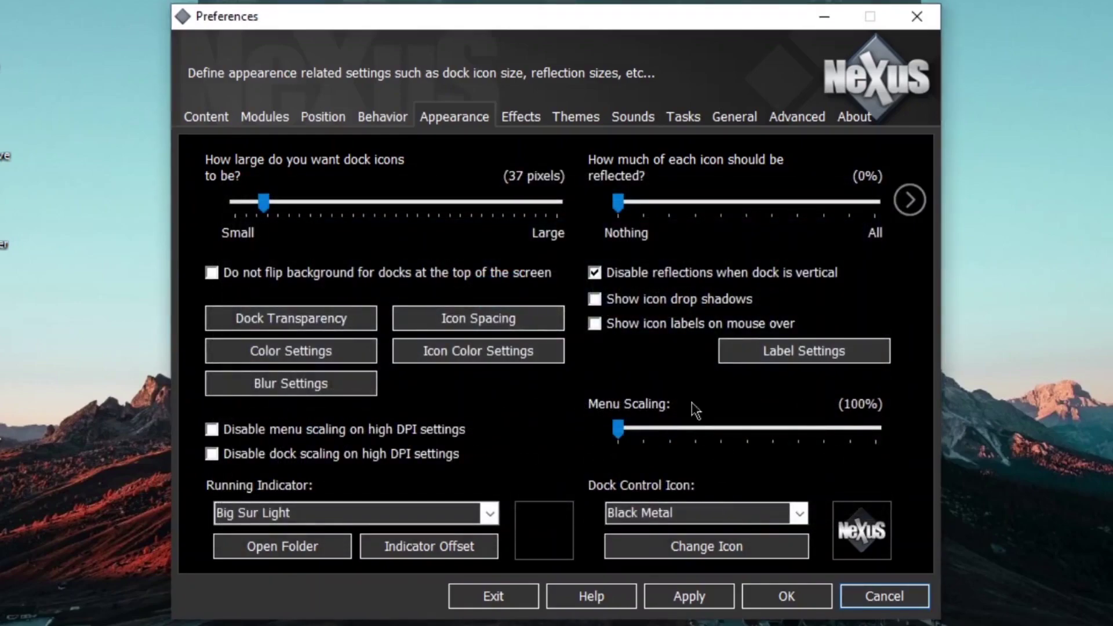
# For the Magnify mouseover effect, set the magnification size to 70 pixels and the smoothness to 240 ms
pyautogui.click(529, 119)
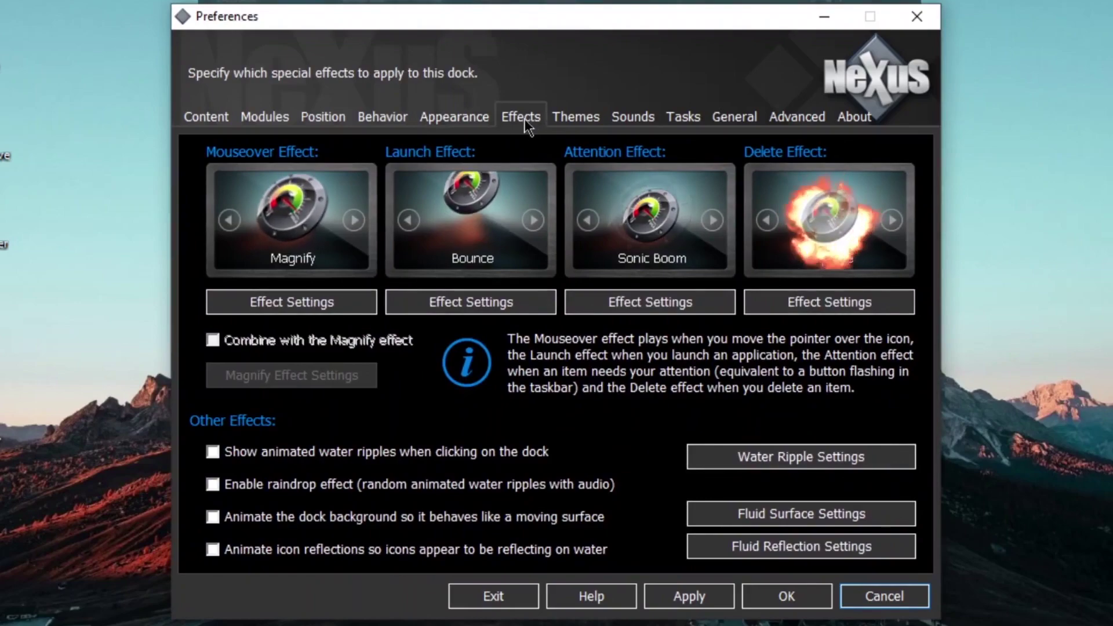
pyautogui.click(293, 310)
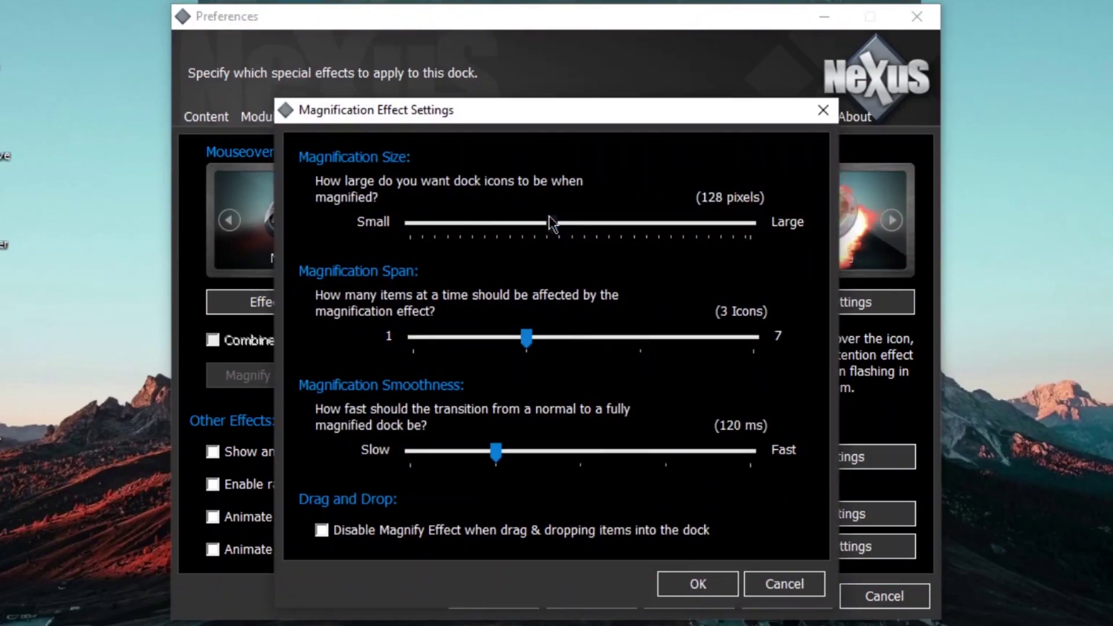
pyautogui.moveTo(528, 218); pyautogui.dragTo(459, 219)
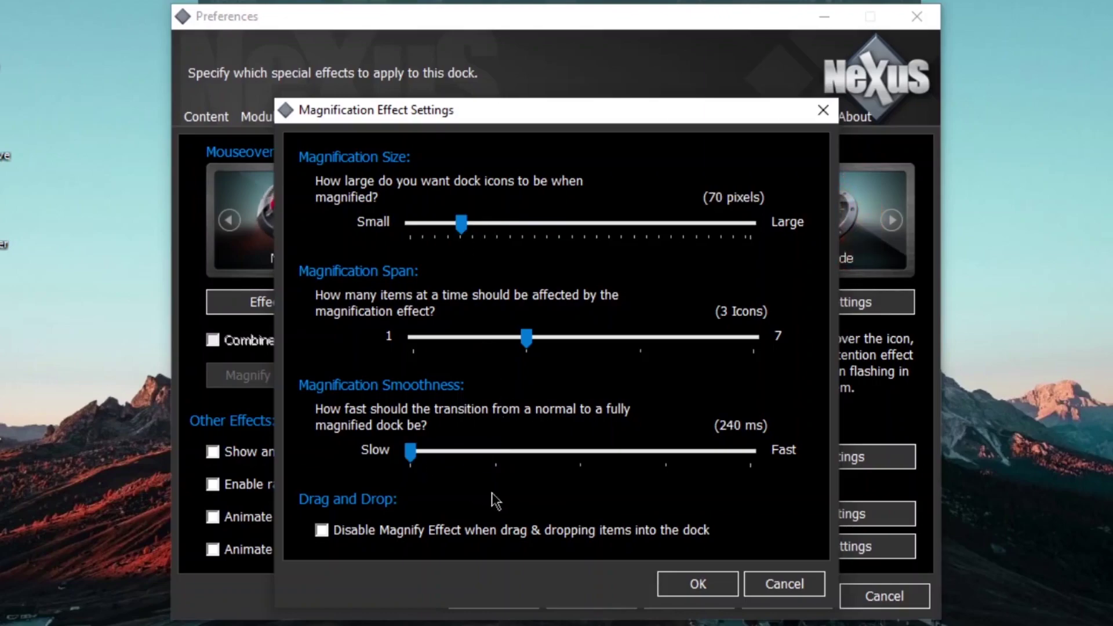
pyautogui.click(682, 585)
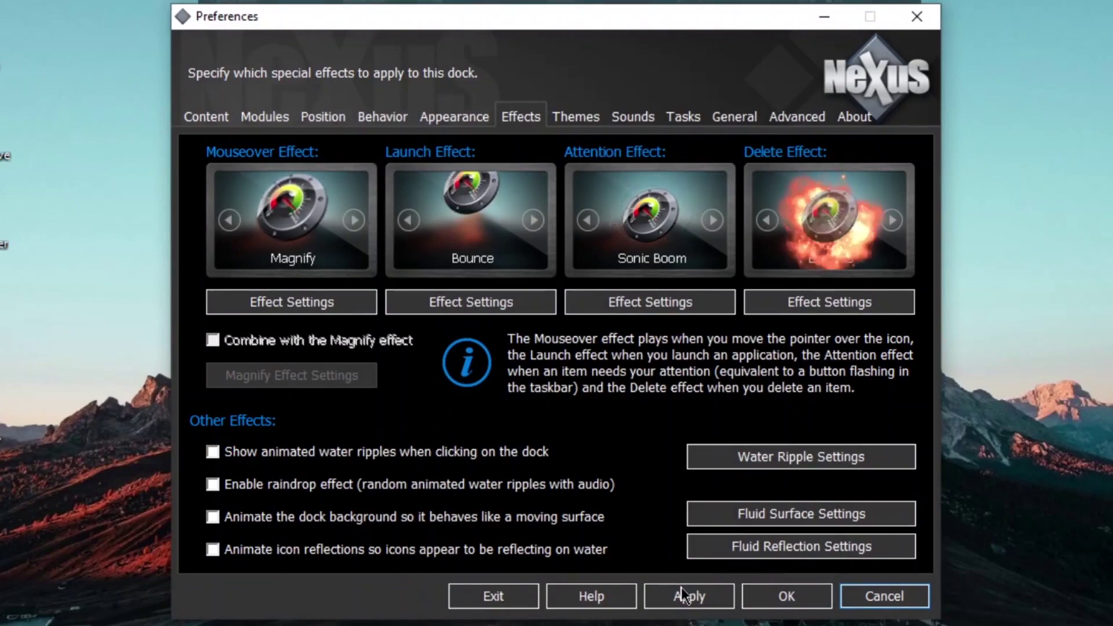
# Choose the Big Sur Light dock theme, disable all voices and sounds, and save the preferences
pyautogui.click(591, 122)
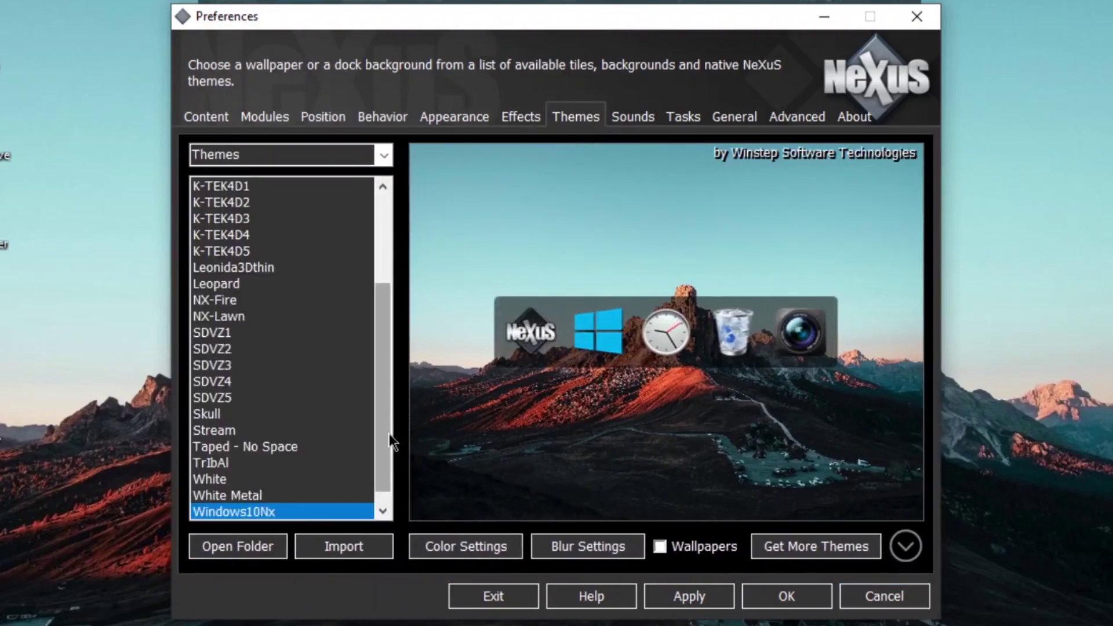
pyautogui.click(265, 220)
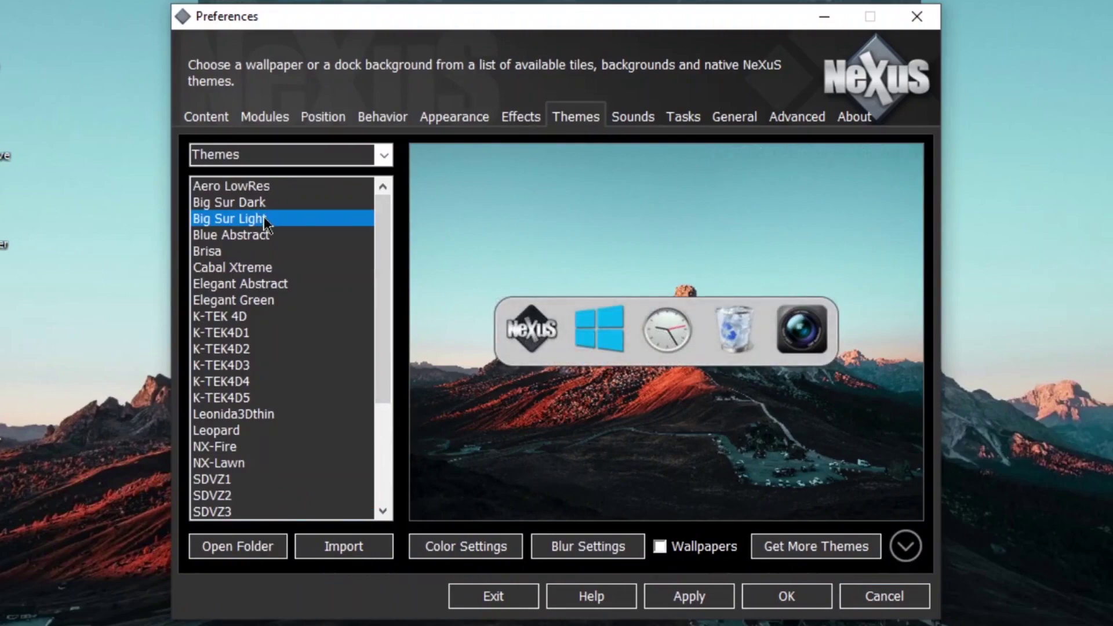
pyautogui.click(631, 111)
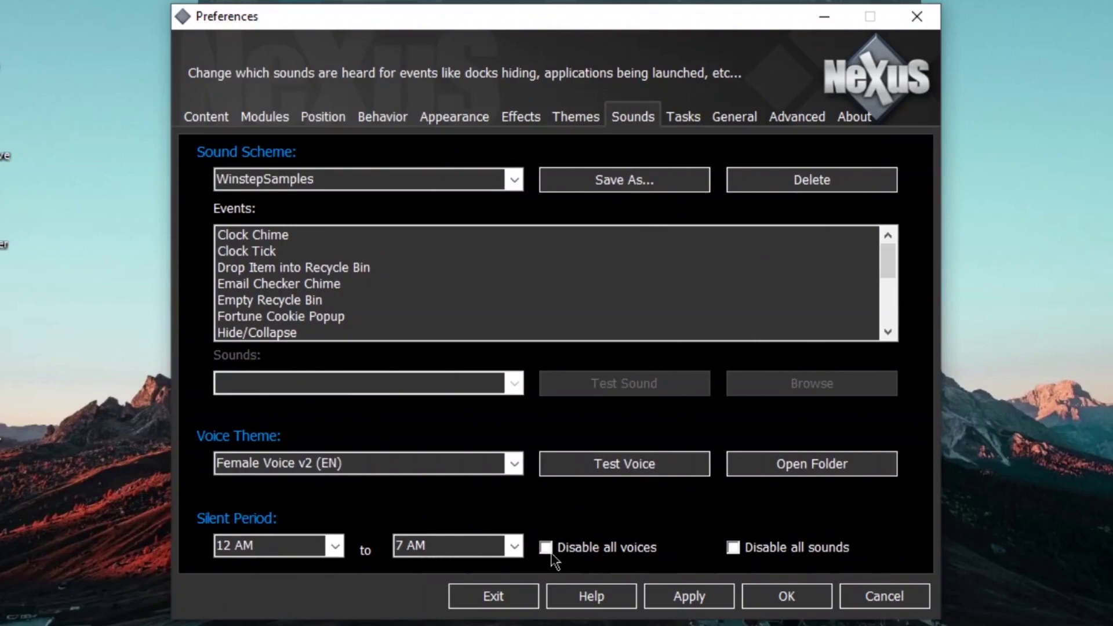
pyautogui.click(715, 596)
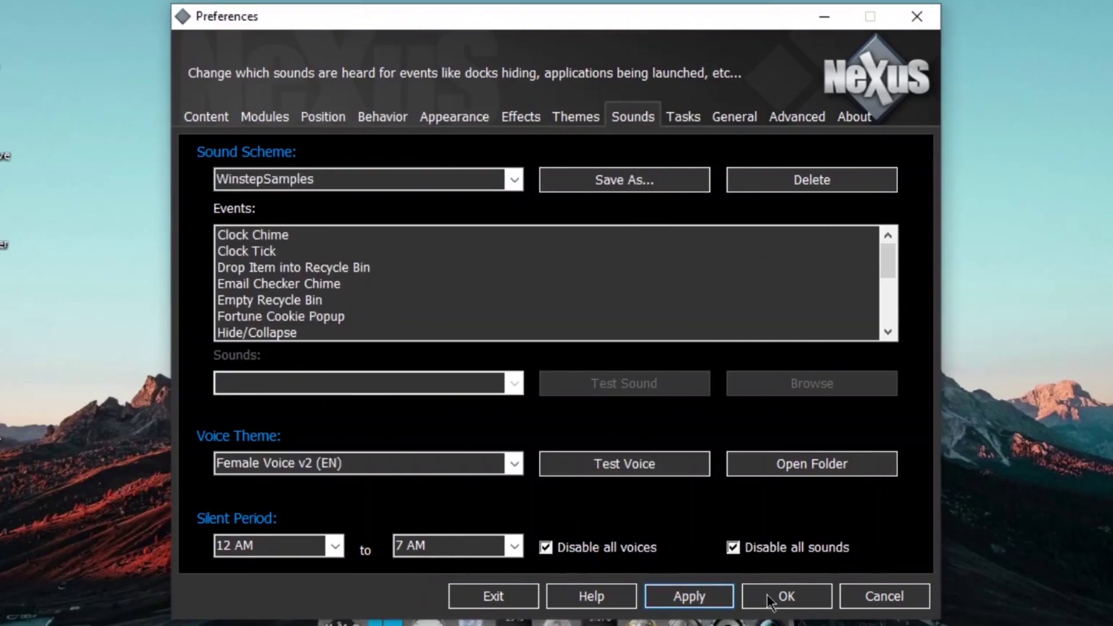
pyautogui.click(766, 596)
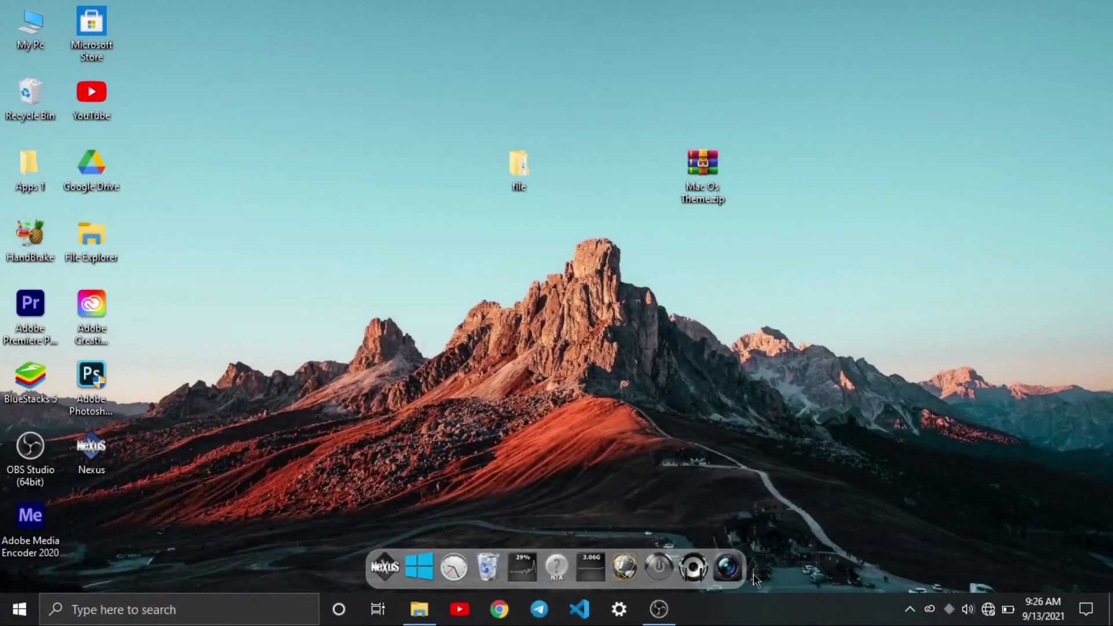
# Remove the Capture Desktop item permanently from the dock
pyautogui.rightClick(723, 571)
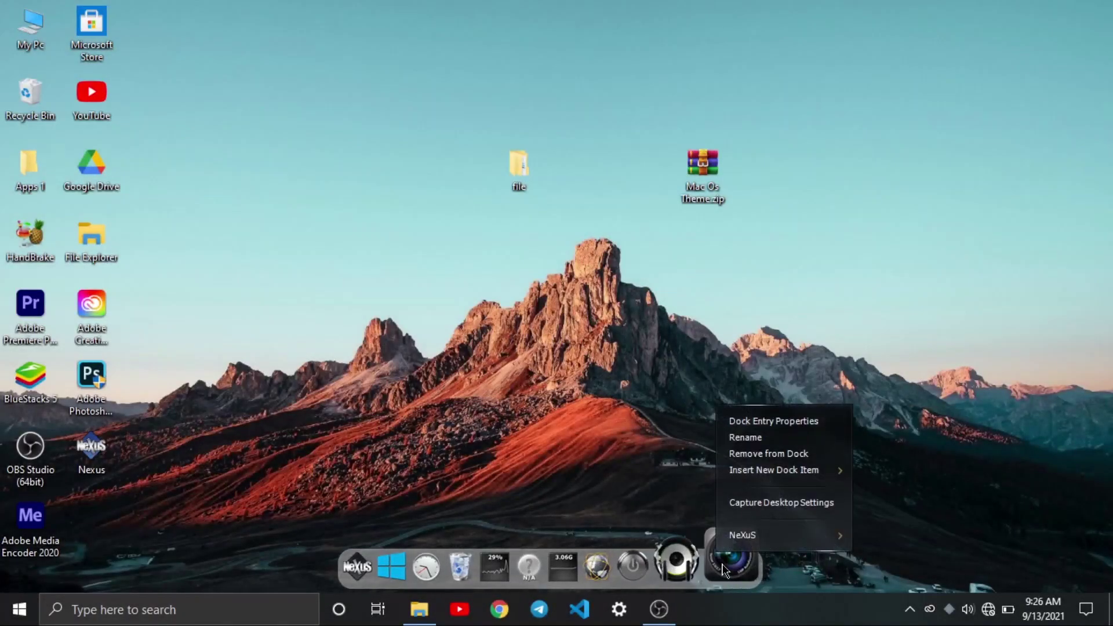
pyautogui.click(758, 466)
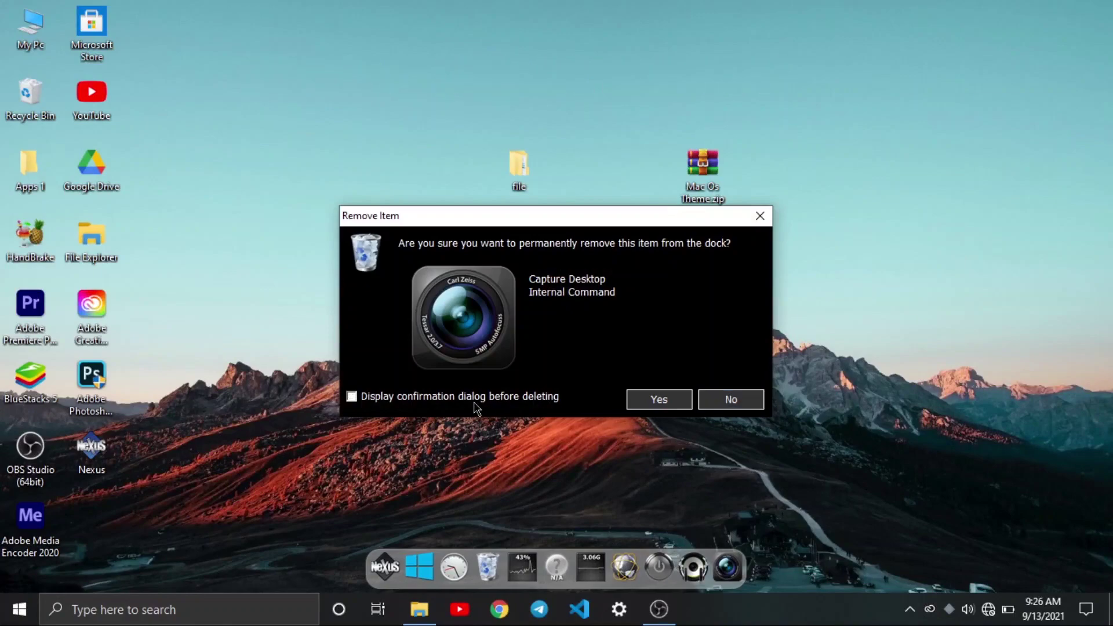
pyautogui.click(651, 395)
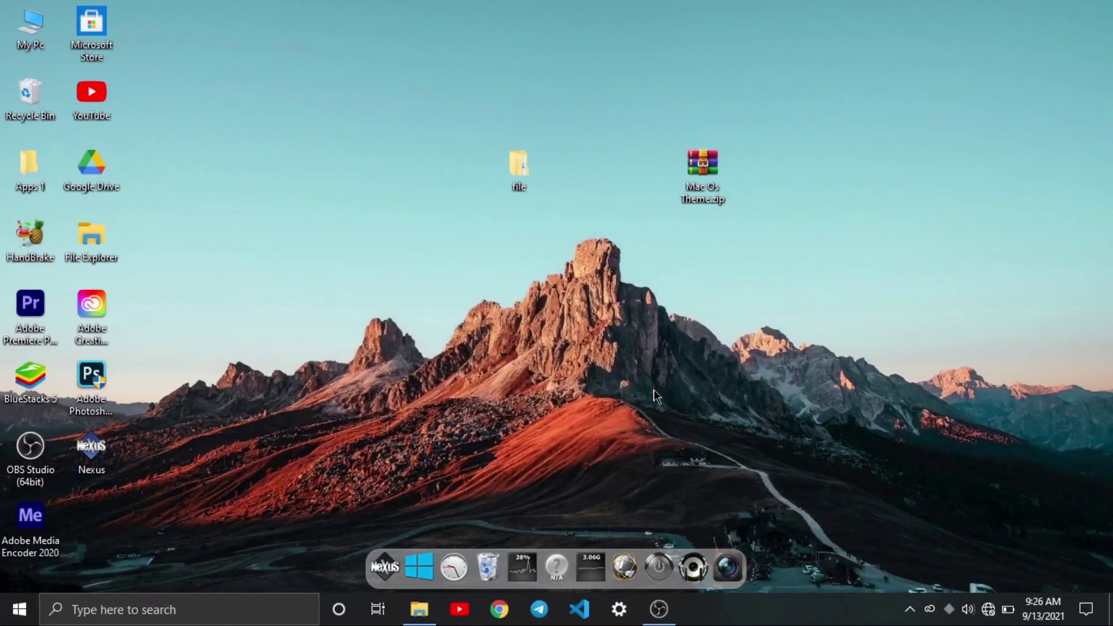
# Remove the media player item from the dock
pyautogui.rightClick(708, 560)
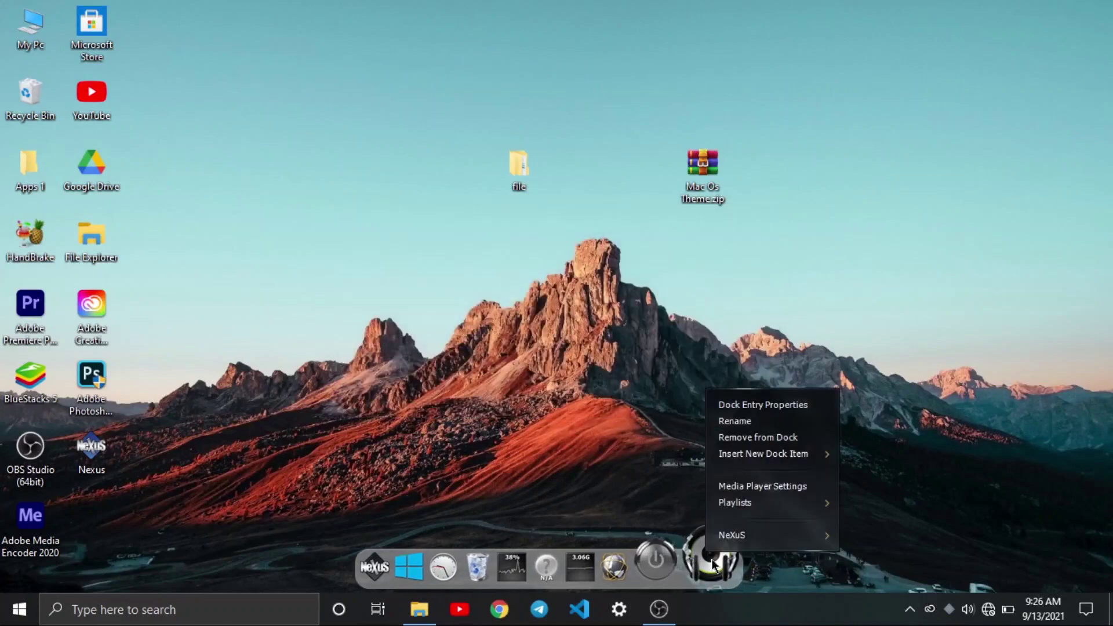
pyautogui.click(743, 440)
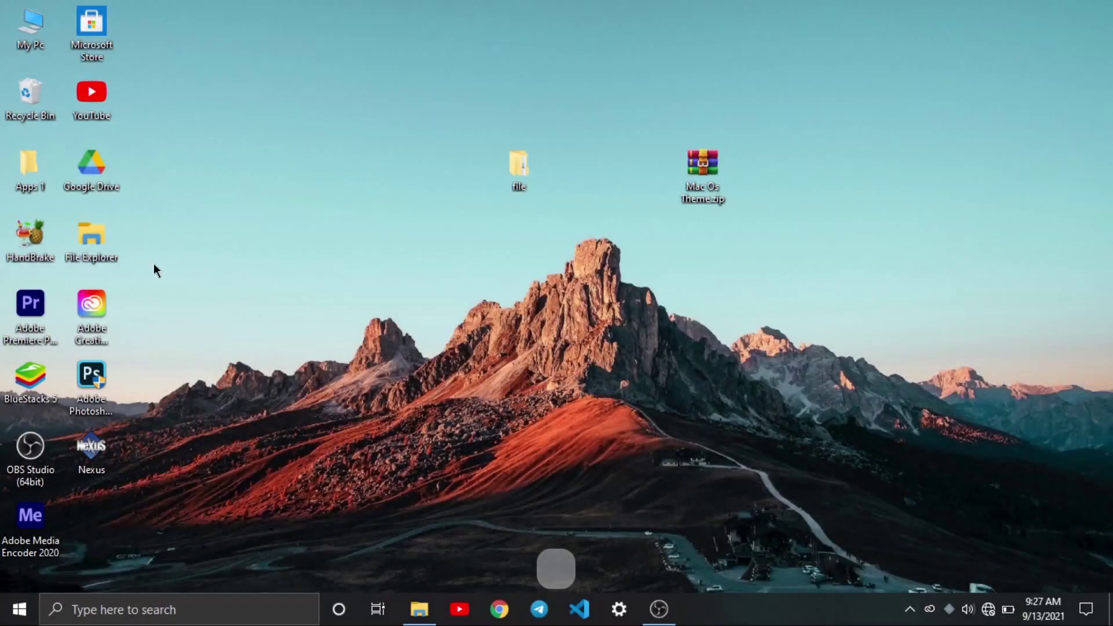
# Add the File Explorer, Adobe Photoshop 2020 and OBS Studio desktop shortcuts to the dock
pyautogui.moveTo(99, 228); pyautogui.dragTo(560, 558)
pyautogui.moveTo(95, 376); pyautogui.dragTo(583, 575)
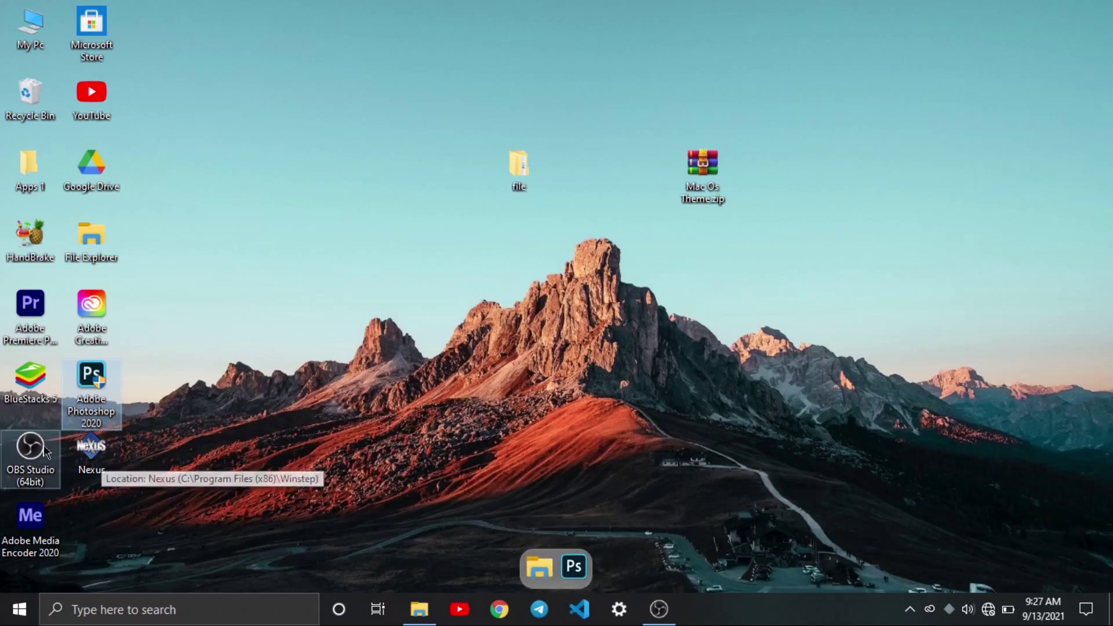
pyautogui.click(26, 450)
pyautogui.moveTo(23, 449); pyautogui.dragTo(556, 555)
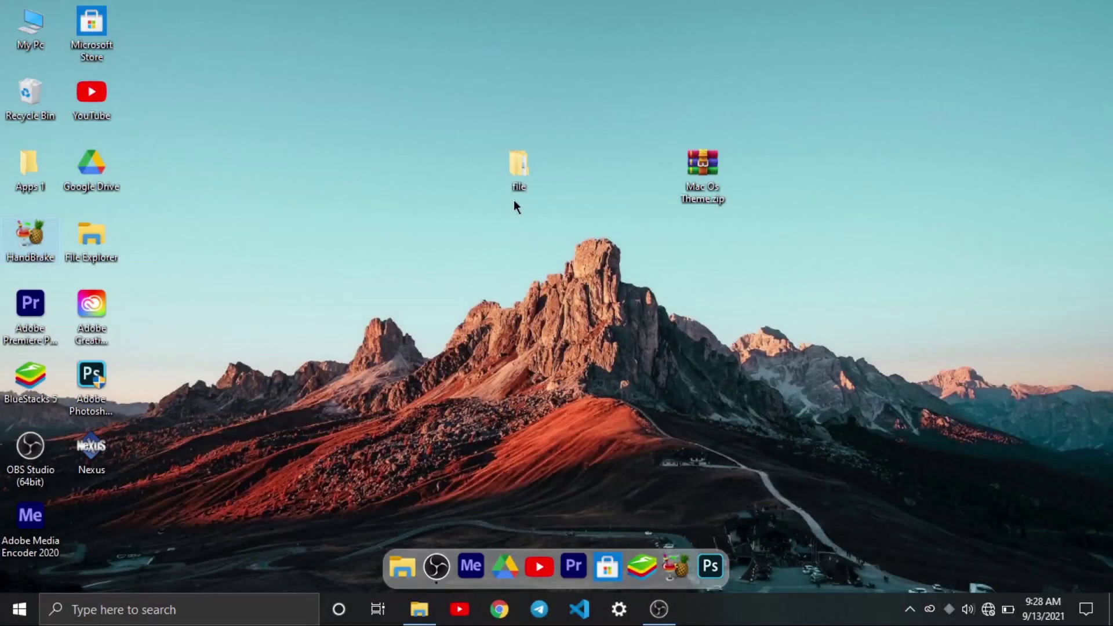
# Replace the dock's File Explorer icon with Finder wShadow.png from the JPG Files folder inside file > Mac OS Icons
pyautogui.doubleClick(513, 171)
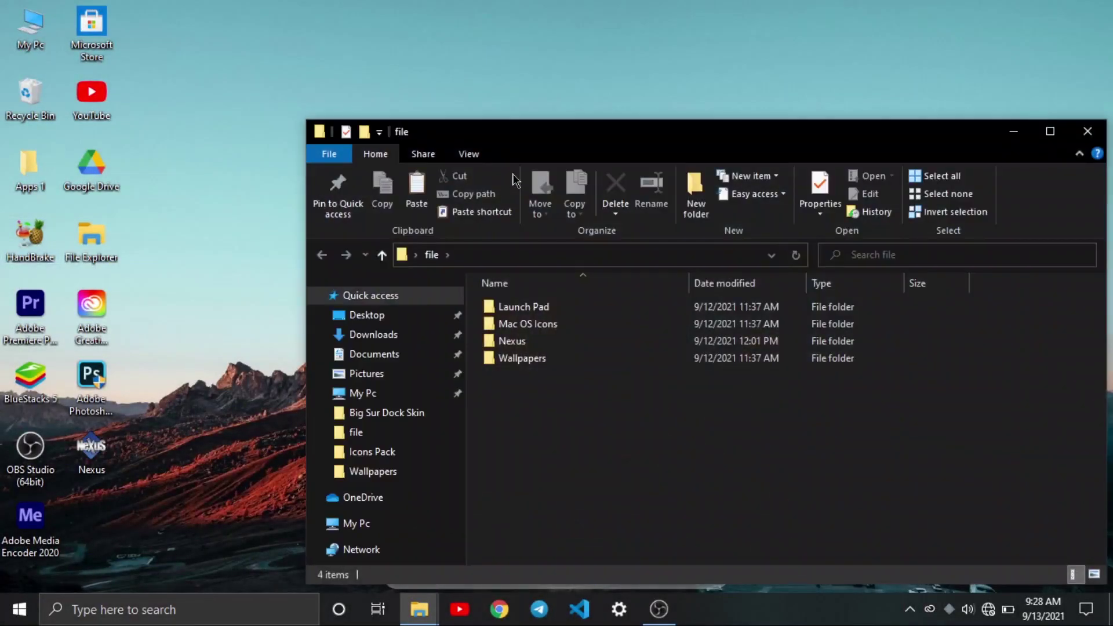
pyautogui.doubleClick(549, 329)
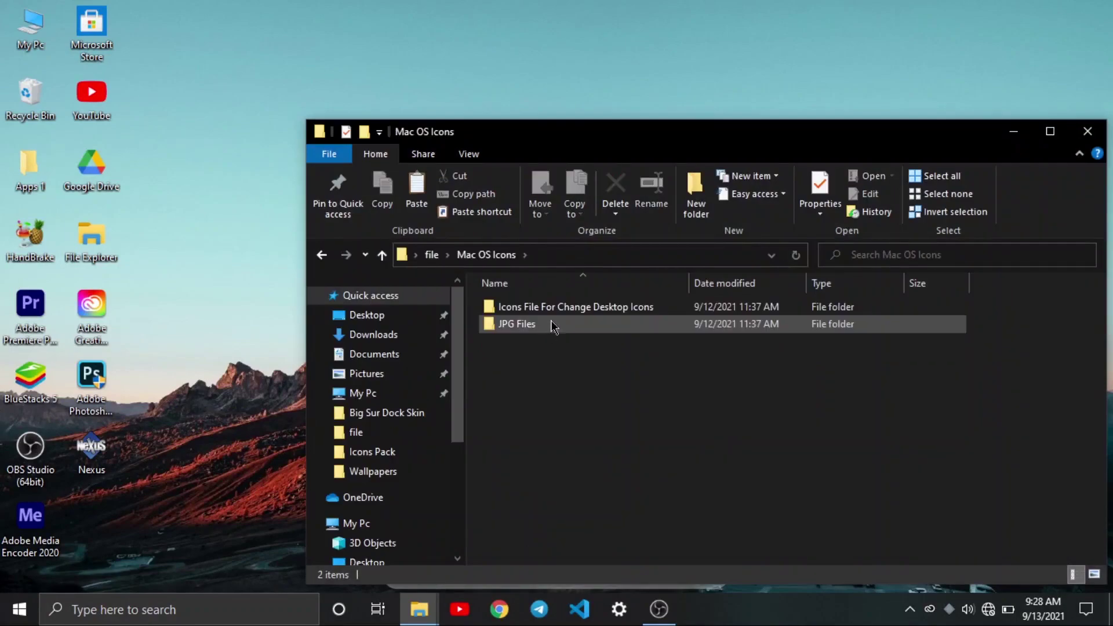
pyautogui.moveTo(611, 147); pyautogui.dragTo(503, 65)
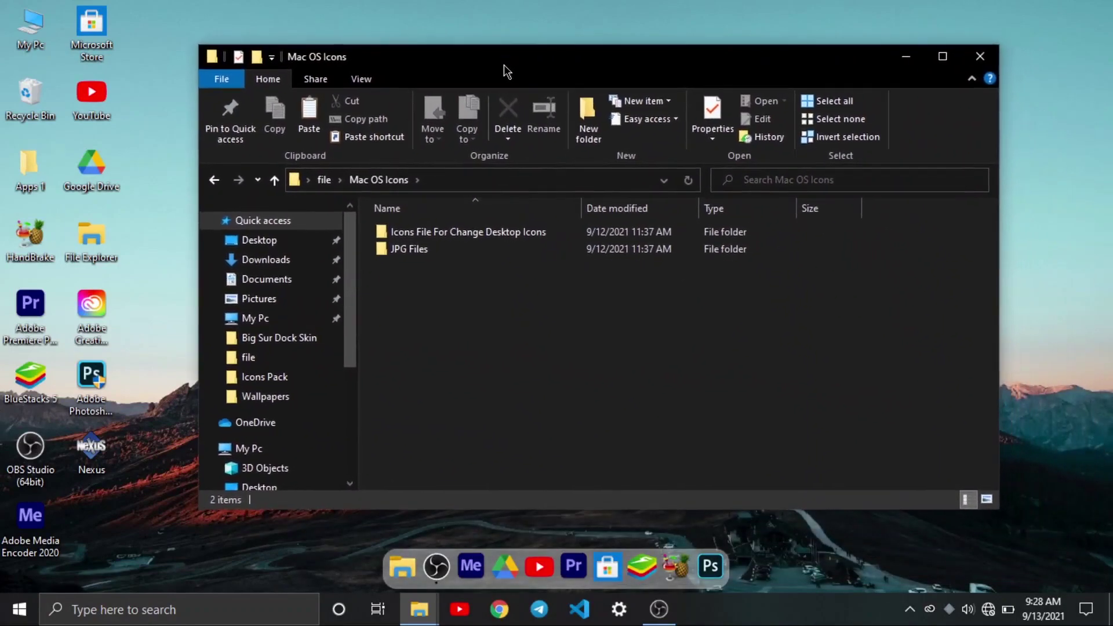
pyautogui.doubleClick(513, 250)
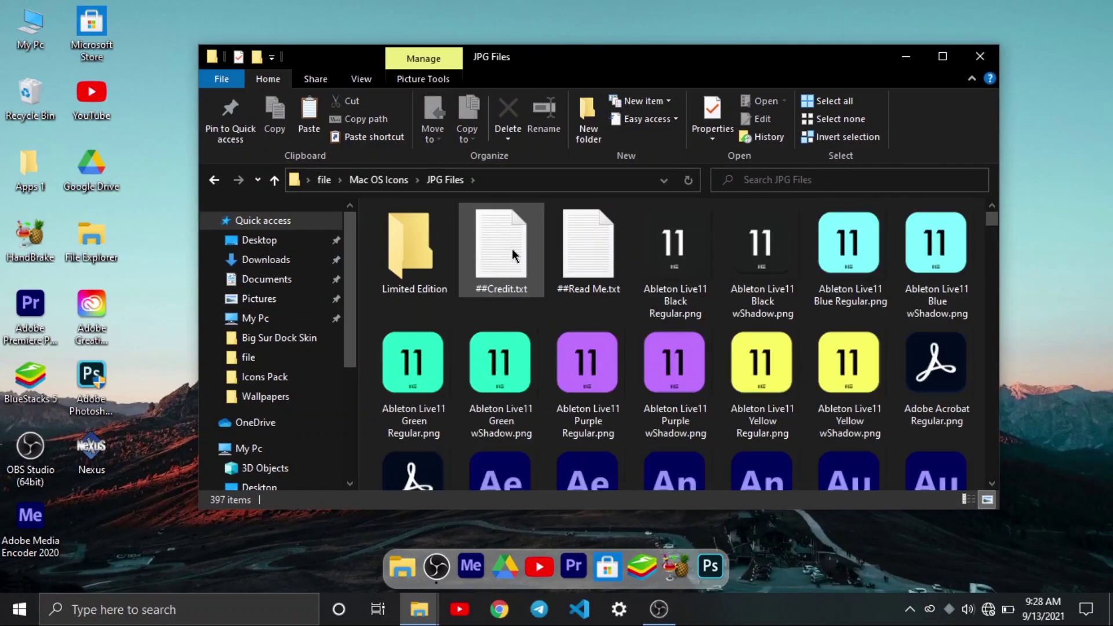
pyautogui.moveTo(991, 213); pyautogui.dragTo(992, 316)
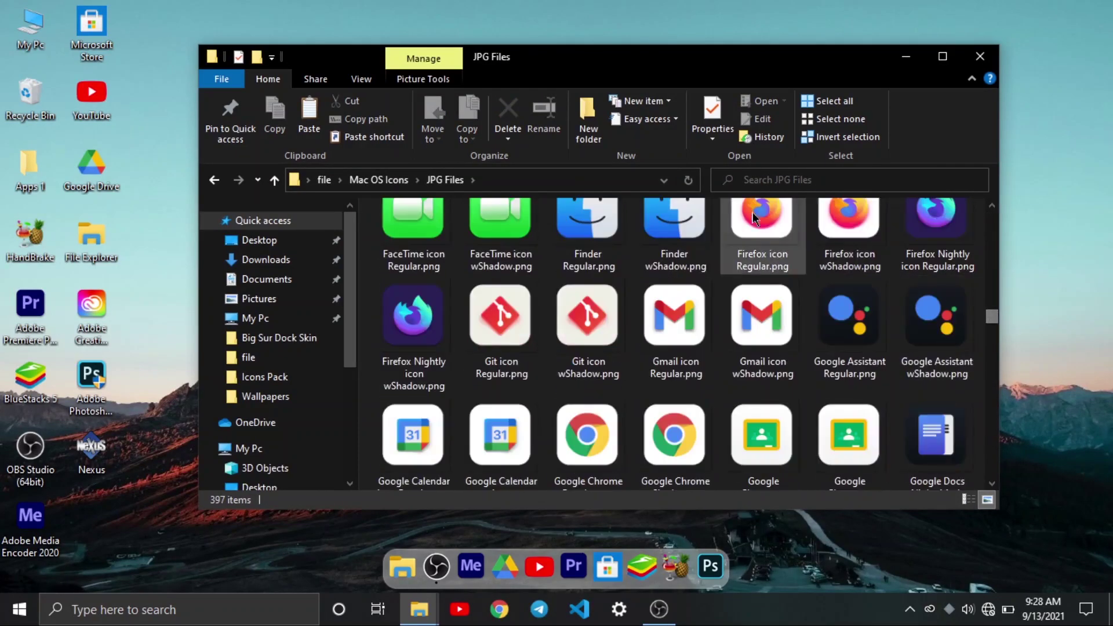
pyautogui.click(677, 255)
pyautogui.moveTo(674, 255); pyautogui.dragTo(404, 568)
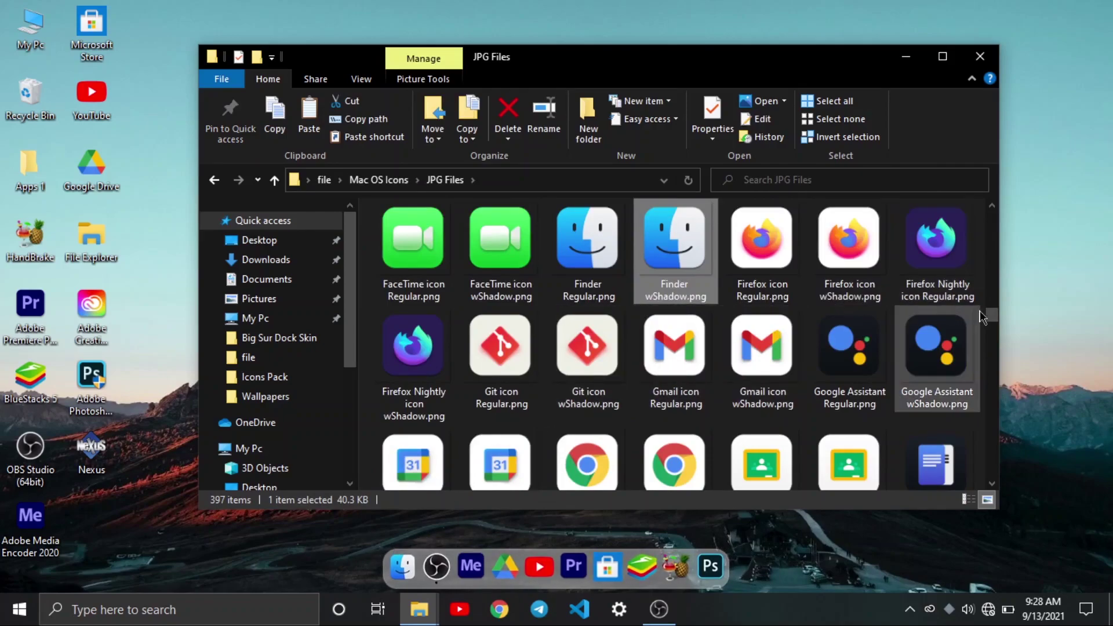
# Replace the dock's Microsoft Store icon with Apple AppStore icon Regular.png
pyautogui.scroll(10, 979, 318)
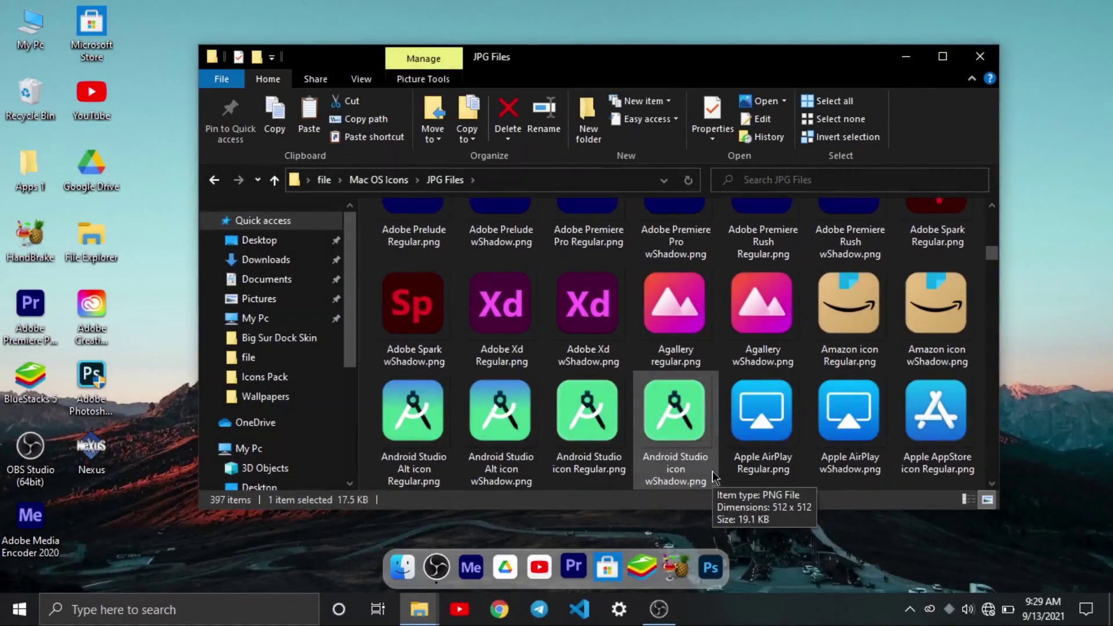
pyautogui.moveTo(936, 417); pyautogui.dragTo(637, 547)
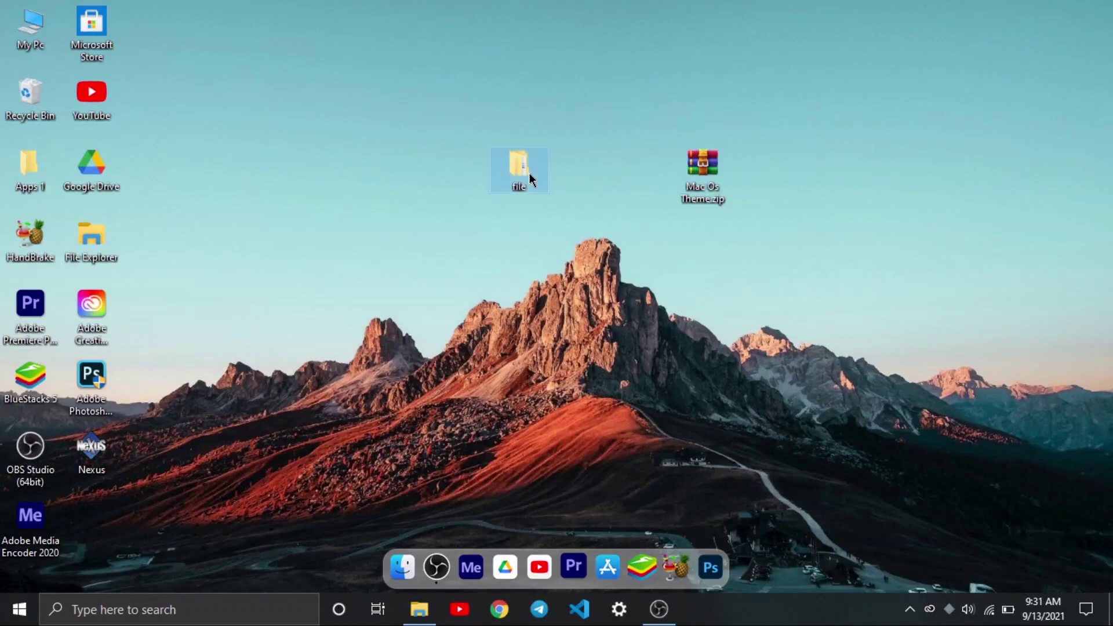
# Run Setup.exe from the Launch Pad folder inside the desktop's file folder and allow it to make changes
pyautogui.doubleClick(529, 174)
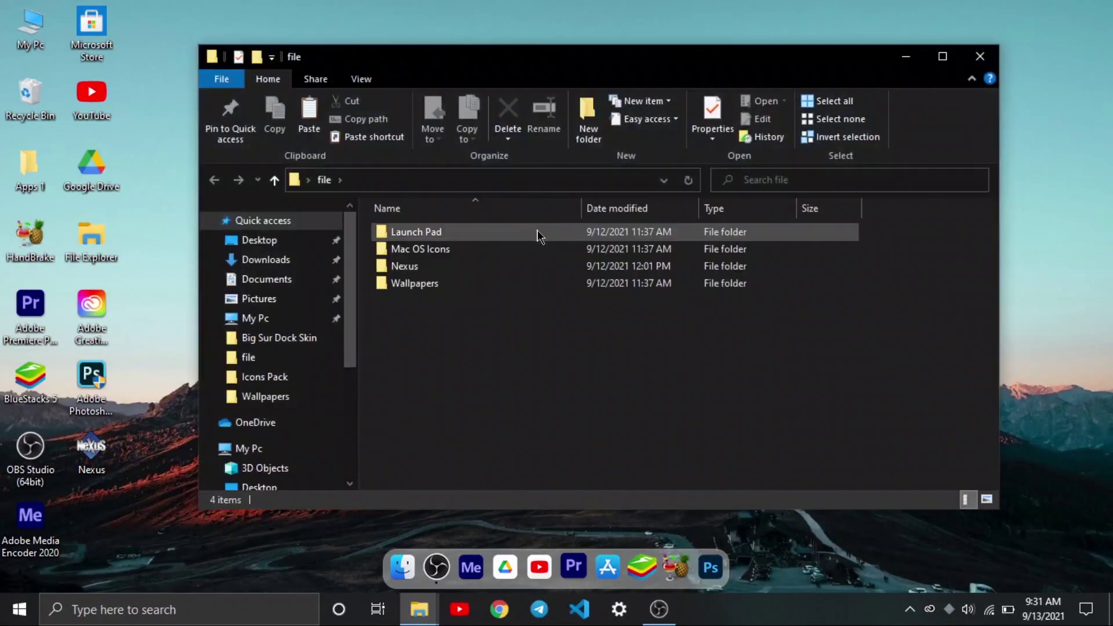
pyautogui.doubleClick(536, 232)
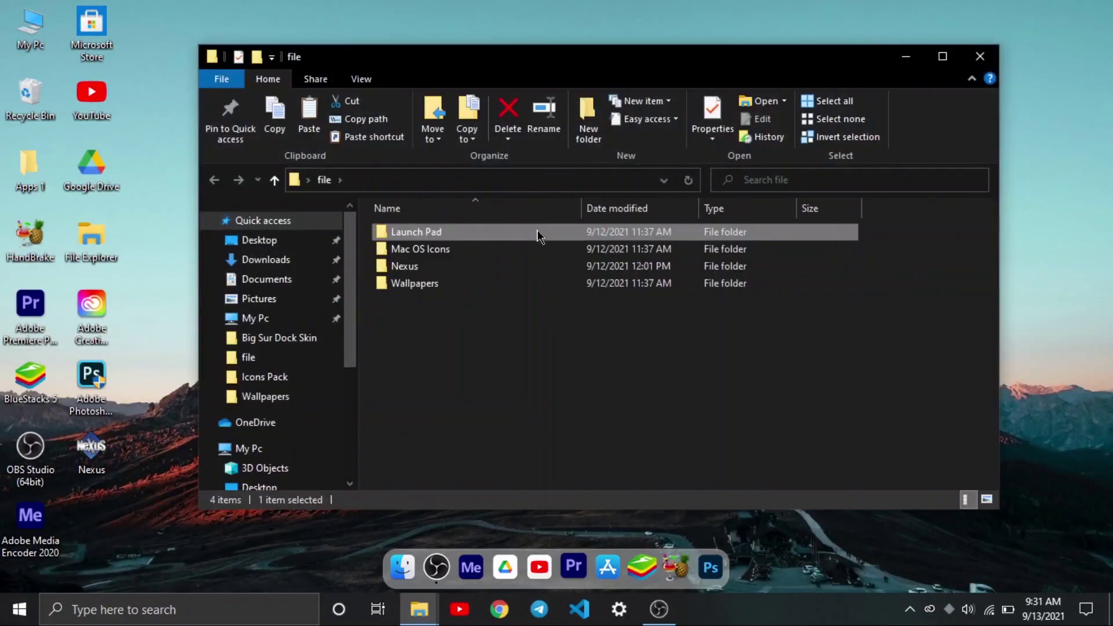
pyautogui.click(536, 232)
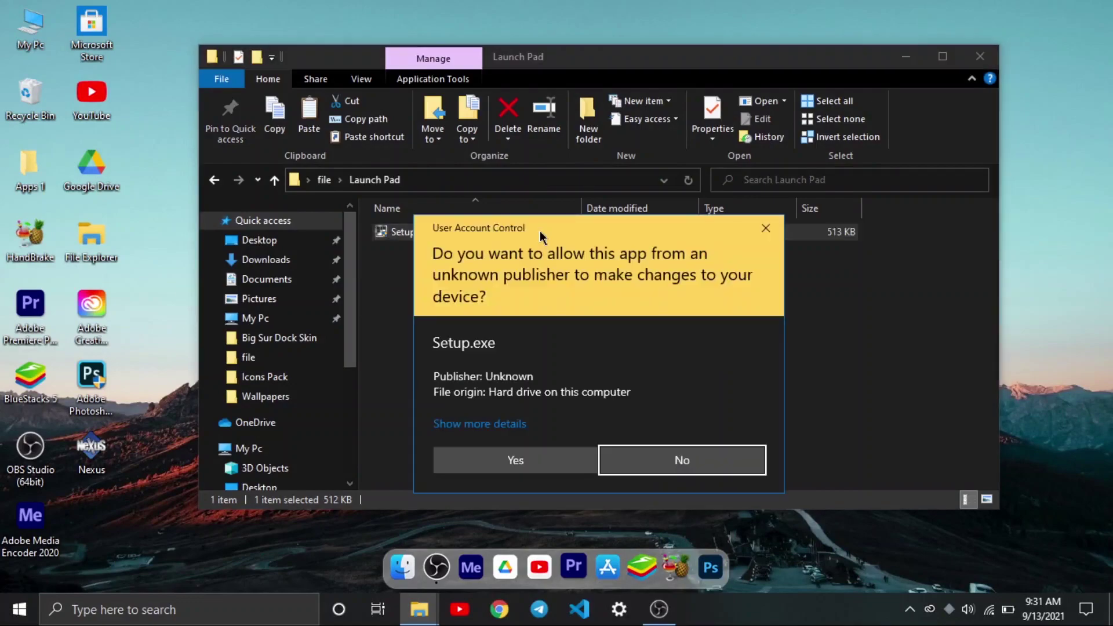
pyautogui.click(545, 467)
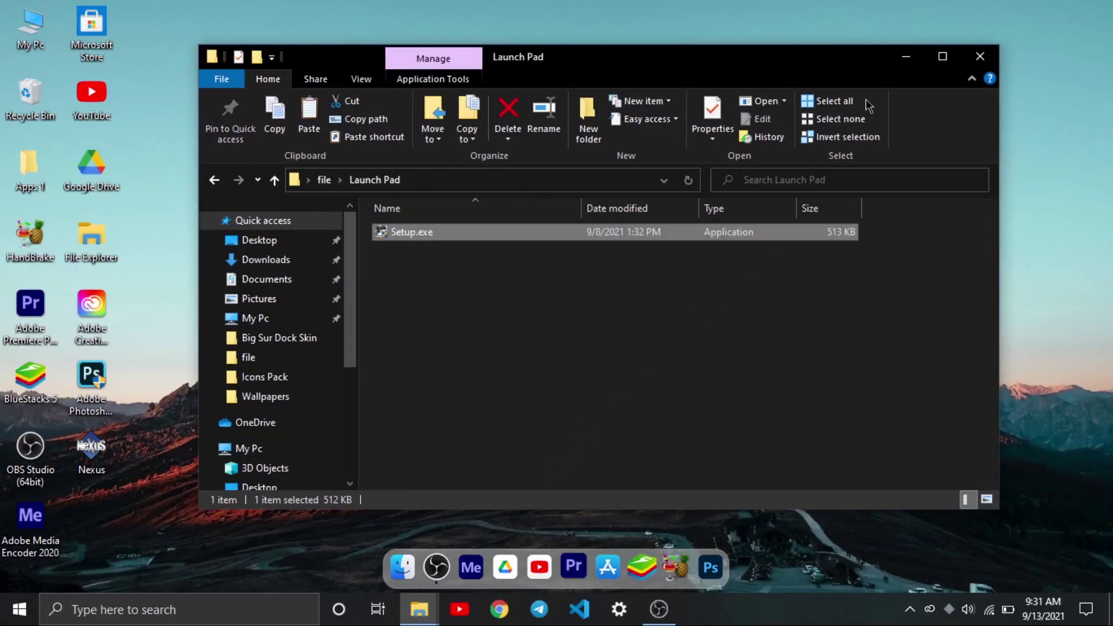
# Minimize the folder window, install WinLaunch and start it, dismissing its welcome window
pyautogui.click(904, 55)
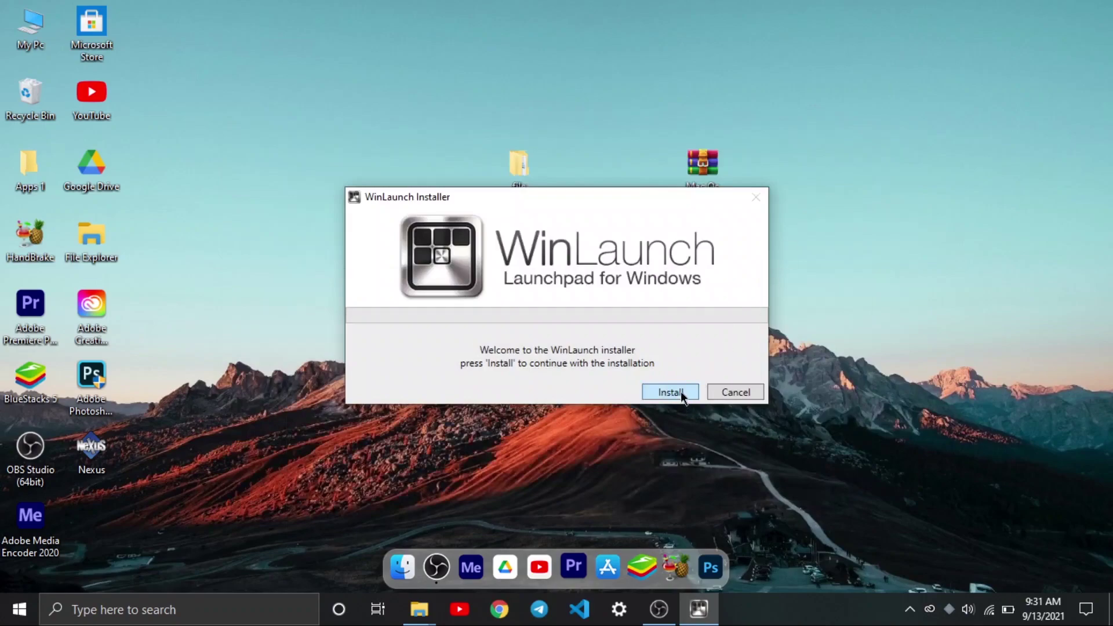
pyautogui.click(681, 393)
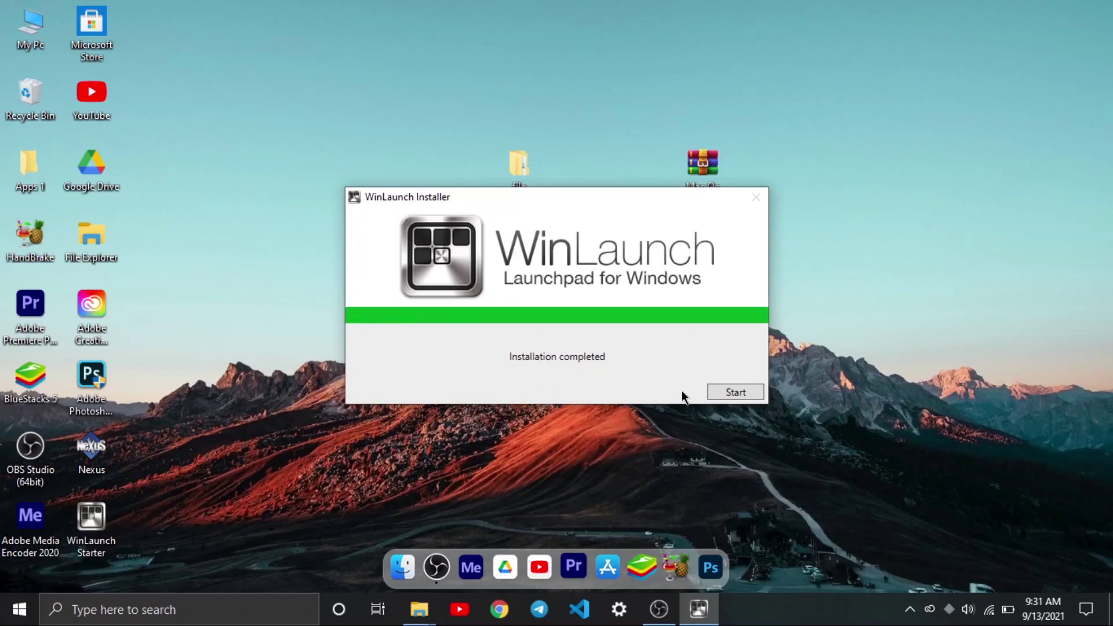
pyautogui.click(719, 393)
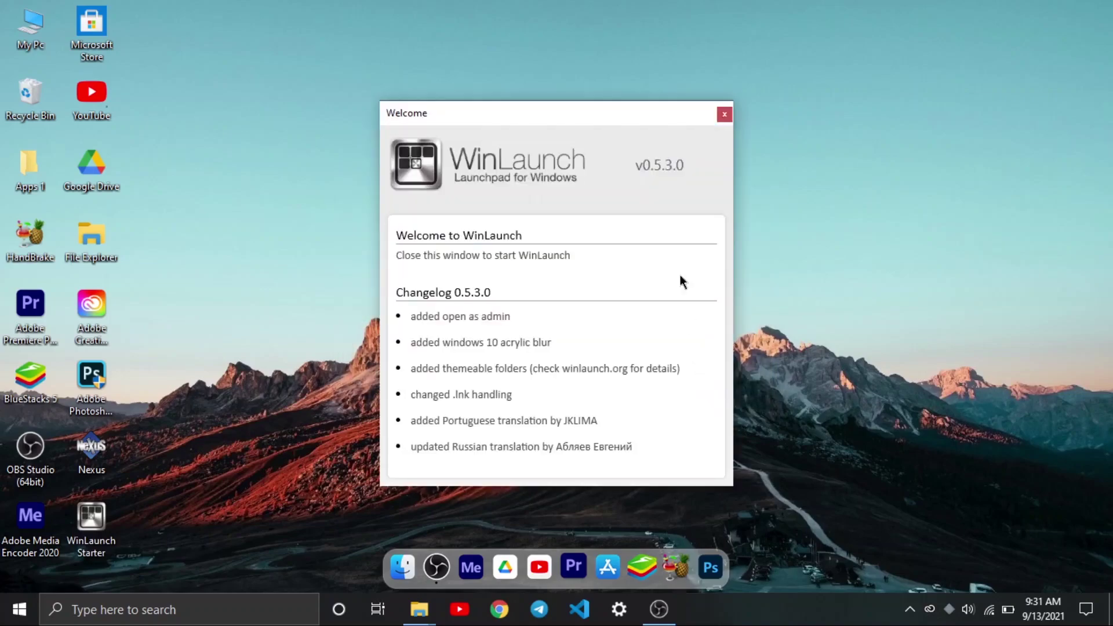
pyautogui.click(724, 115)
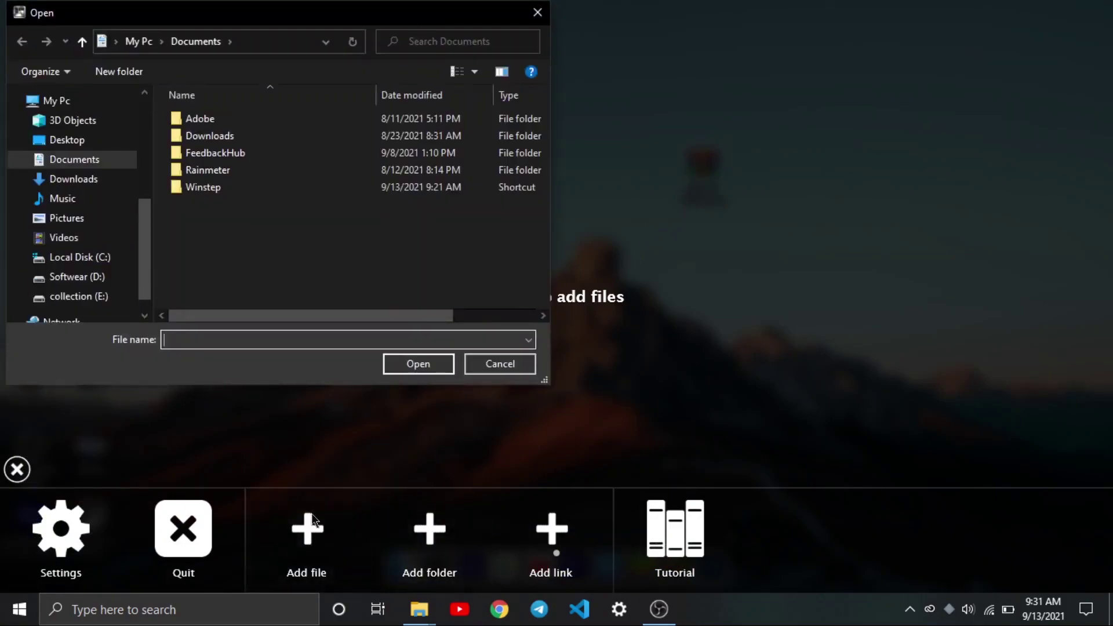
# Add all the app shortcuts and files from the Desktop folder to WinLaunch
pyautogui.click(100, 139)
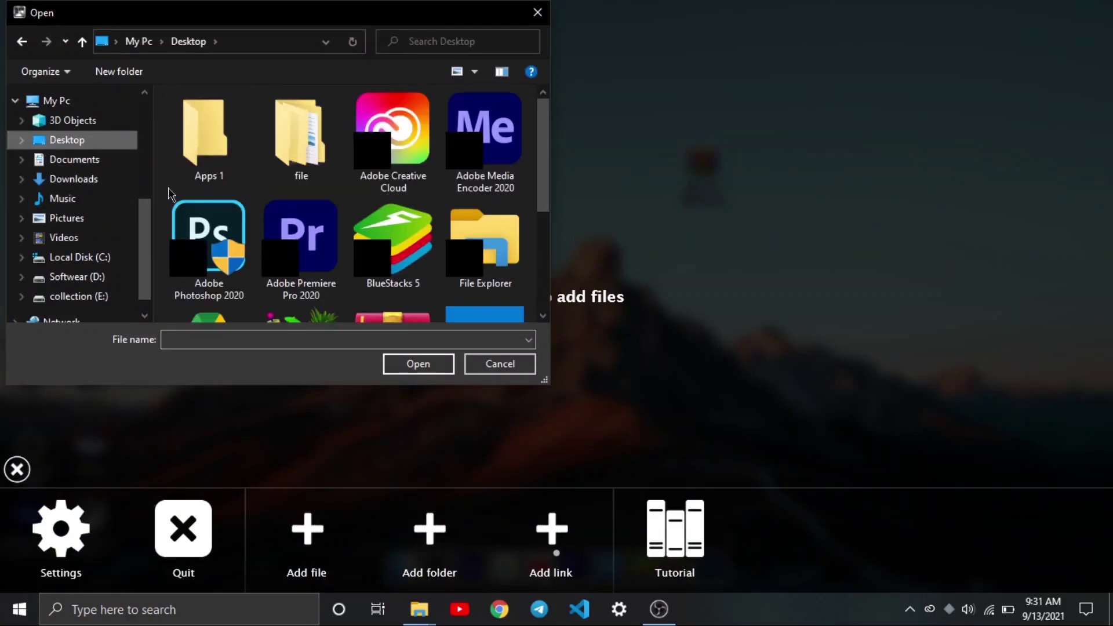
pyautogui.moveTo(162, 102); pyautogui.dragTo(545, 437)
pyautogui.click(419, 365)
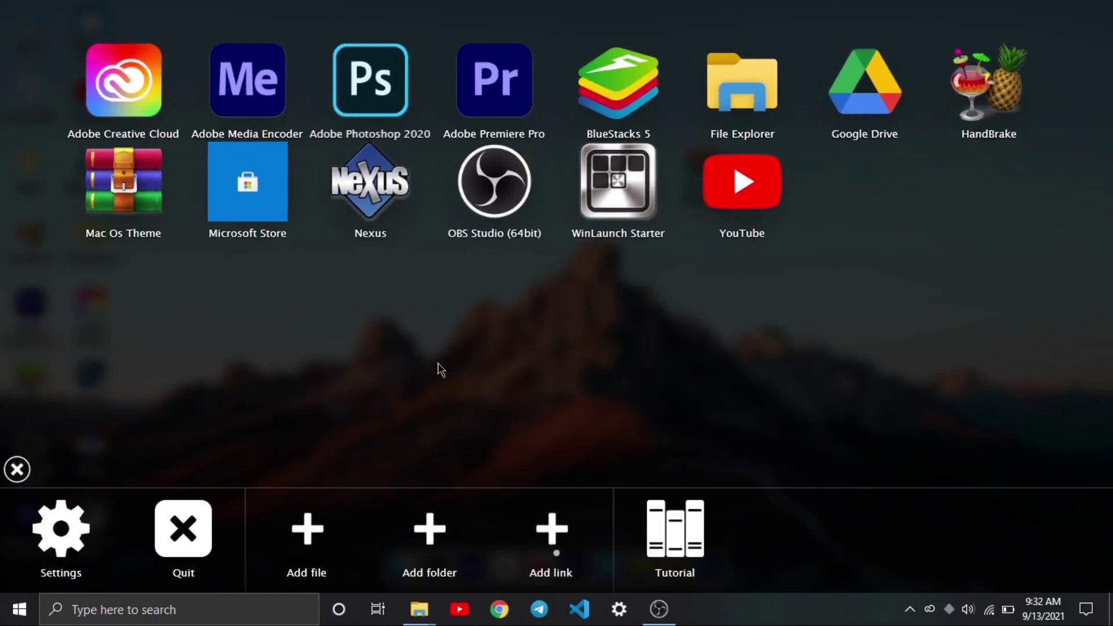
# Enable the lower-right hot corner in WinLaunch's activation settings
pyautogui.click(33, 539)
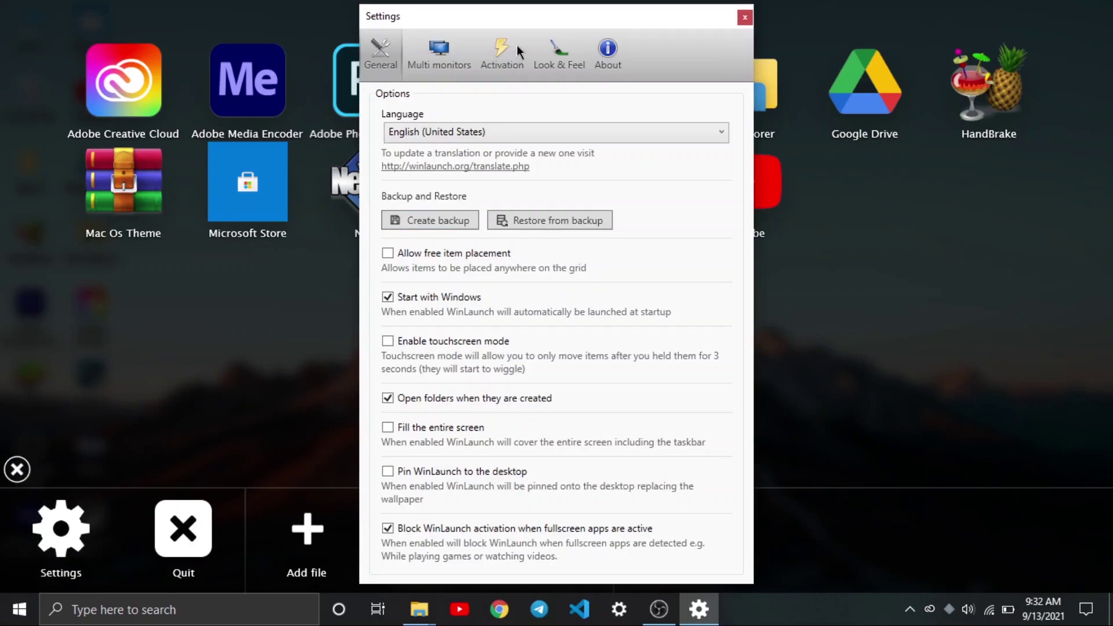
pyautogui.click(567, 46)
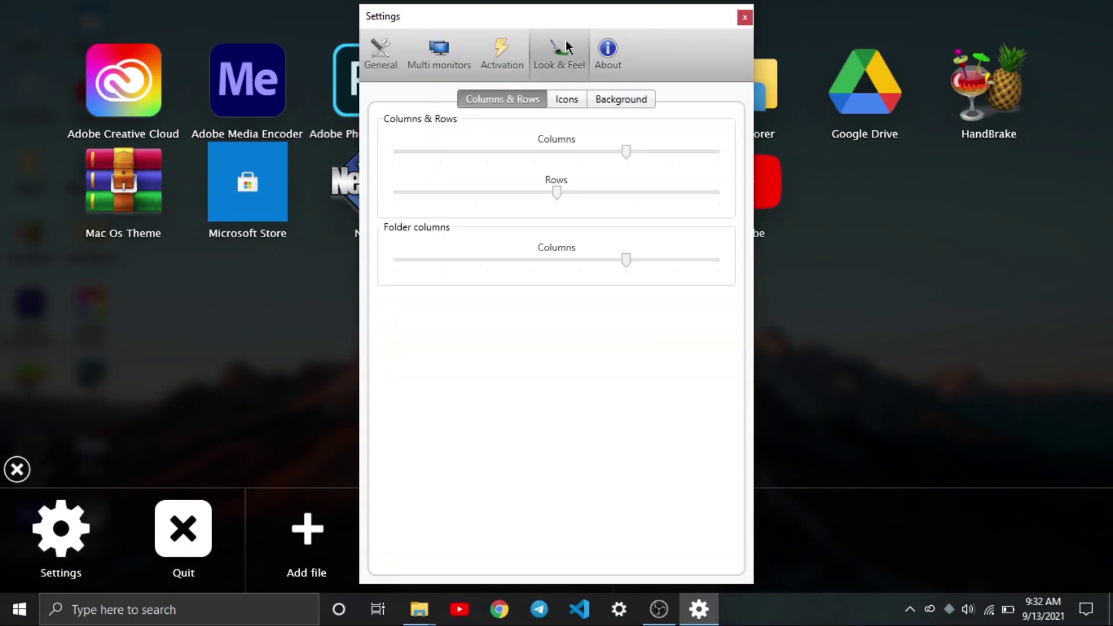
pyautogui.click(512, 57)
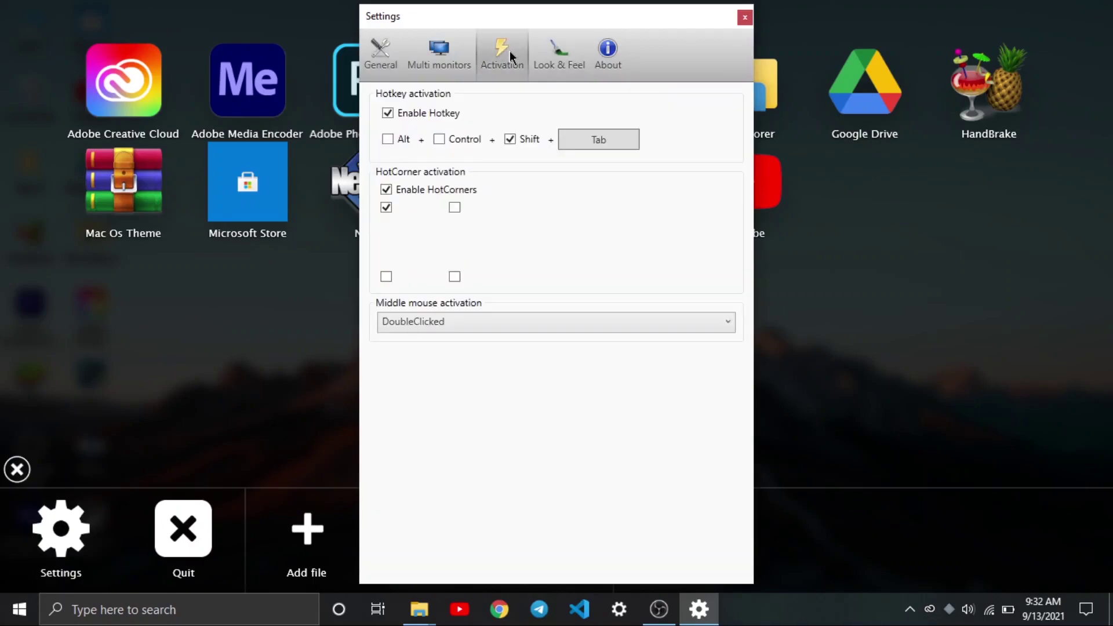
pyautogui.click(450, 278)
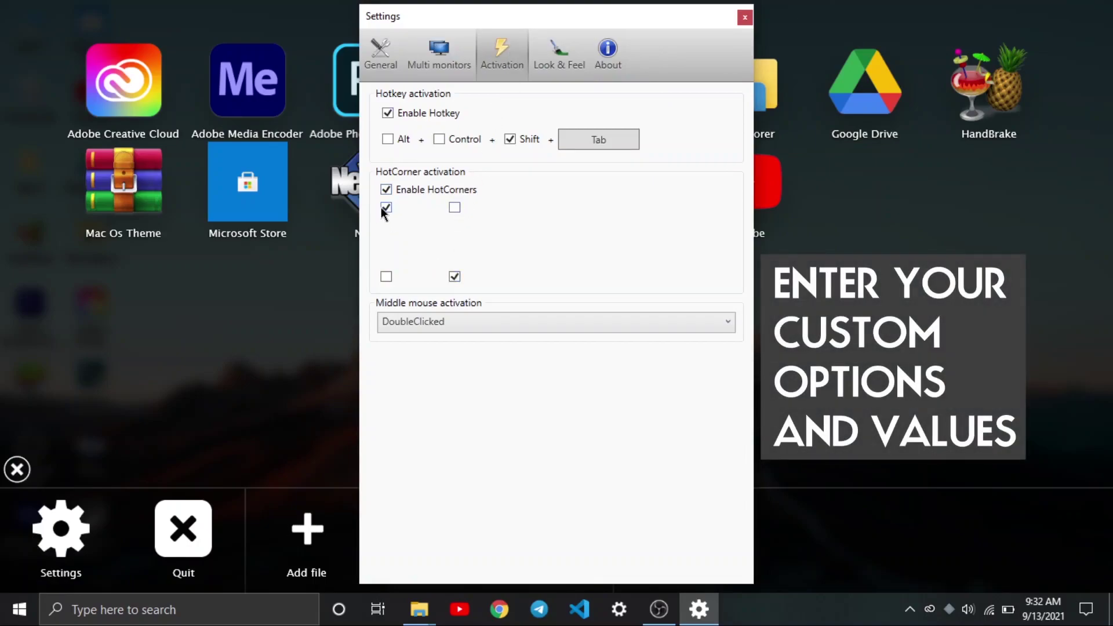
# Reduce the WinLaunch icon size to near the low end of its range
pyautogui.click(574, 64)
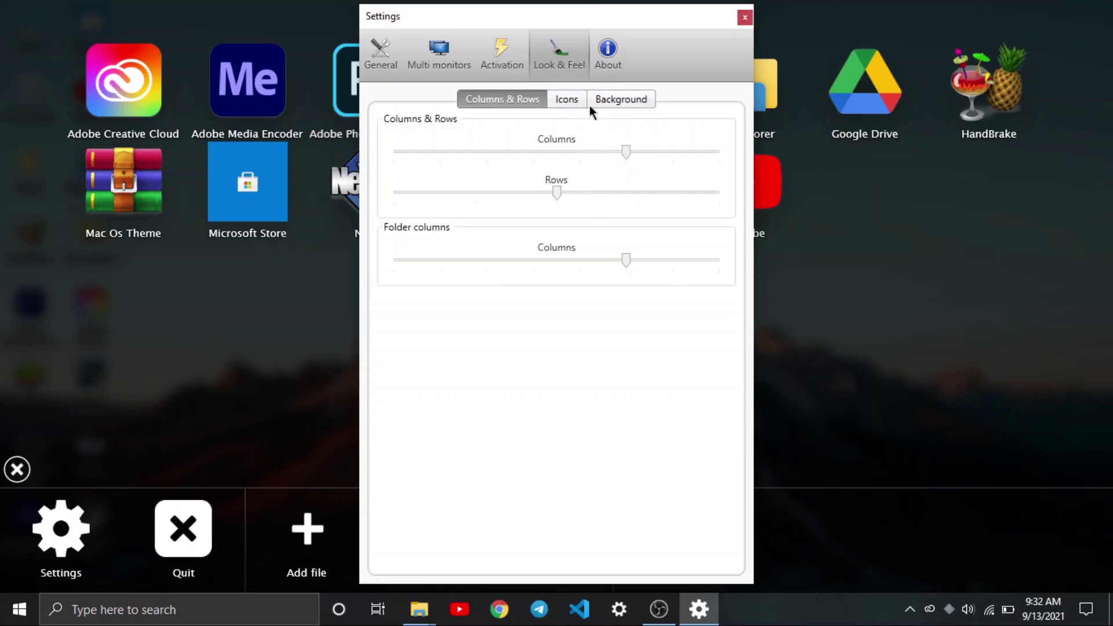
pyautogui.click(567, 100)
pyautogui.moveTo(558, 150); pyautogui.dragTo(416, 165)
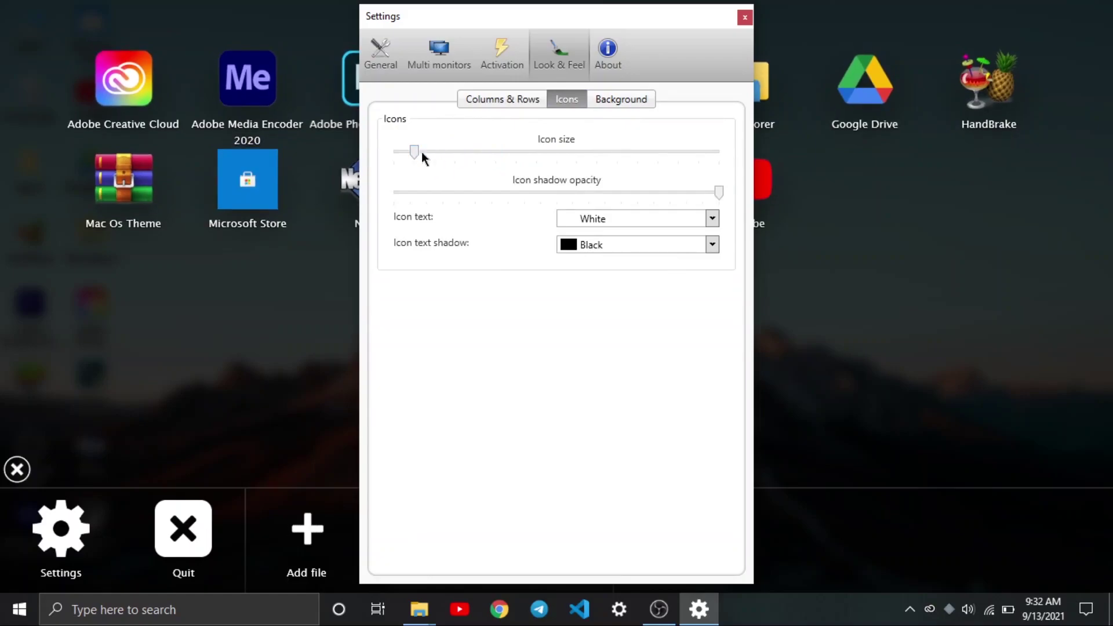
# Reduce the WinLaunch grid to four columns and the minimum number of rows, and close the settings
pyautogui.click(501, 104)
pyautogui.moveTo(624, 152); pyautogui.dragTo(433, 180)
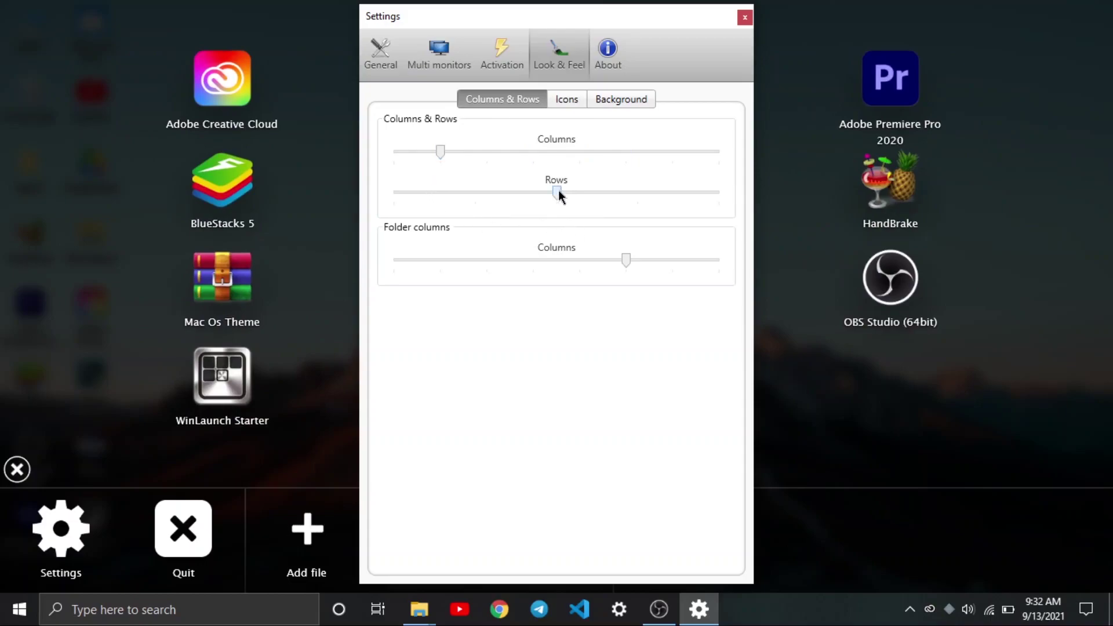
pyautogui.click(513, 195)
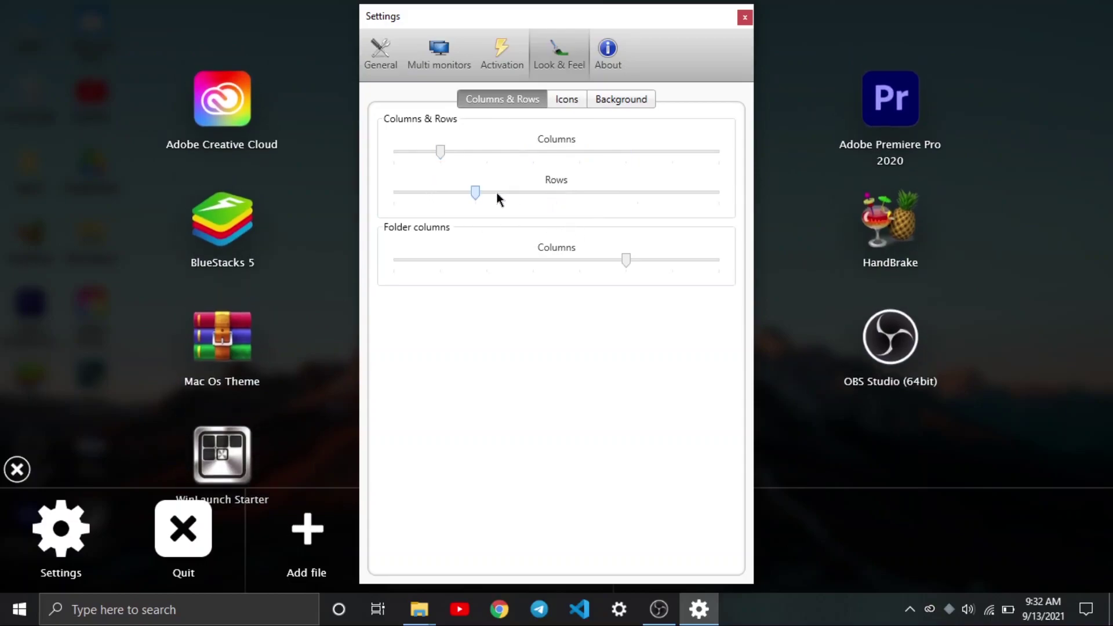
pyautogui.click(458, 193)
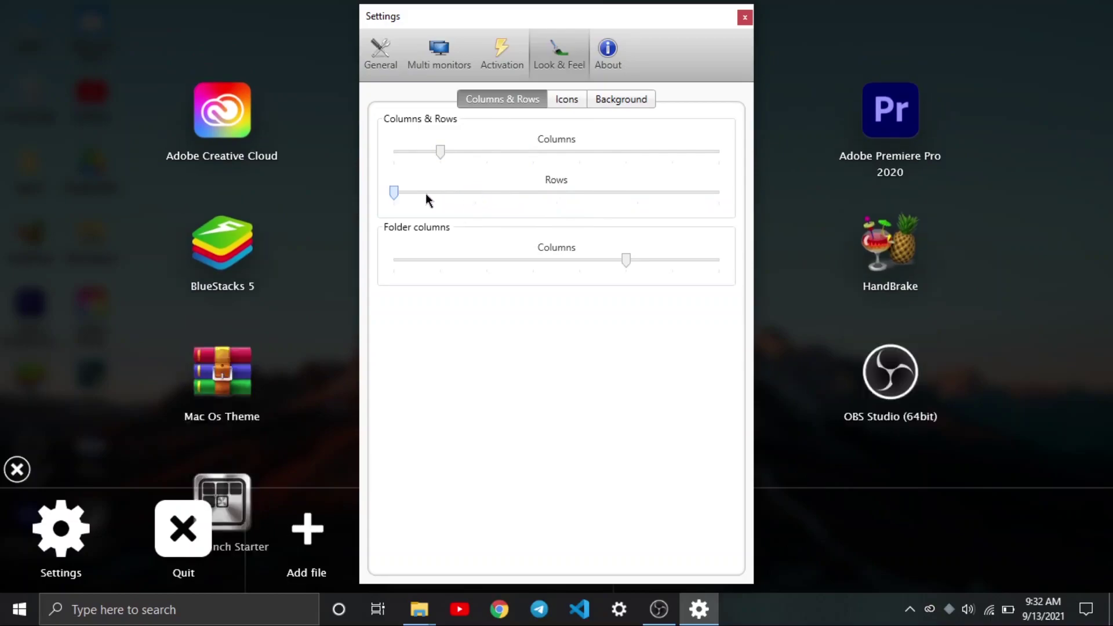
pyautogui.click(744, 19)
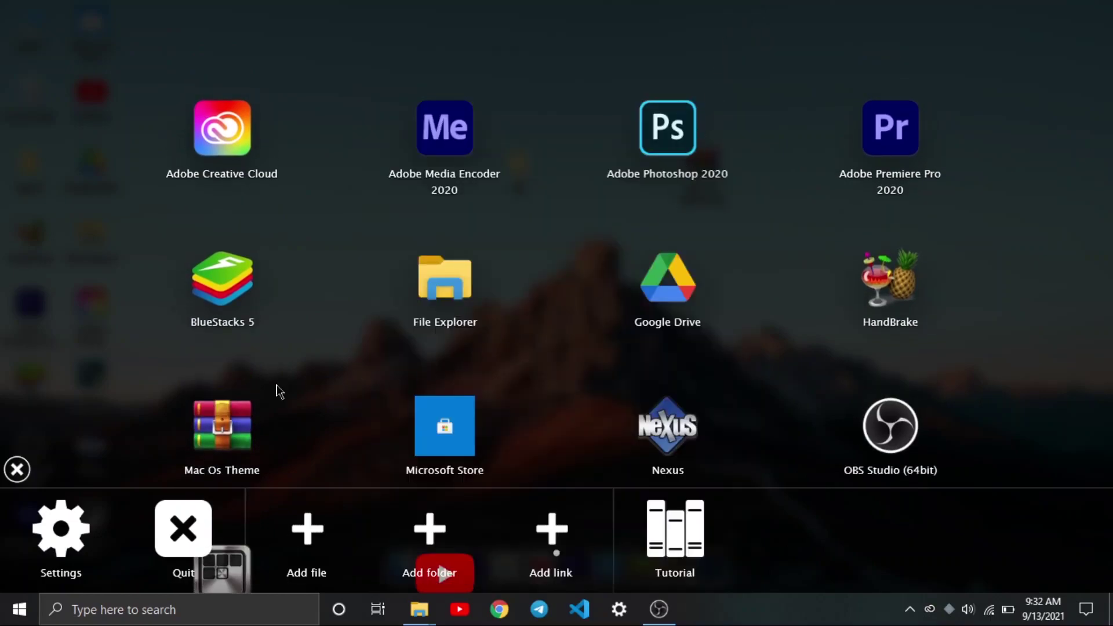
# Hide the WinLaunch options bar and move the YouTube and WinLaunch Starter icons to the second page
pyautogui.click(17, 469)
pyautogui.moveTo(448, 560); pyautogui.dragTo(974, 417)
pyautogui.moveTo(239, 546); pyautogui.dragTo(873, 417)
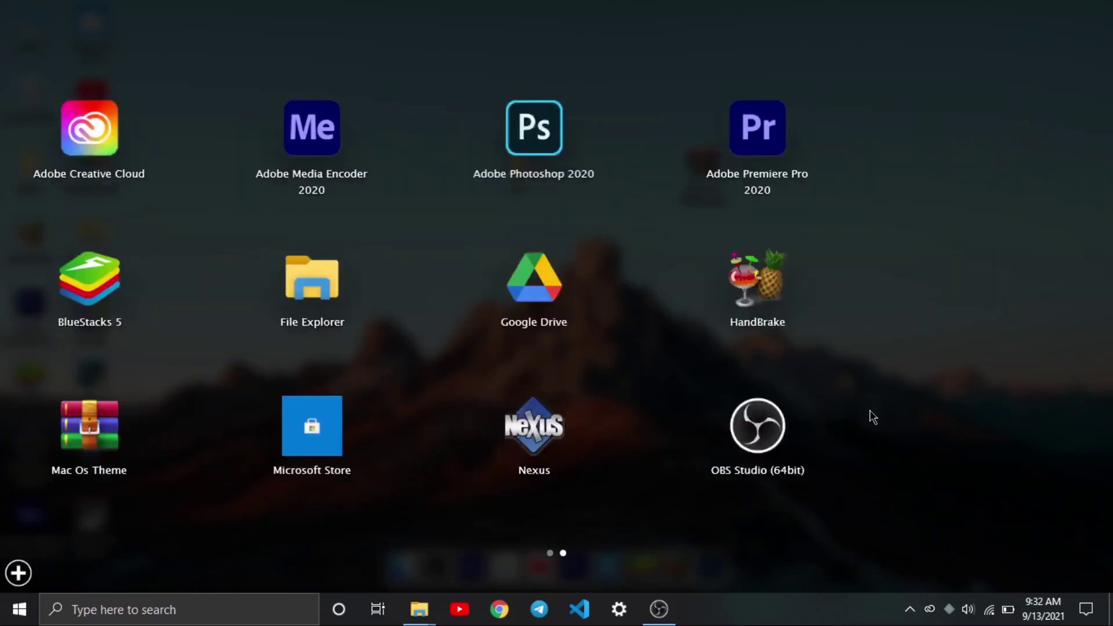
# Move the OBS Studio, Nexus, Microsoft Store and Mac Os Theme icons to the second page, and close the launcher
pyautogui.moveTo(757, 426)
pyautogui.mouseDown()
pyautogui.moveTo(1068, 377)
pyautogui.moveTo(914, 224)
pyautogui.moveTo(511, 395)
pyautogui.moveTo(763, 410)
pyautogui.mouseUp()
pyautogui.moveTo(650, 413); pyautogui.dragTo(848, 438)
pyautogui.scroll(1, 492, 441)
pyautogui.moveTo(446, 429); pyautogui.dragTo(941, 460)
pyautogui.moveTo(248, 402); pyautogui.dragTo(547, 316)
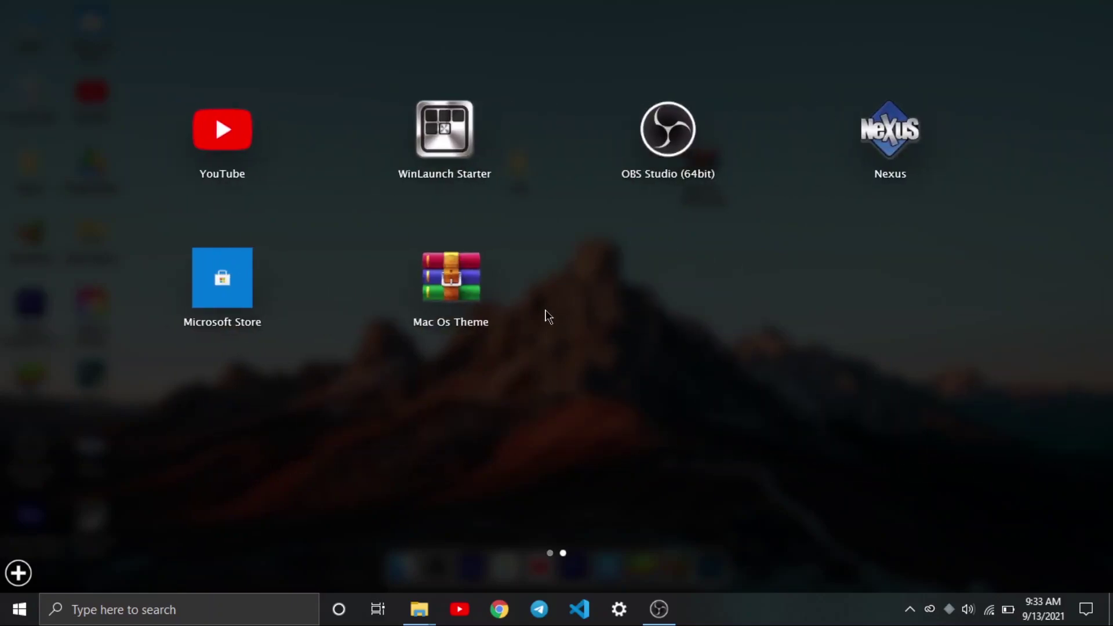
pyautogui.click(551, 322)
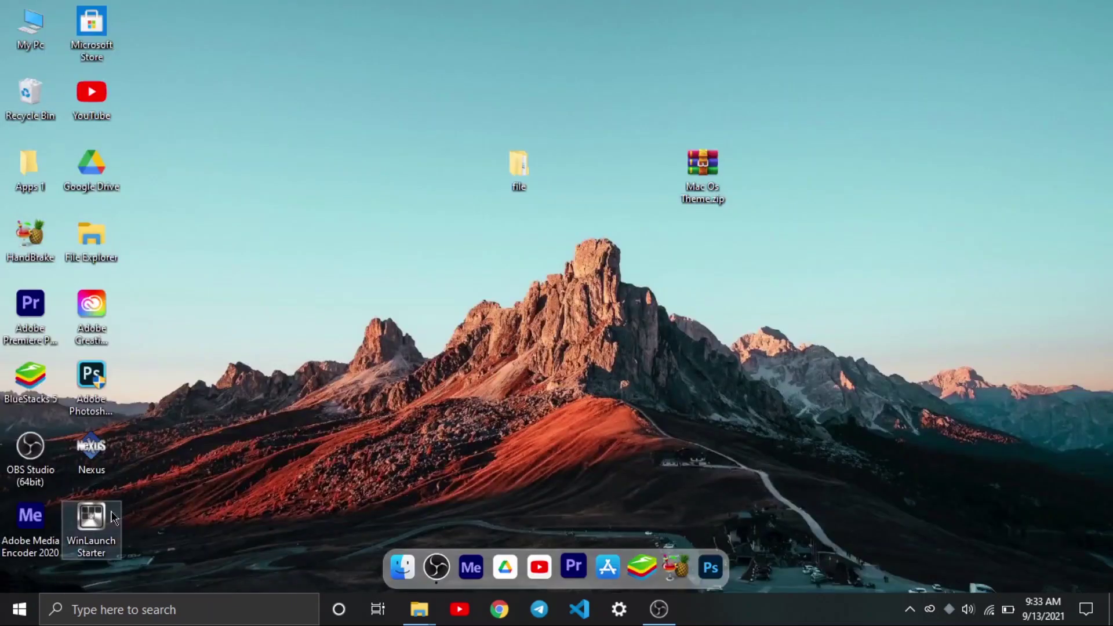
# Add WinLaunch Starter to the dock beside Finder and replace its icon with the regular Launchpad icon from the JPG Files folder
pyautogui.moveTo(94, 519); pyautogui.dragTo(432, 552)
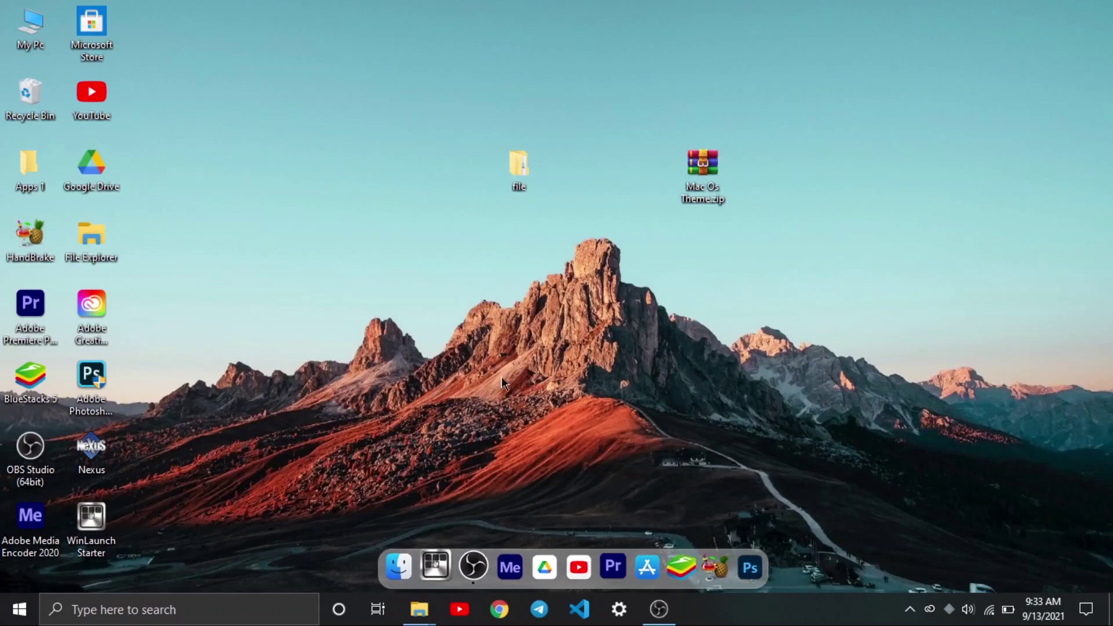
pyautogui.doubleClick(519, 173)
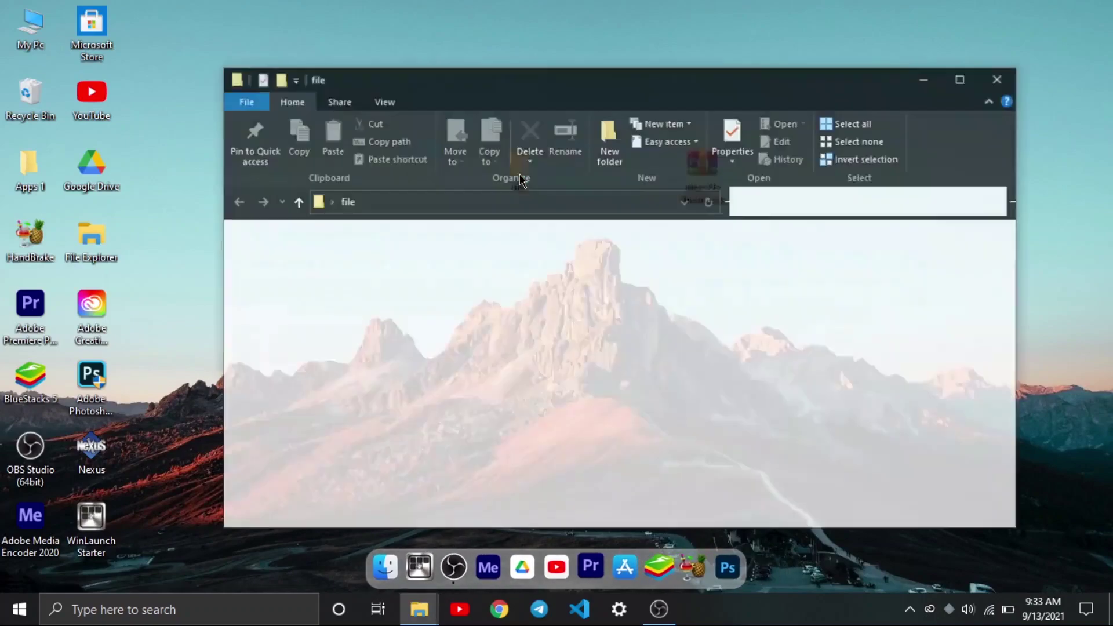
pyautogui.doubleClick(501, 272)
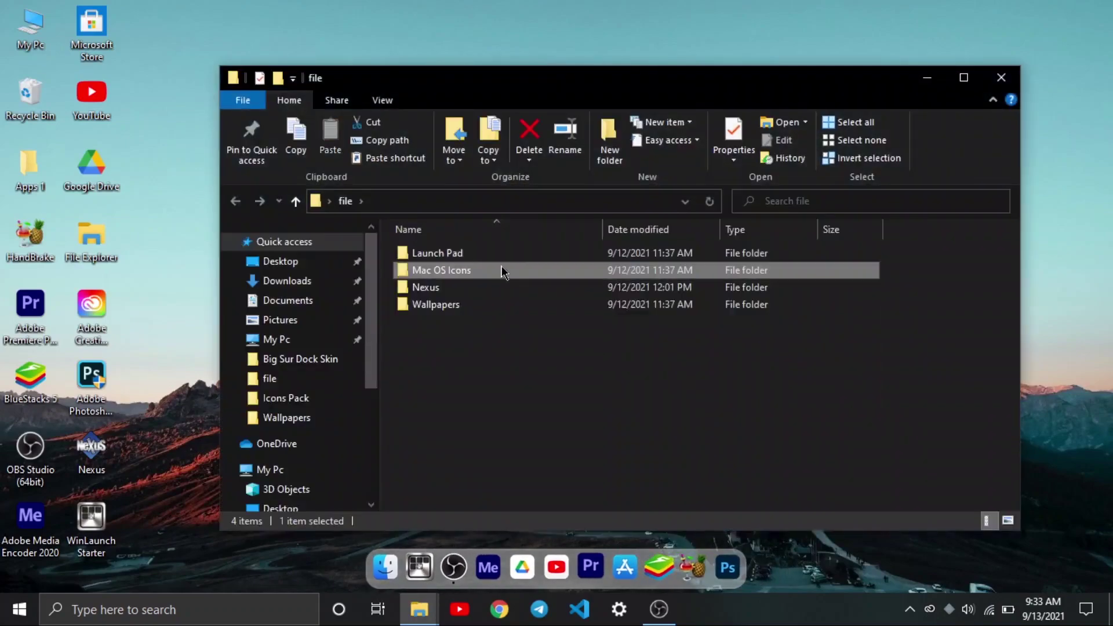
pyautogui.doubleClick(503, 270)
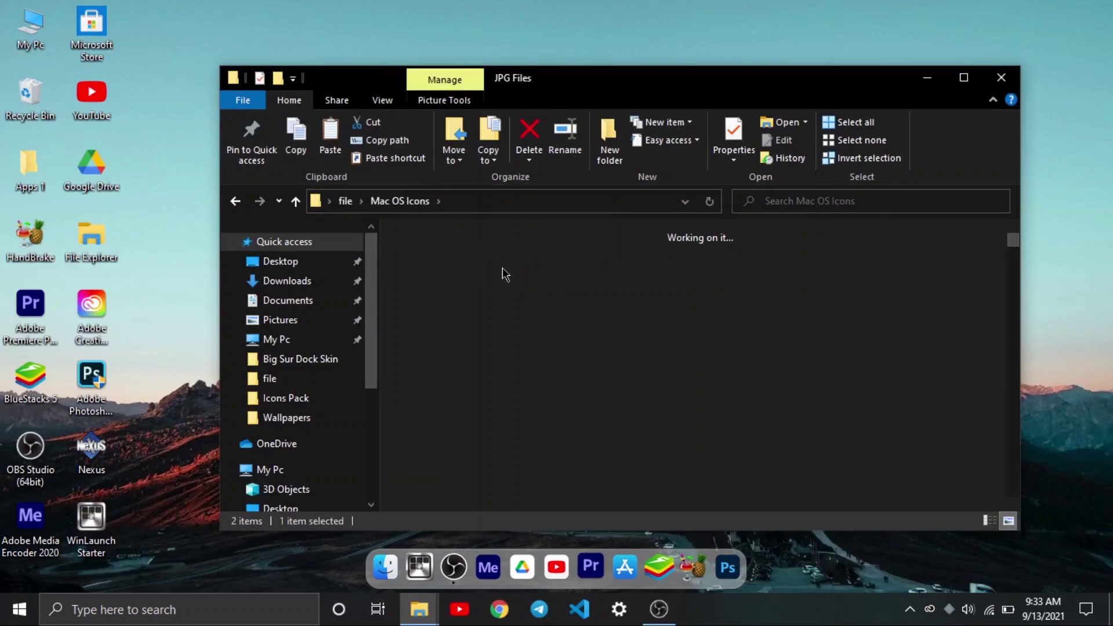
pyautogui.moveTo(1011, 242); pyautogui.dragTo(1011, 290)
pyautogui.moveTo(1011, 301); pyautogui.dragTo(1012, 379)
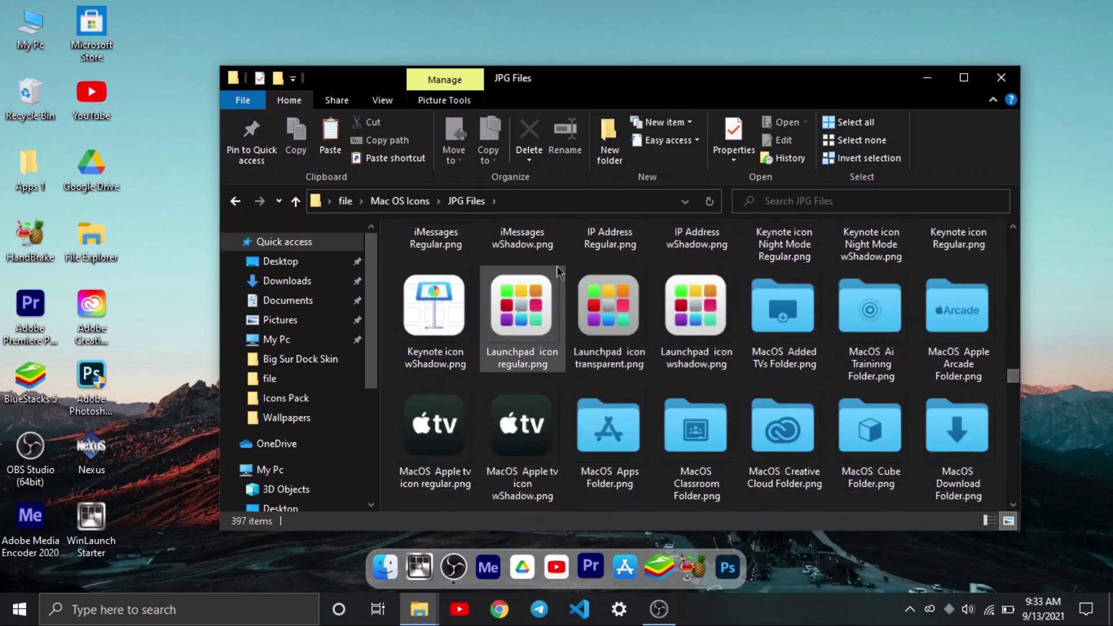
pyautogui.moveTo(551, 268); pyautogui.dragTo(424, 562)
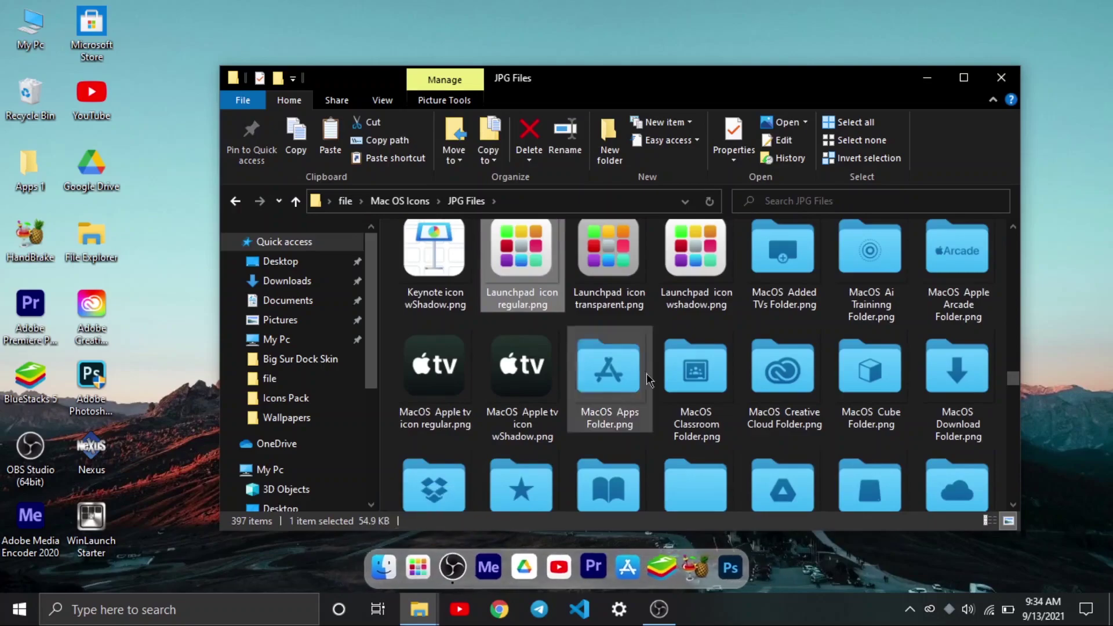
pyautogui.click(1002, 77)
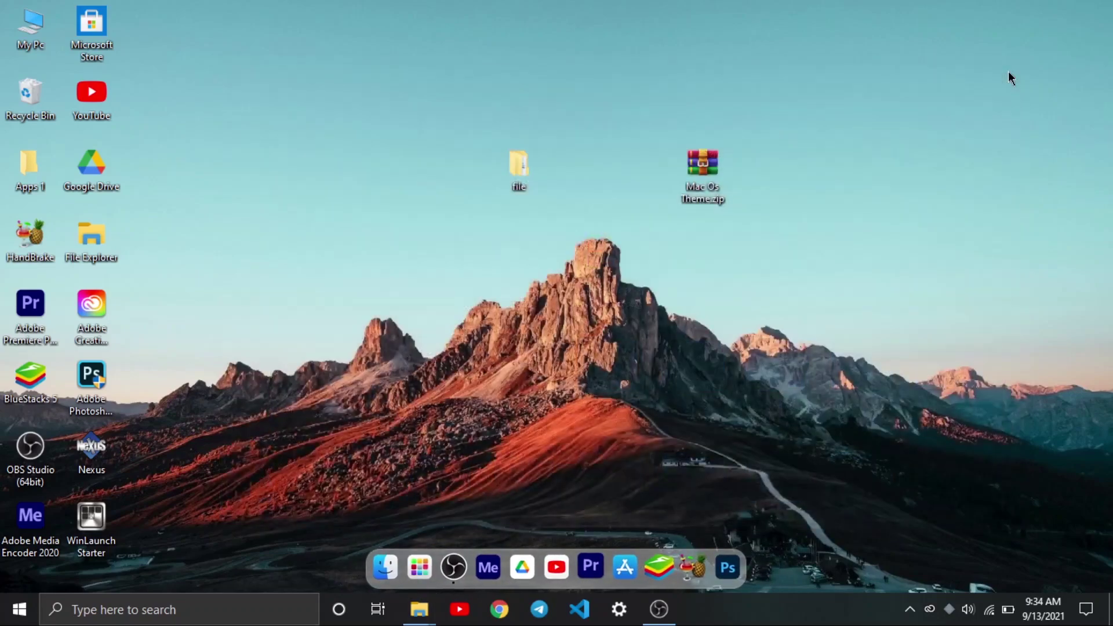
# In the Windows color personalization settings, choose the Custom color scheme and set the default Windows mode to Light
pyautogui.click(20, 609)
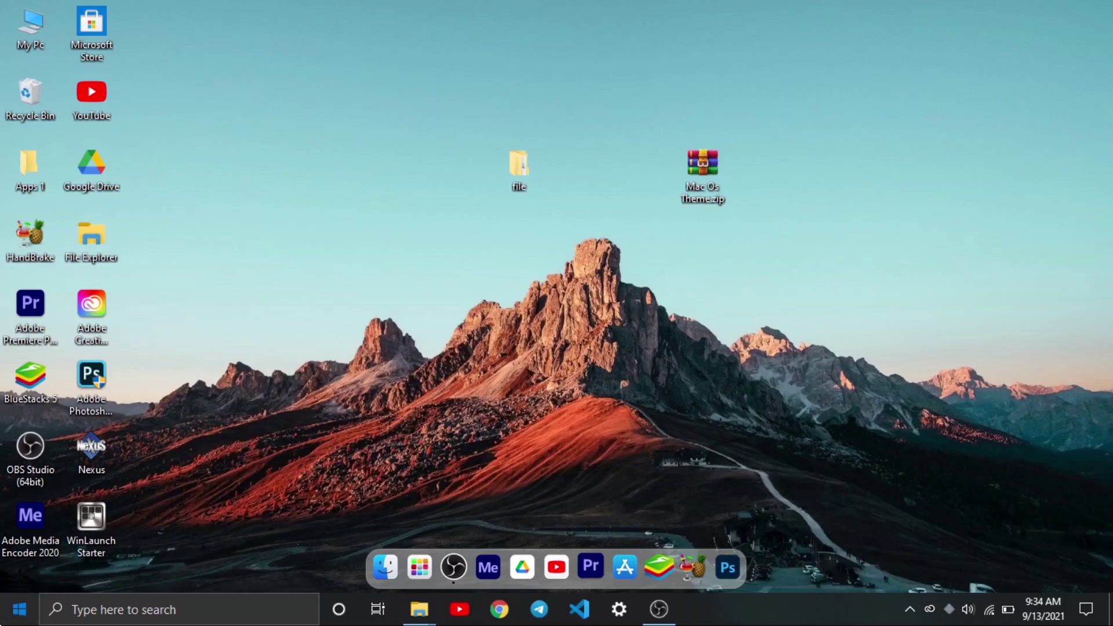
pyautogui.write('settings')
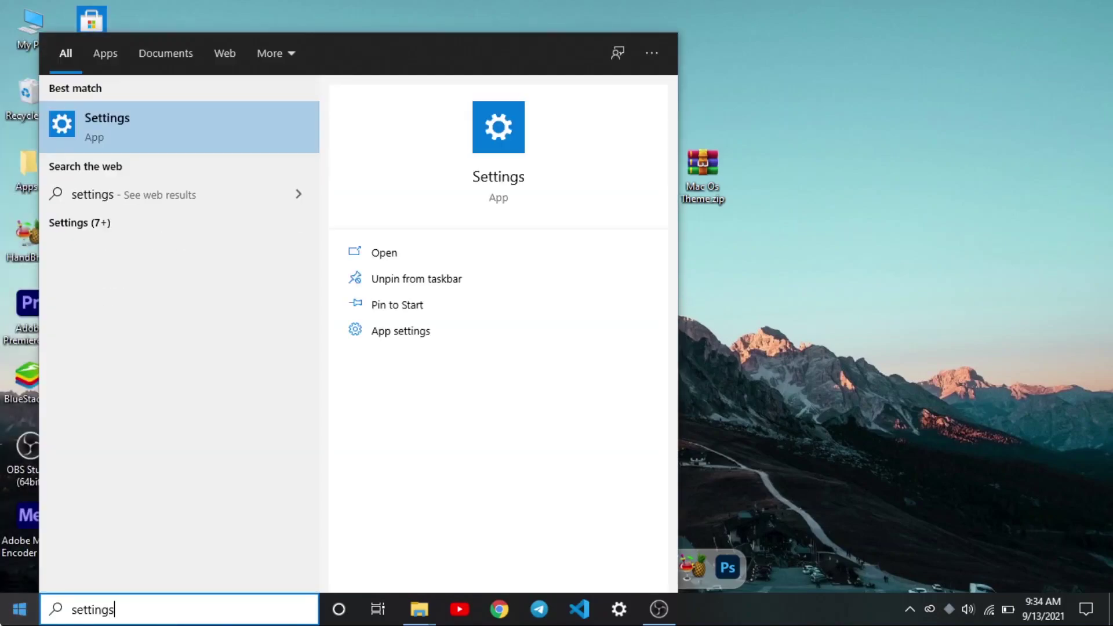
pyautogui.press('Return')
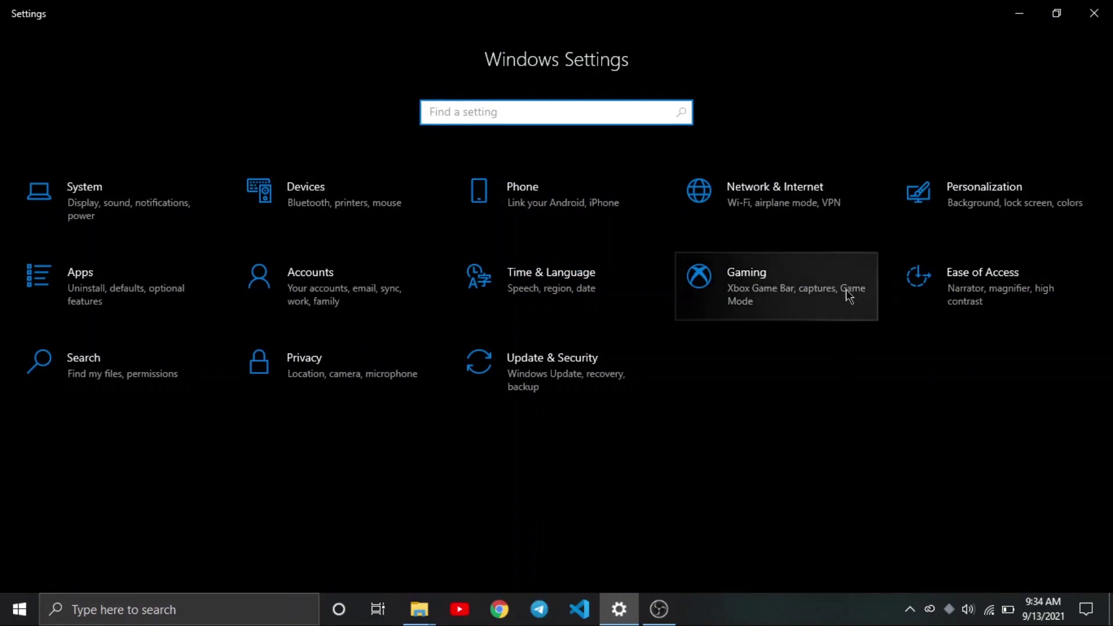
pyautogui.click(973, 175)
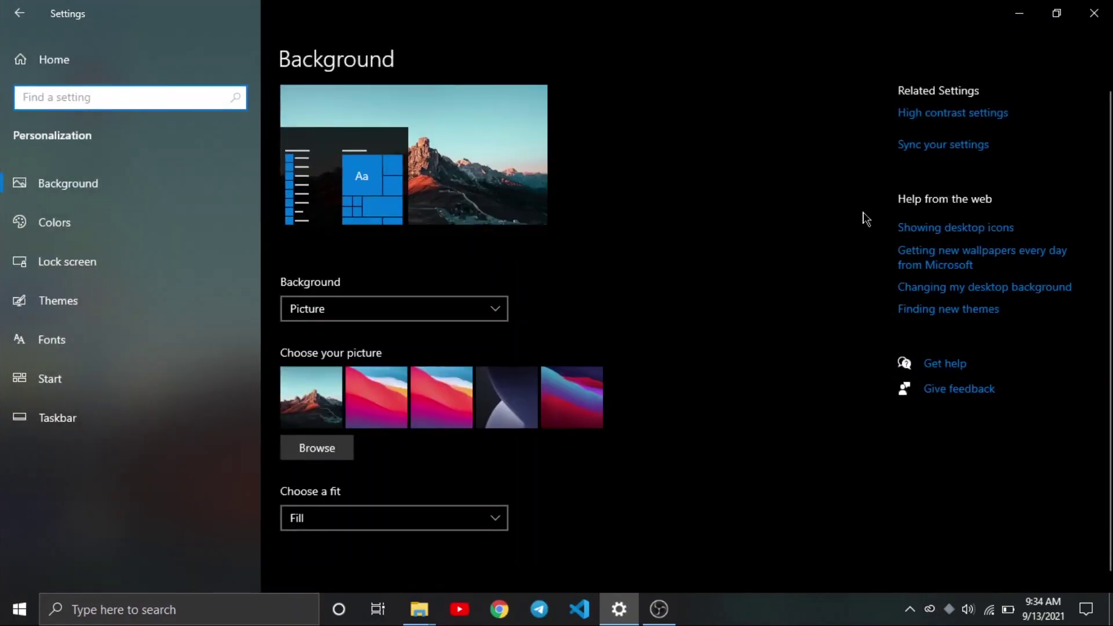
pyautogui.click(60, 229)
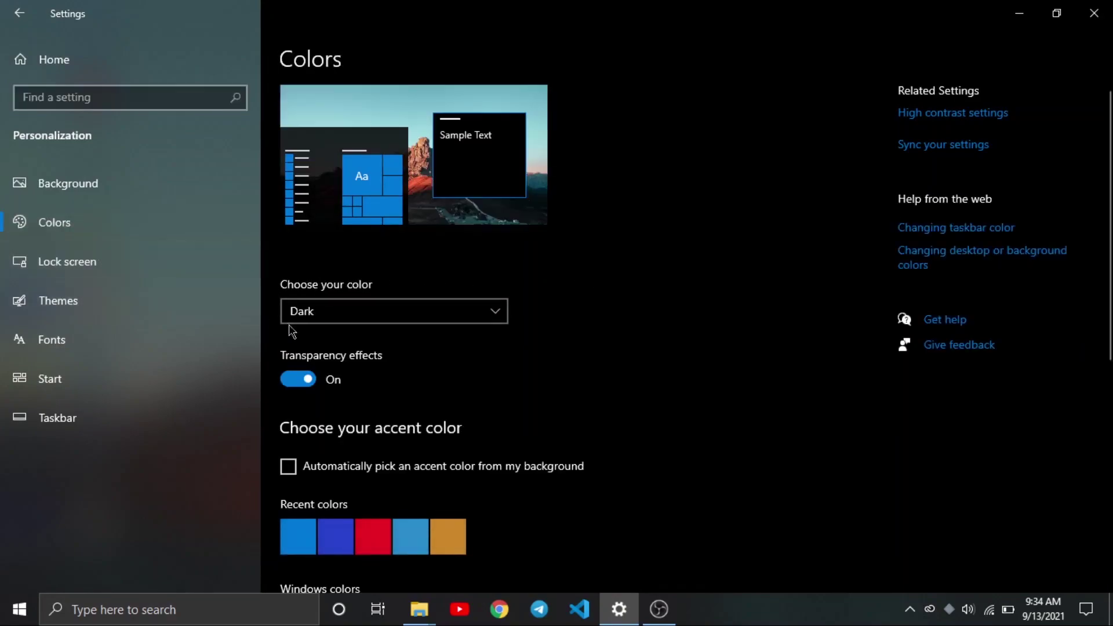
pyautogui.click(393, 318)
pyautogui.click(398, 342)
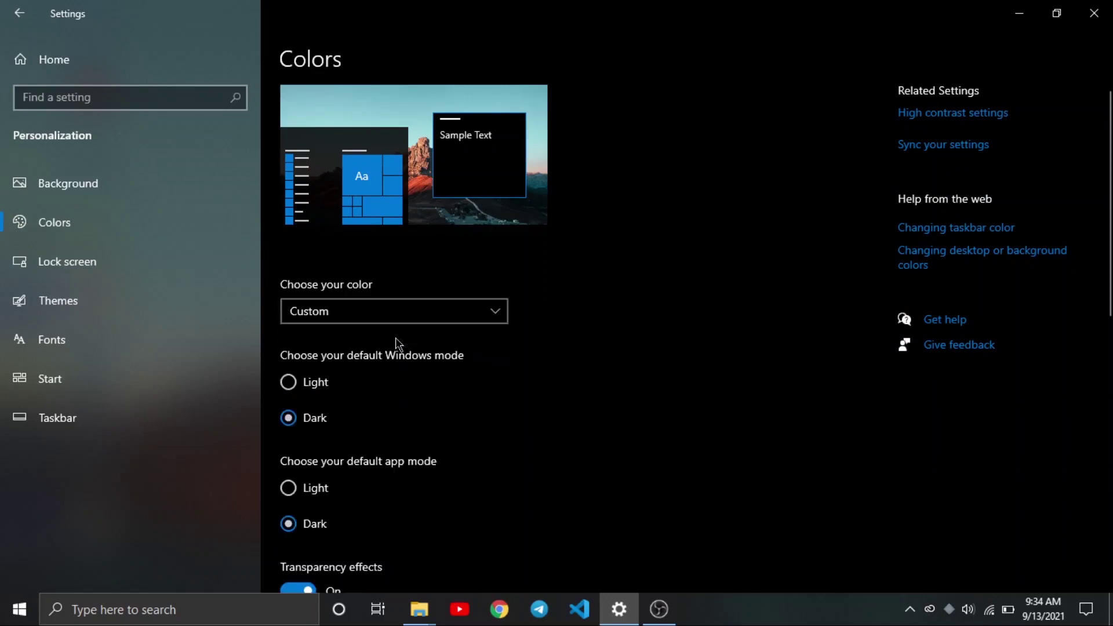
pyautogui.click(289, 384)
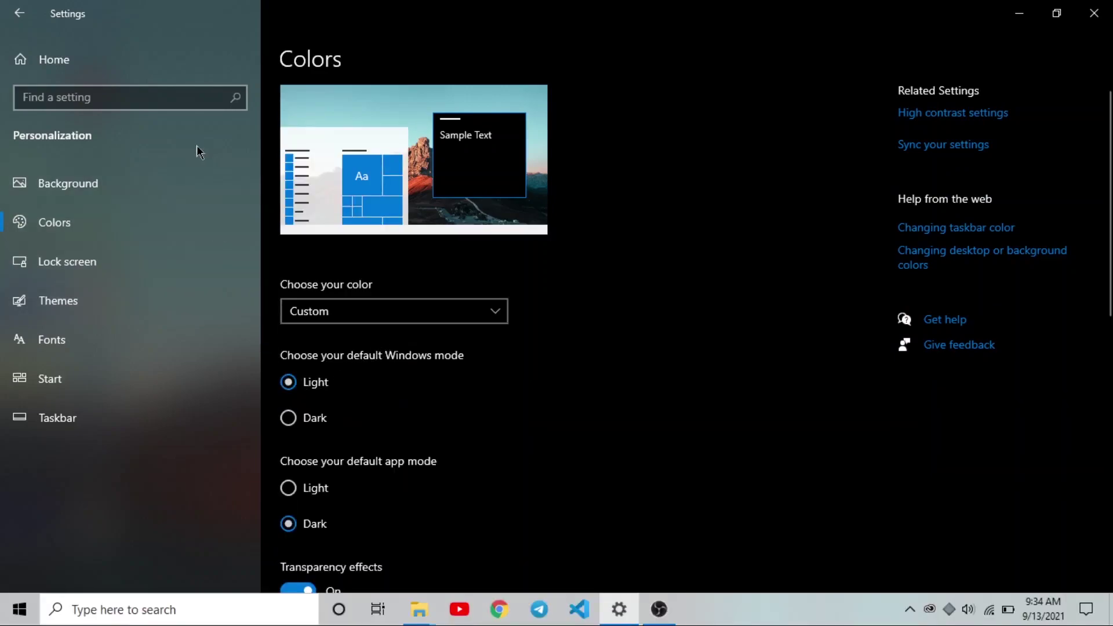
# Turn on small taskbar buttons and set the taskbar location on screen to Top
pyautogui.click(187, 97)
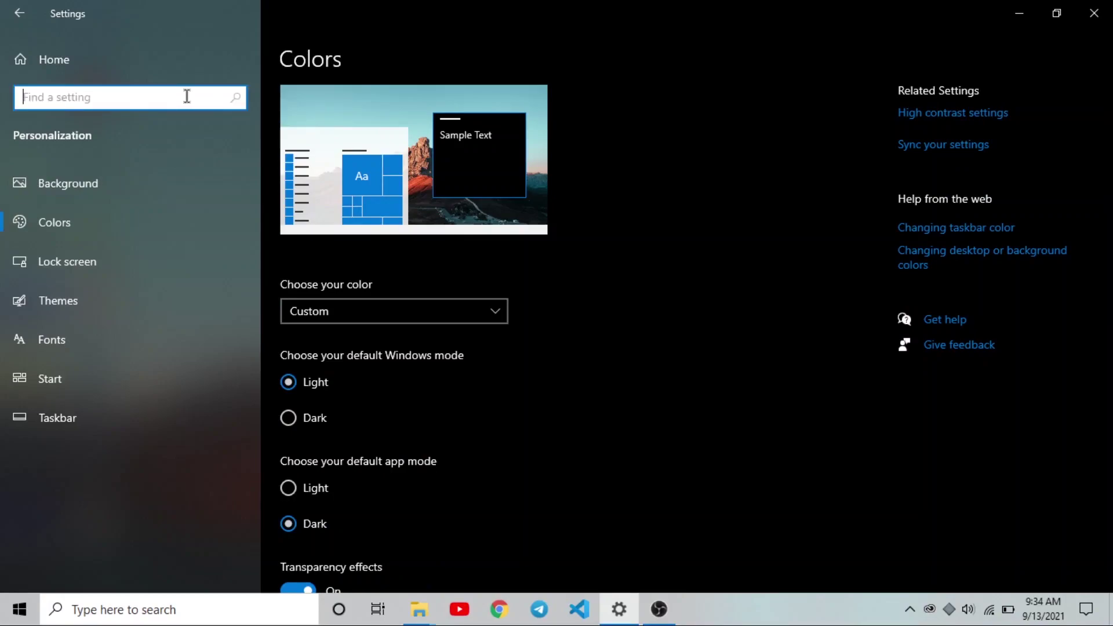
pyautogui.write('task ')
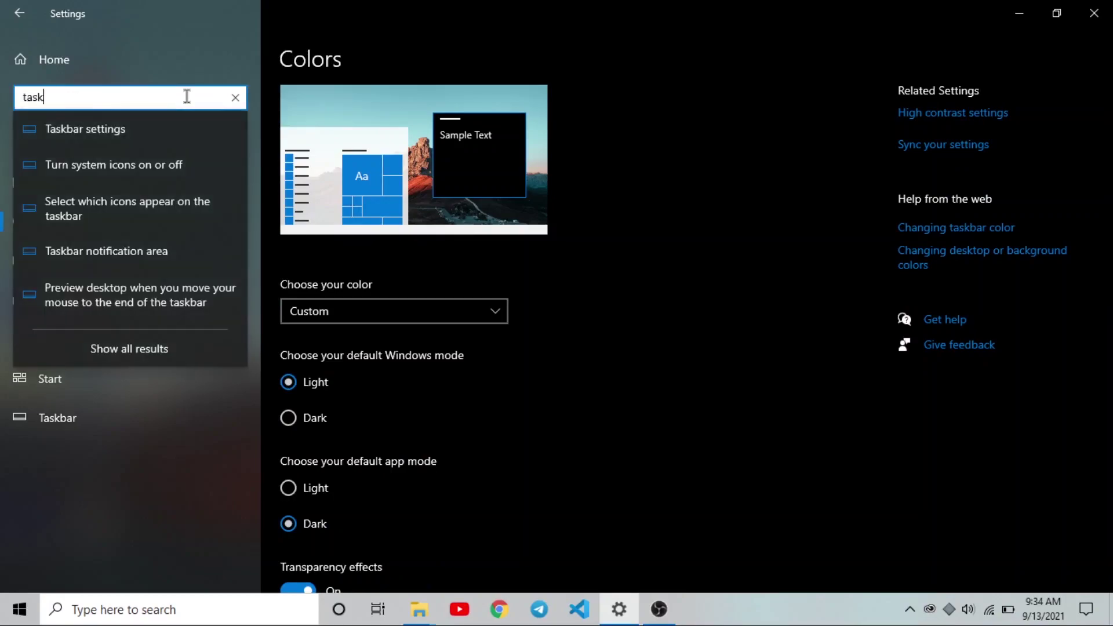
pyautogui.write('bar')
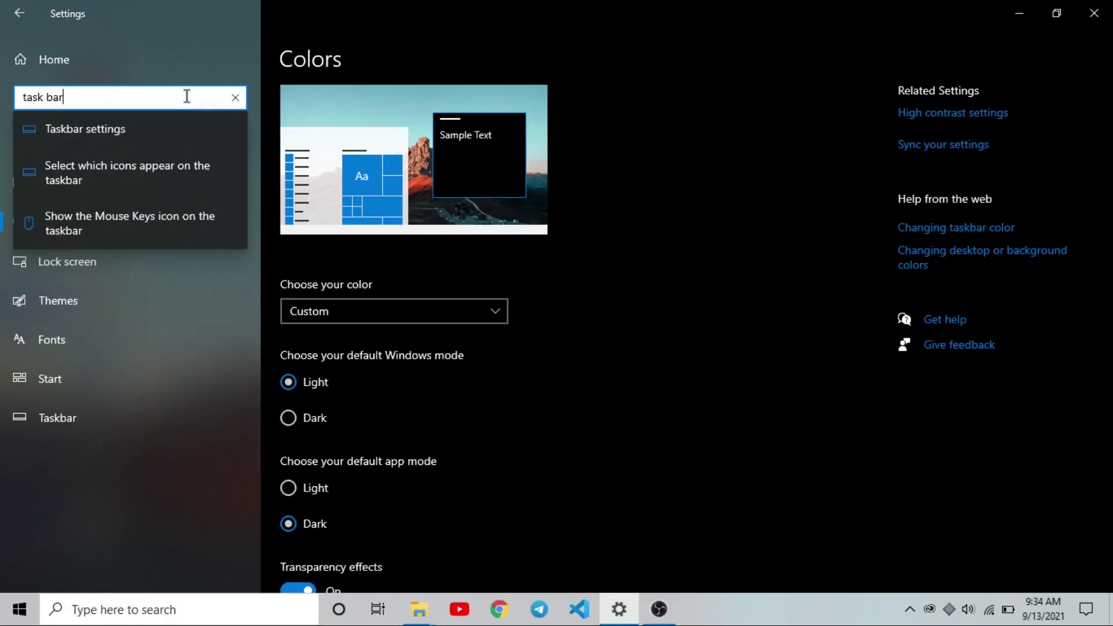
pyautogui.click(173, 134)
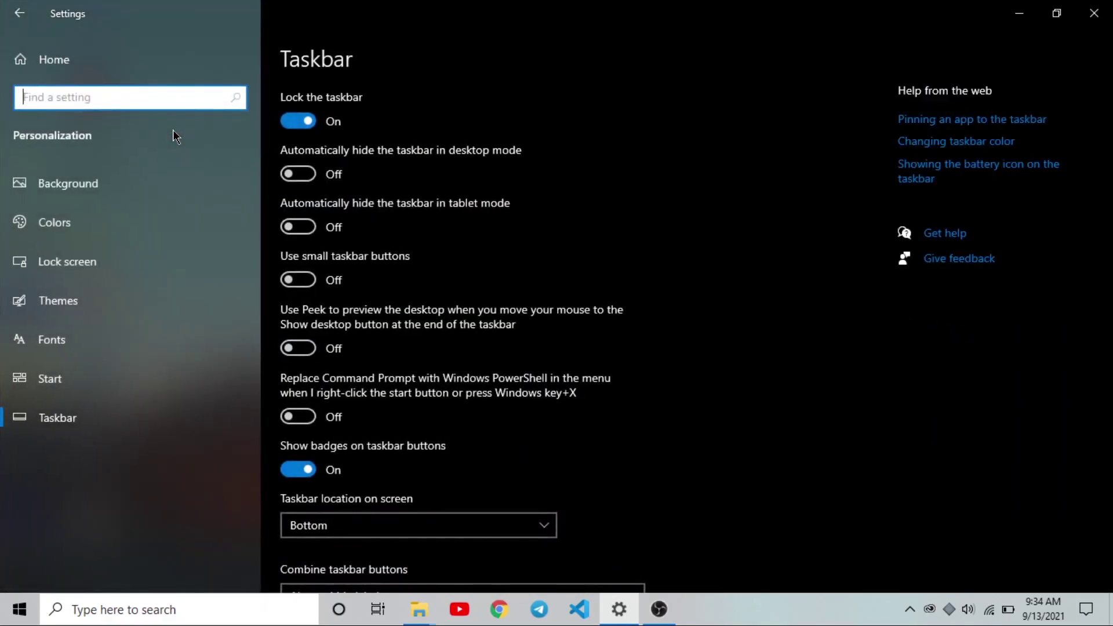
pyautogui.click(295, 281)
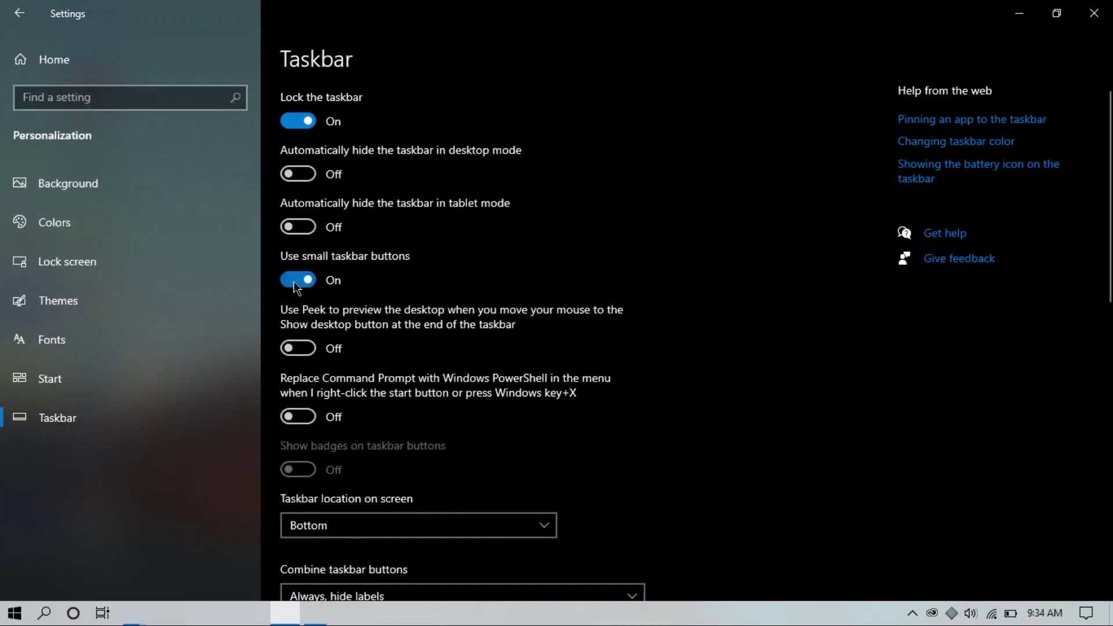
pyautogui.click(487, 525)
pyautogui.click(466, 484)
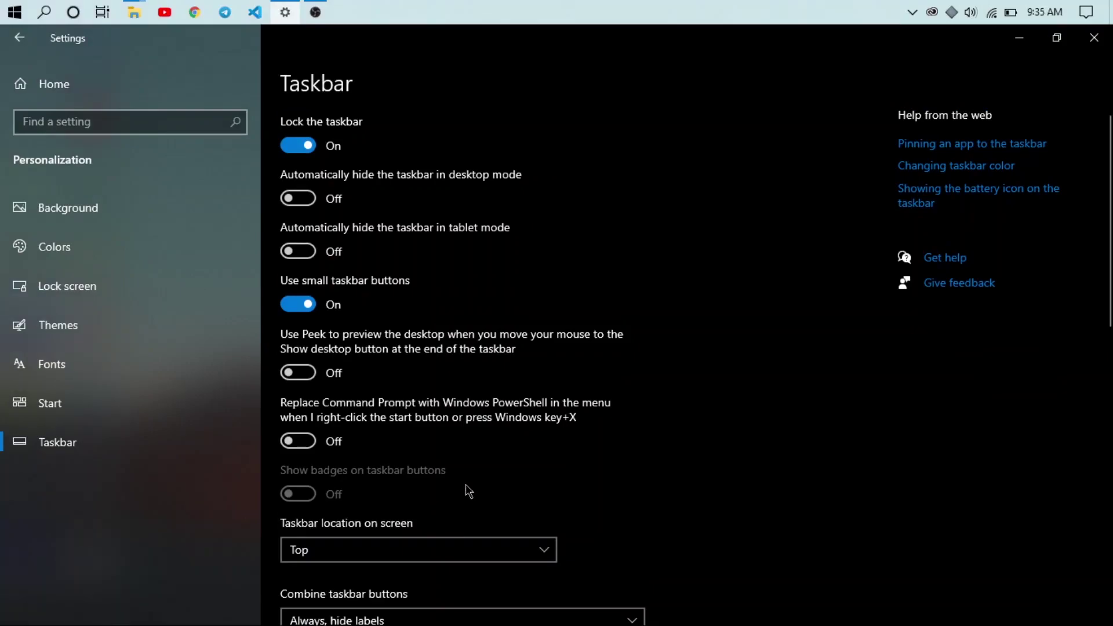
# Look up the mouse pointer color options in Settings, and close the Settings window
pyautogui.click(173, 125)
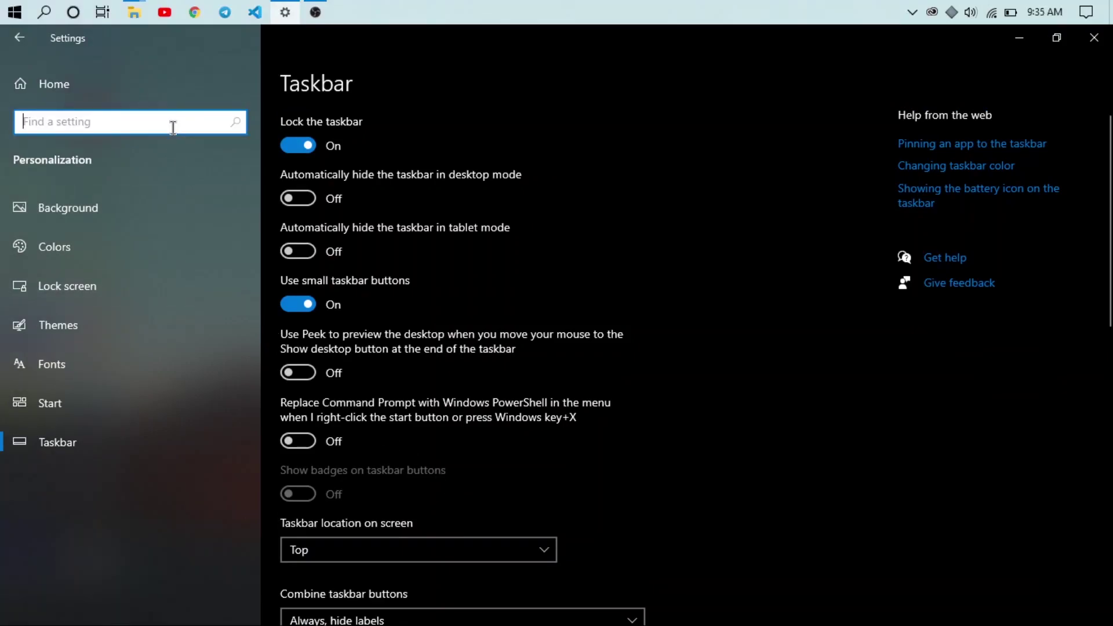
pyautogui.write('pointer')
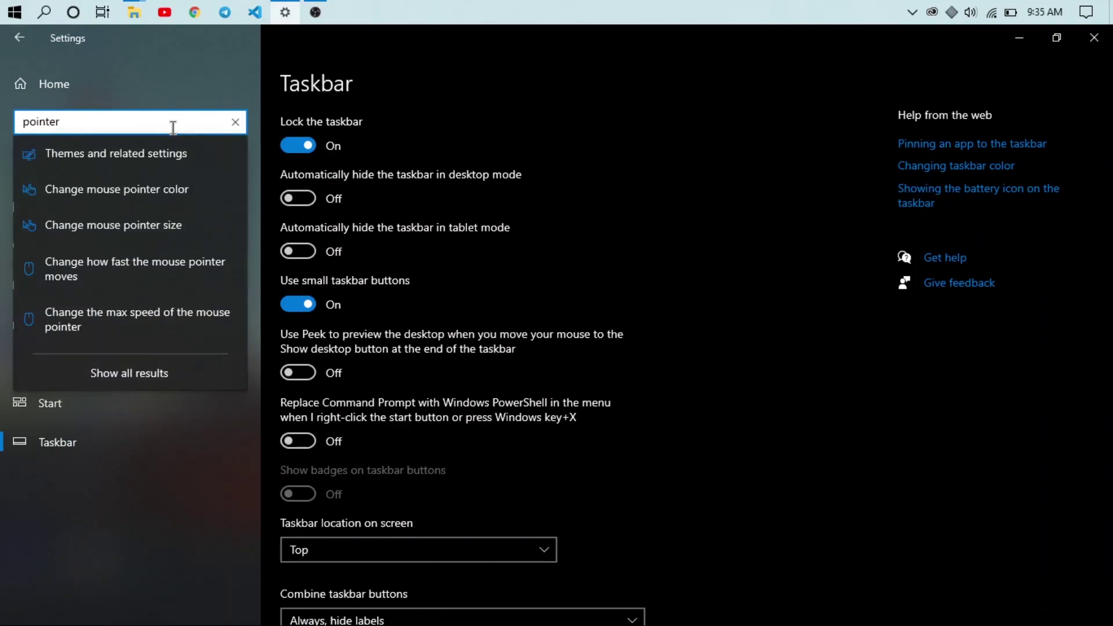
pyautogui.click(172, 189)
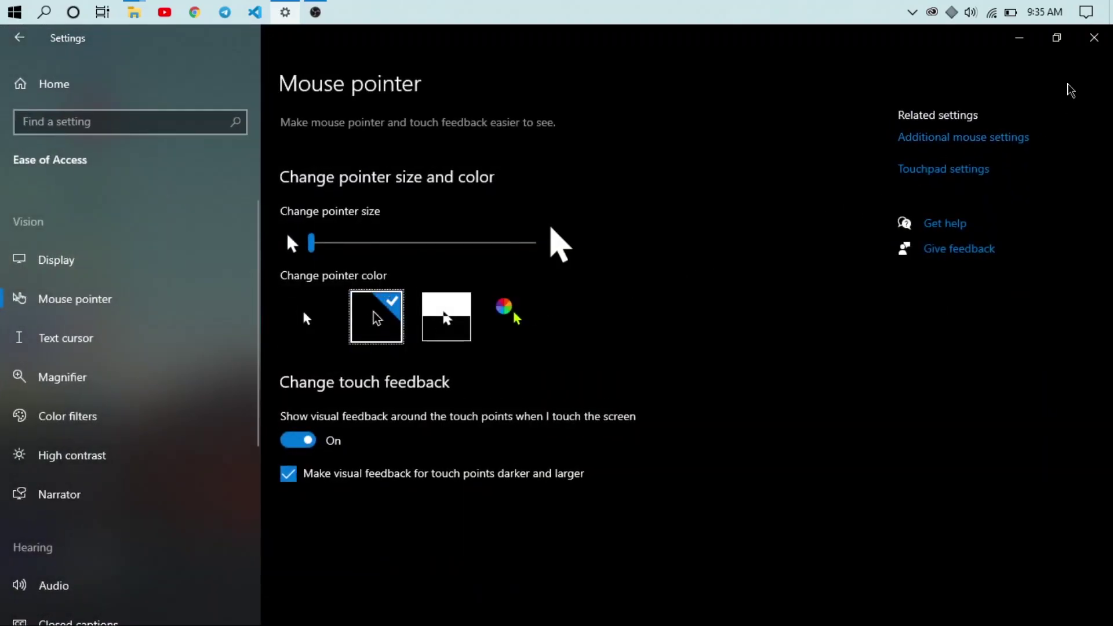
pyautogui.click(1094, 39)
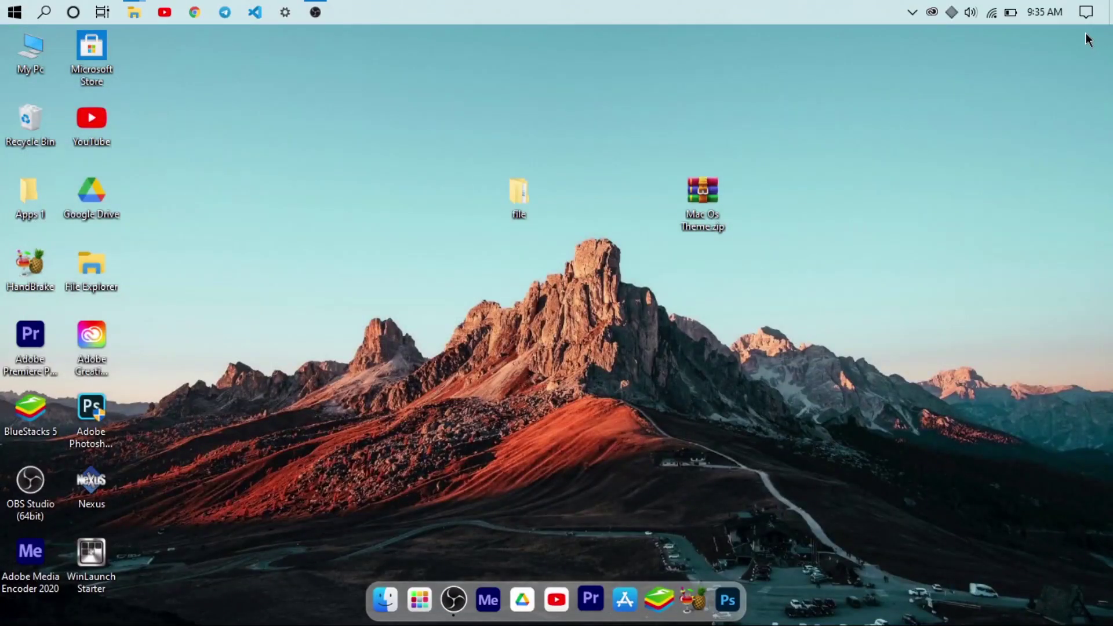
# Set Big Sur Abstract Light.jpg from the file folder's Wallpapers subfolder as the desktop background, and close the folder
pyautogui.doubleClick(505, 191)
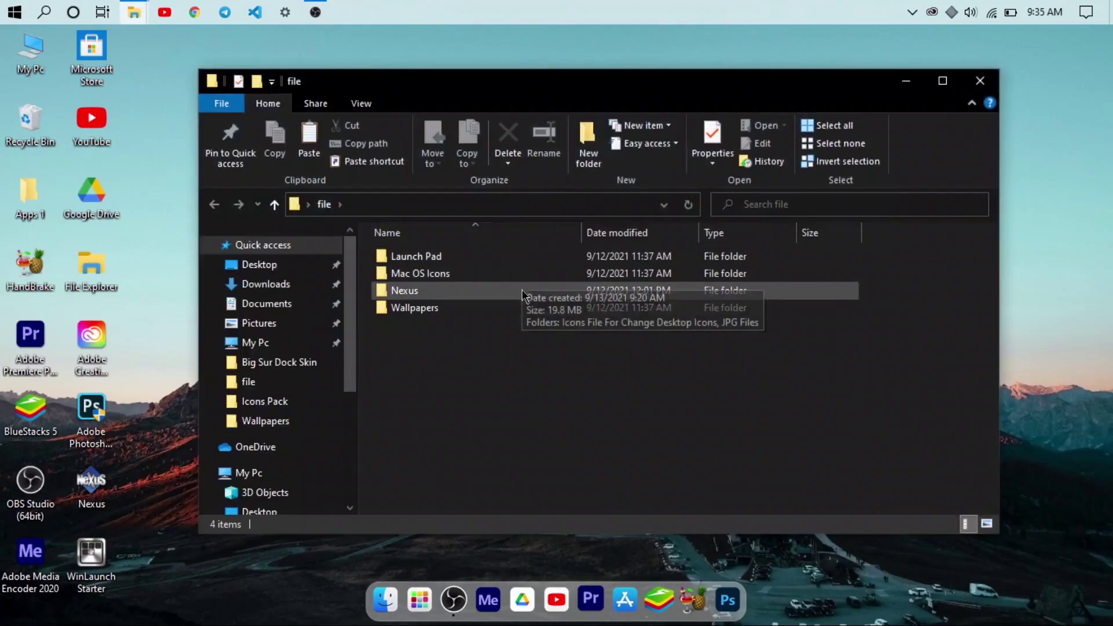
pyautogui.doubleClick(524, 313)
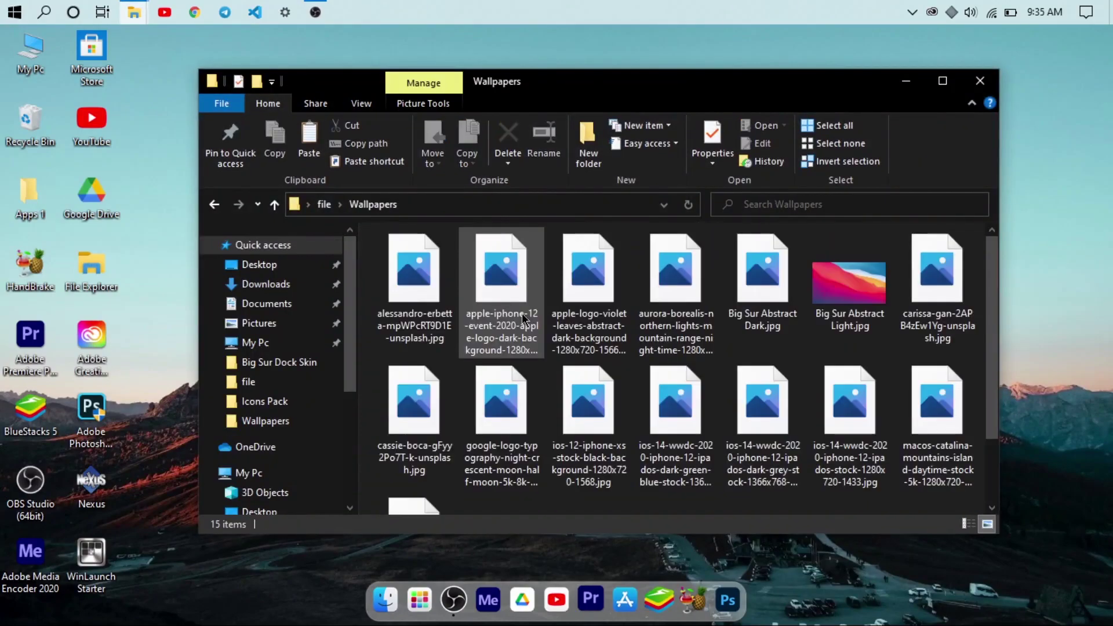
pyautogui.rightClick(833, 276)
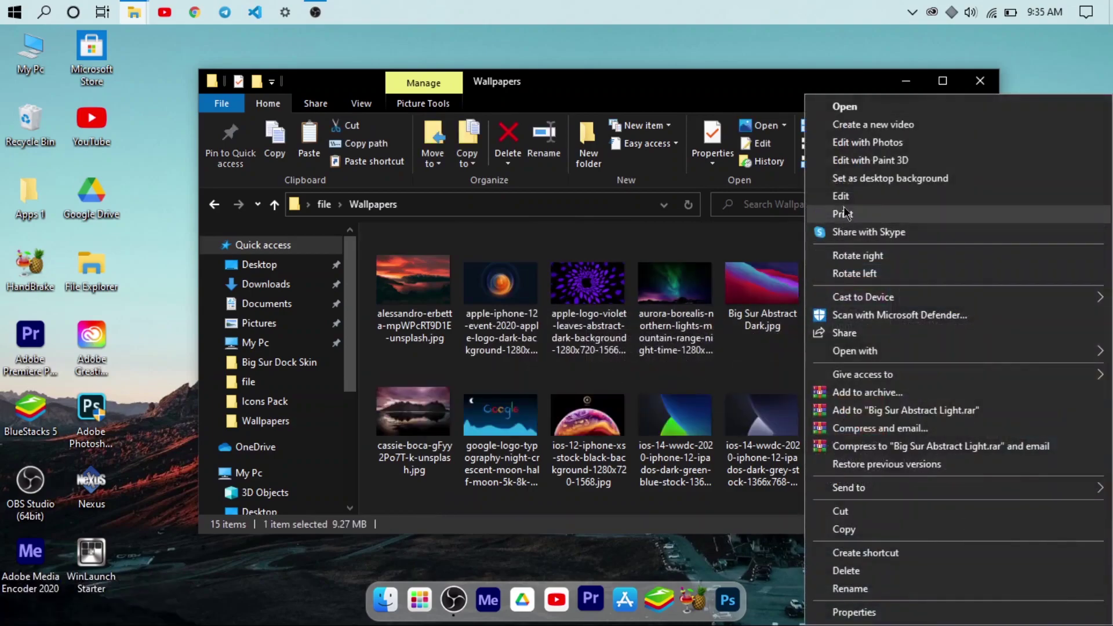
pyautogui.click(835, 178)
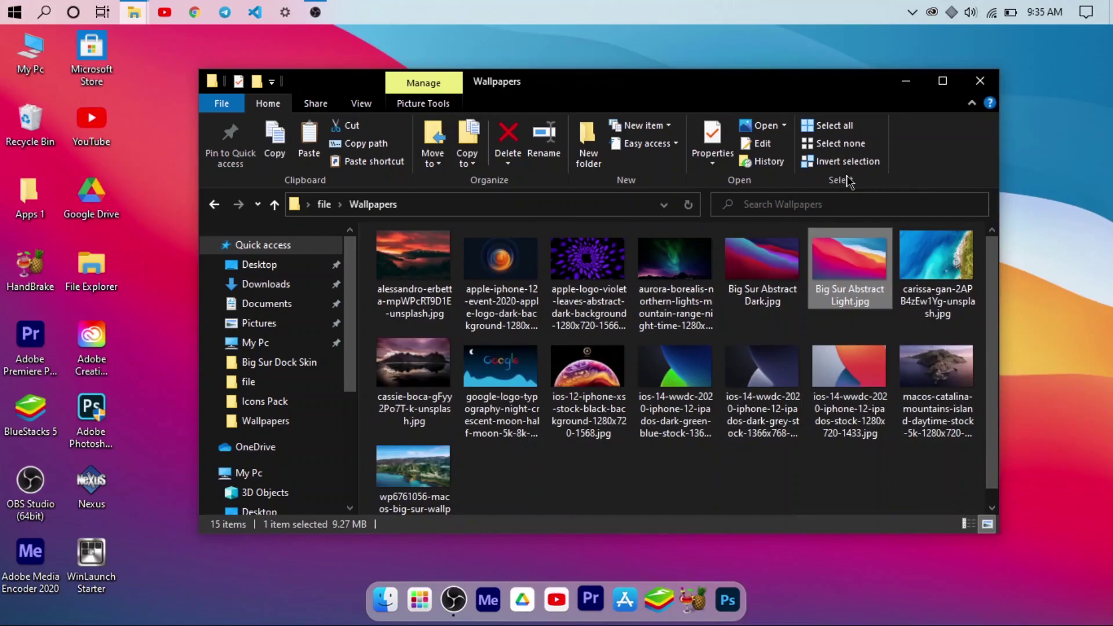
pyautogui.click(980, 81)
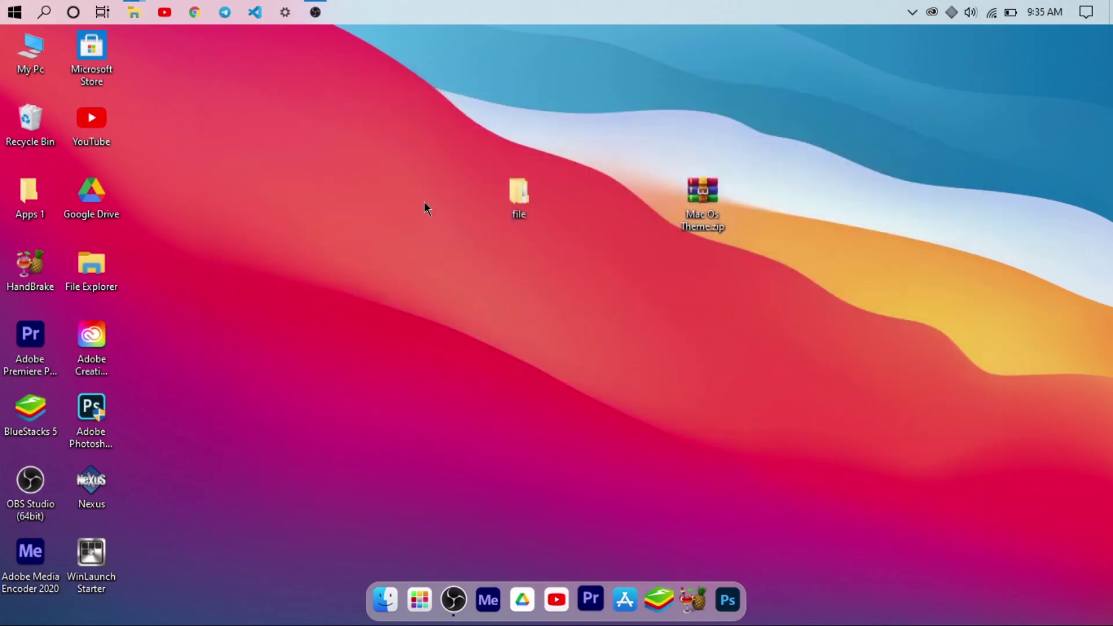
# Hide all desktop icons
pyautogui.rightClick(406, 179)
pyautogui.moveTo(479, 192)
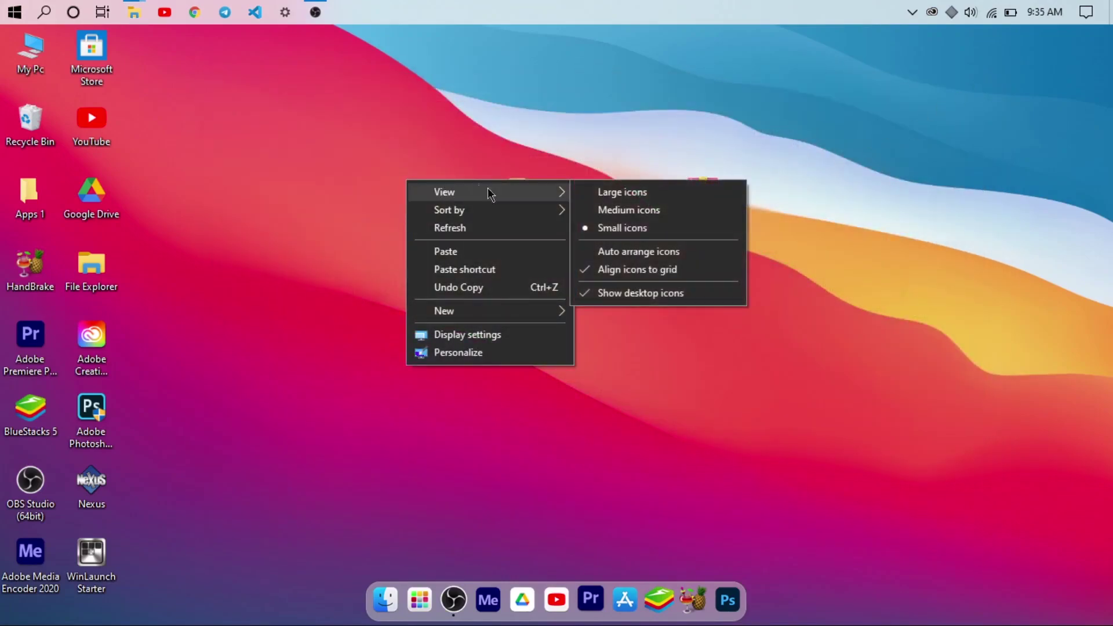
pyautogui.click(630, 296)
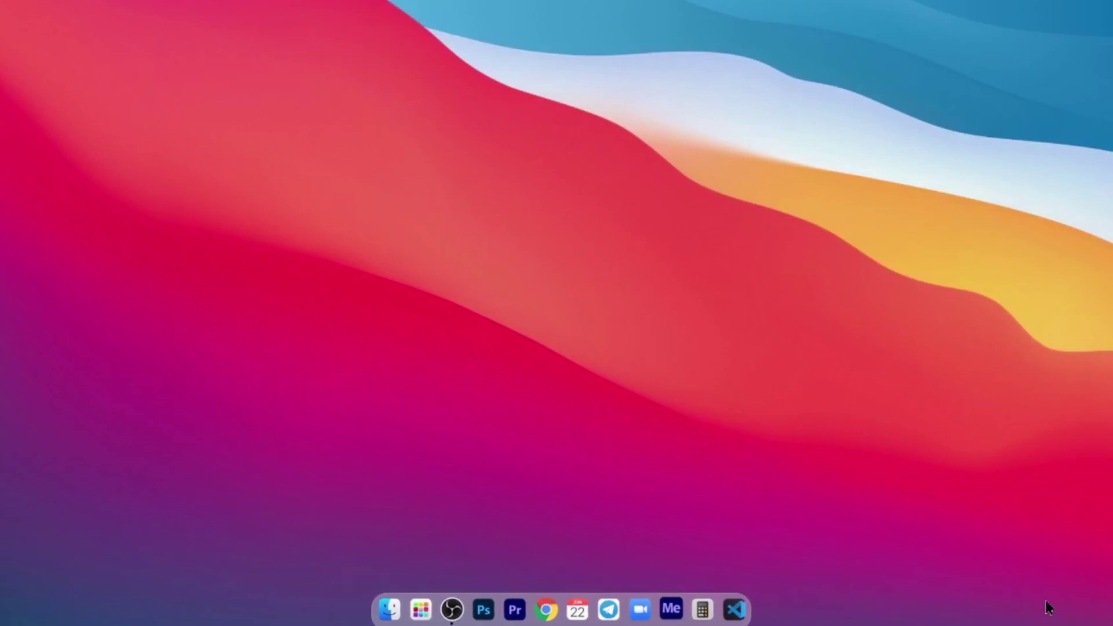
pyautogui.moveTo(1112, 625)
pyautogui.moveTo(944, 455); pyautogui.dragTo(867, 452)
pyautogui.moveTo(1110, 605)
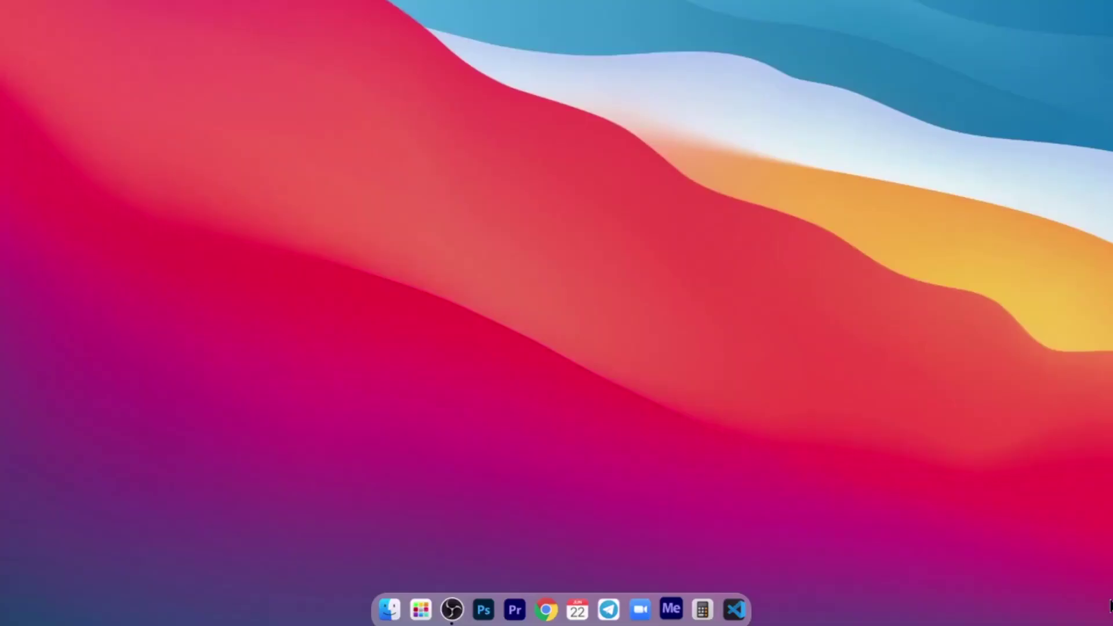